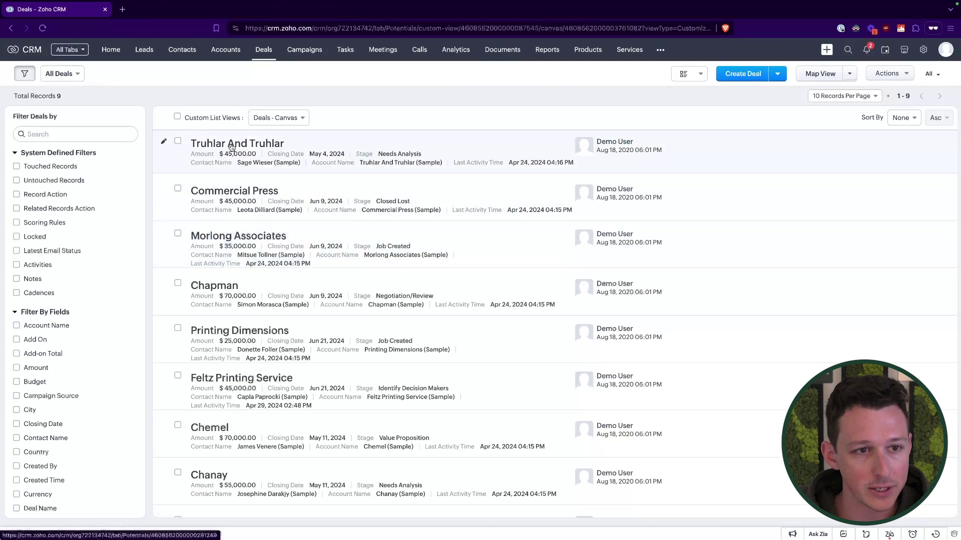
- Open the Truhlar And Truhlar deal and bring up the activity types under Open Activities
{"action": "left_click", "coordinate": [232, 146]}
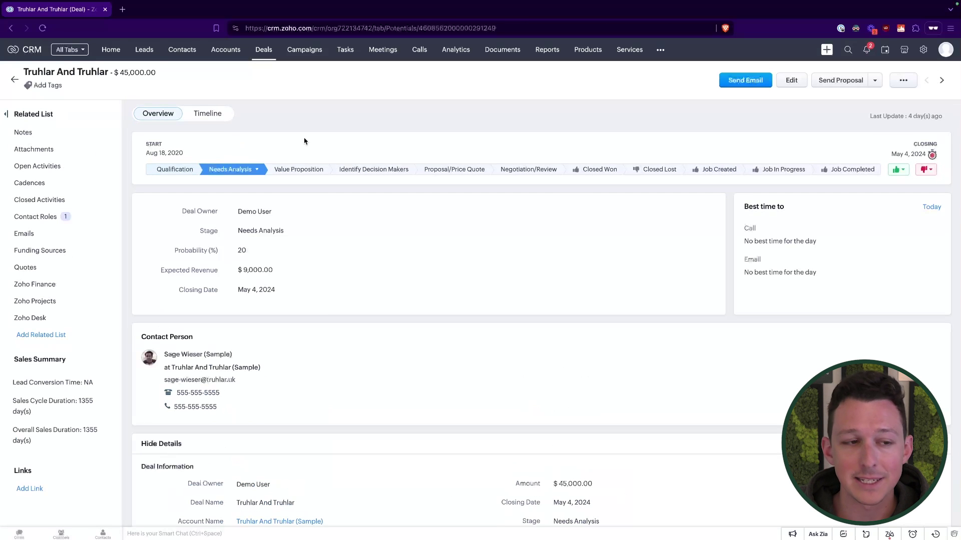
{"action": "left_click", "coordinate": [54, 167]}
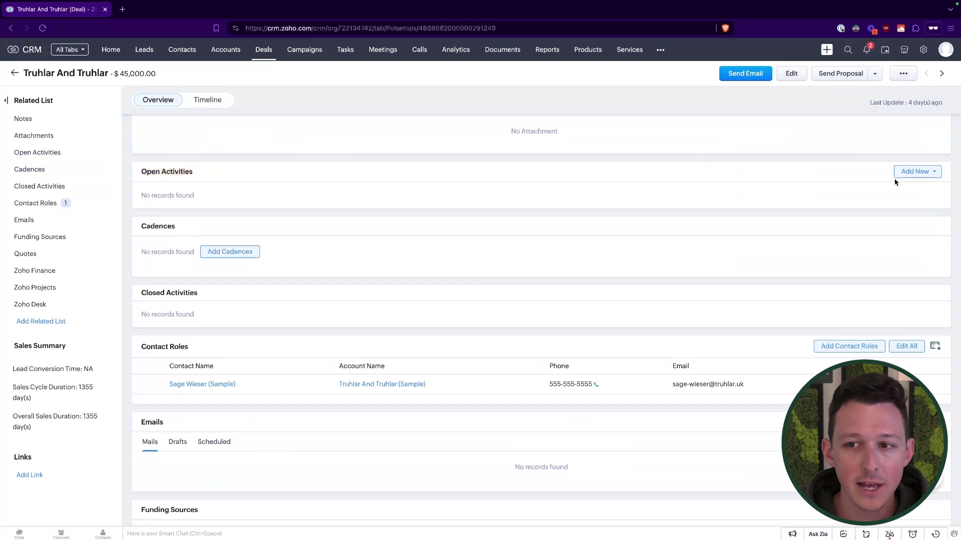
{"action": "left_click", "coordinate": [915, 172]}
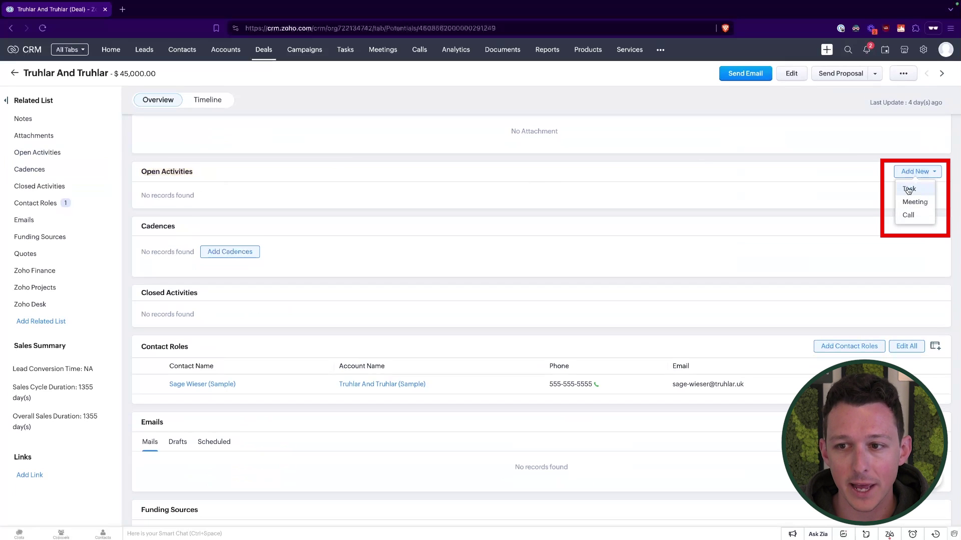
{"action": "left_click", "coordinate": [232, 169]}
{"action": "mouse_move", "coordinate": [99, 155]}
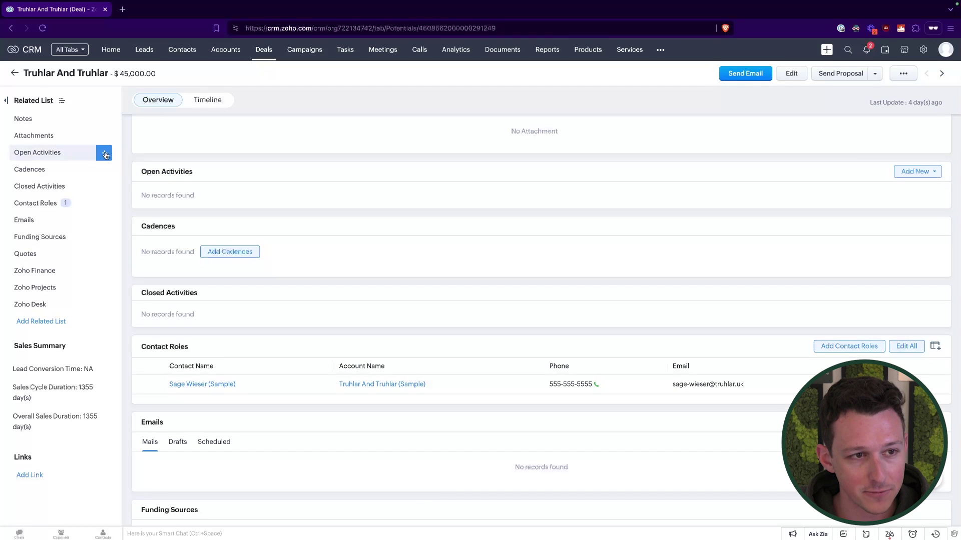
{"action": "left_click", "coordinate": [104, 155]}
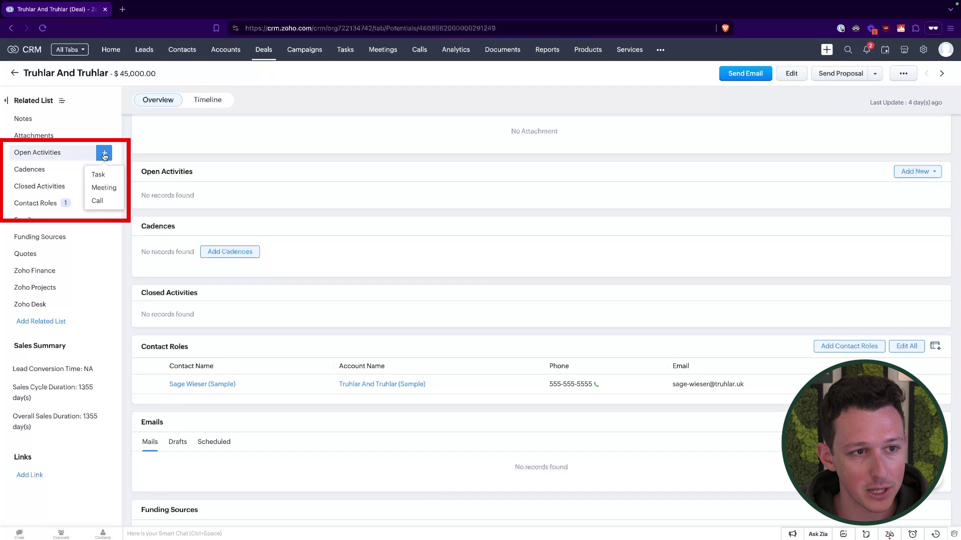
- Create a task 'Schedule Discovery Meeting' due May 3, 2024, High priority, owner Demo User
{"action": "left_click", "coordinate": [98, 175]}
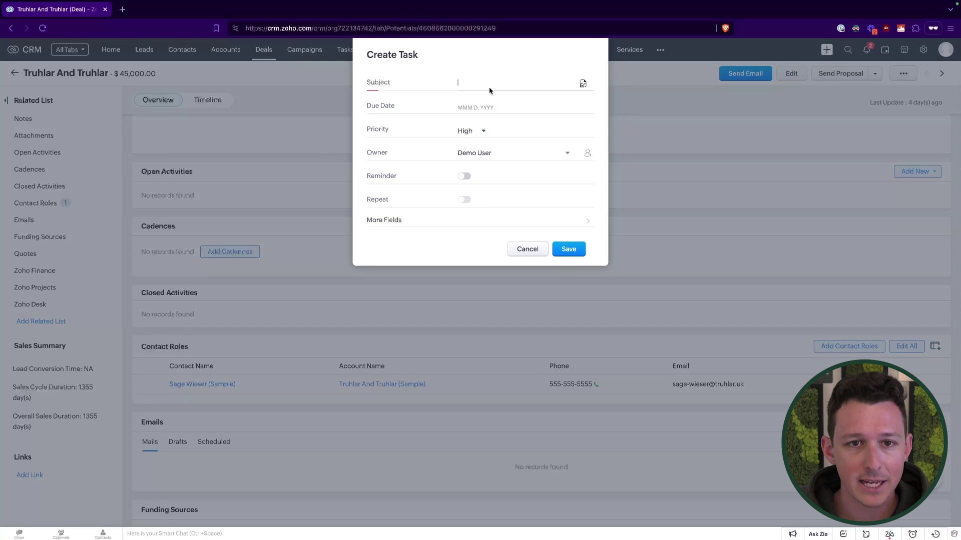
{"action": "type", "text": "S"}
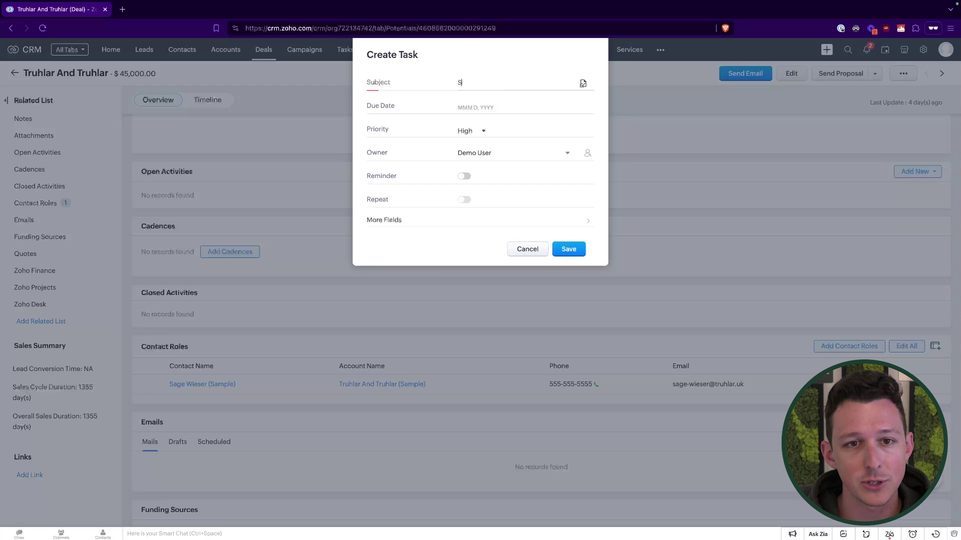
{"action": "type", "text": "chedule Demo"}
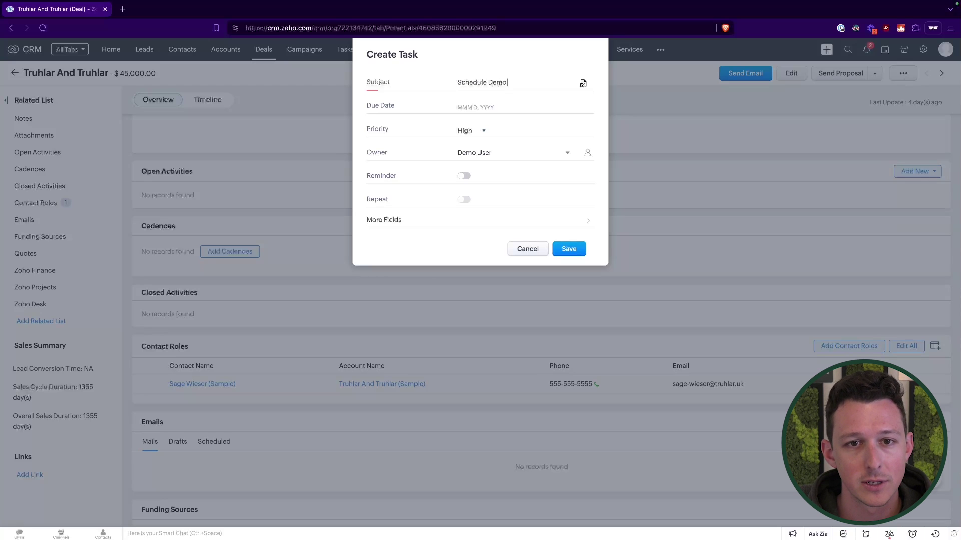
{"action": "key", "text": "BackSpace"}
{"action": "key", "text": "BackSpace"}
{"action": "key", "text": "BackSpace"}
{"action": "type", "text": "iscovery"}
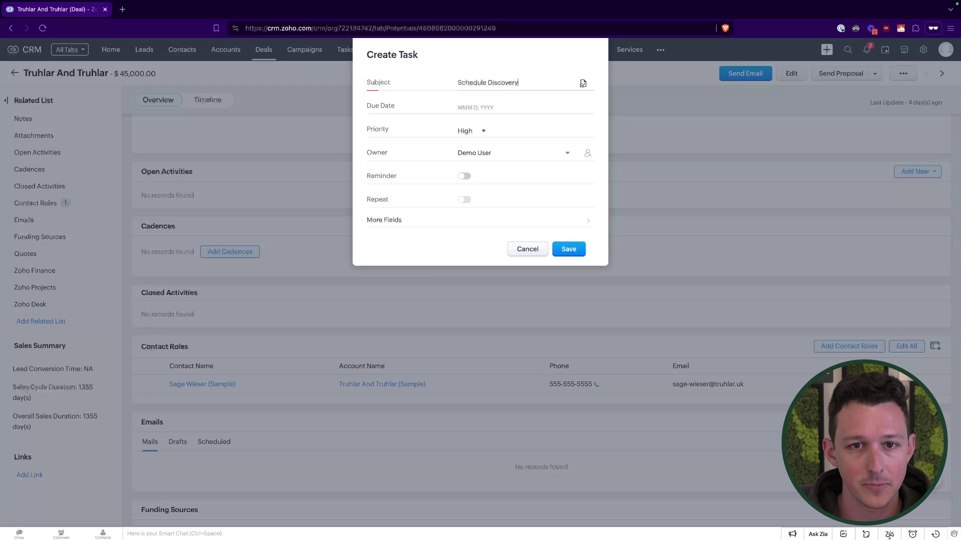
{"action": "type", "text": " Meeting"}
{"action": "left_click", "coordinate": [474, 107]}
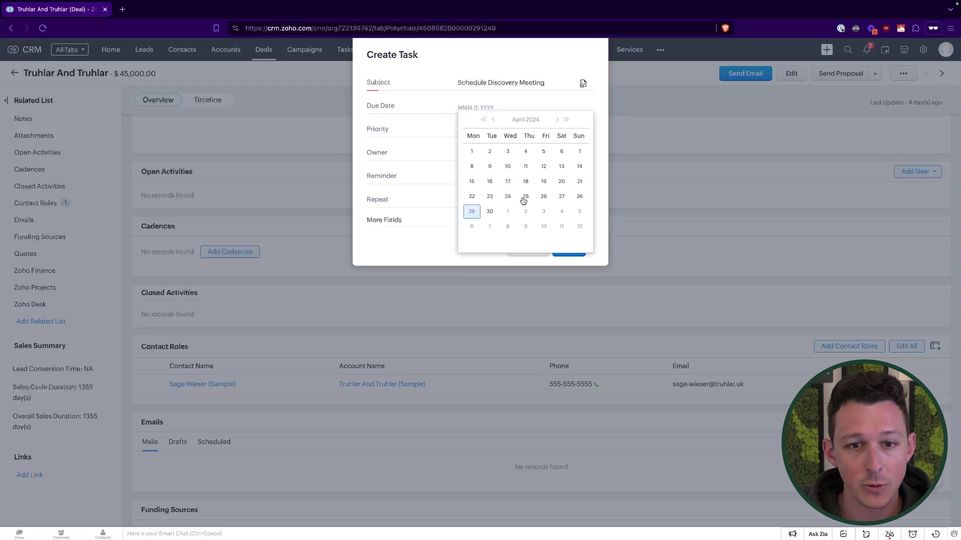
{"action": "left_click", "coordinate": [544, 211]}
{"action": "left_click", "coordinate": [481, 132]}
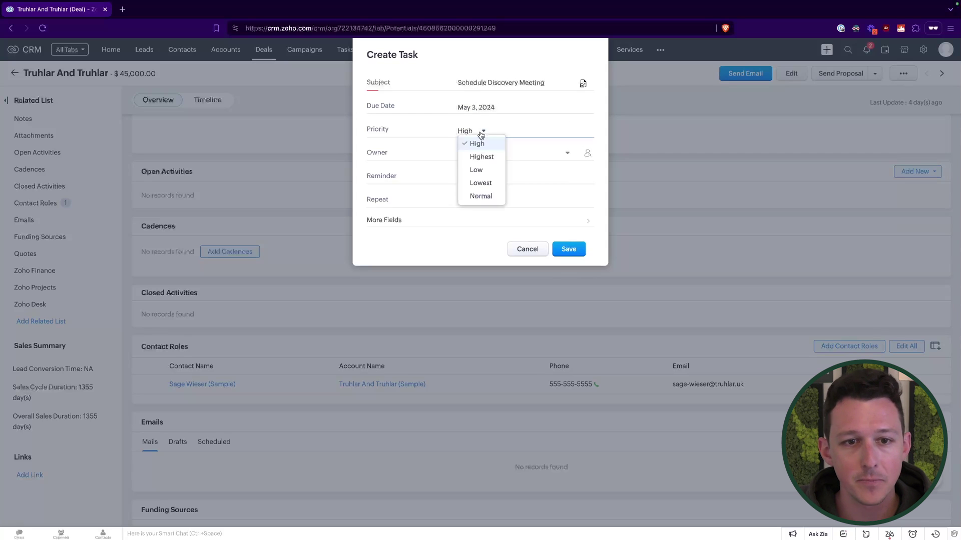
{"action": "left_click", "coordinate": [494, 60]}
{"action": "left_click", "coordinate": [506, 153]}
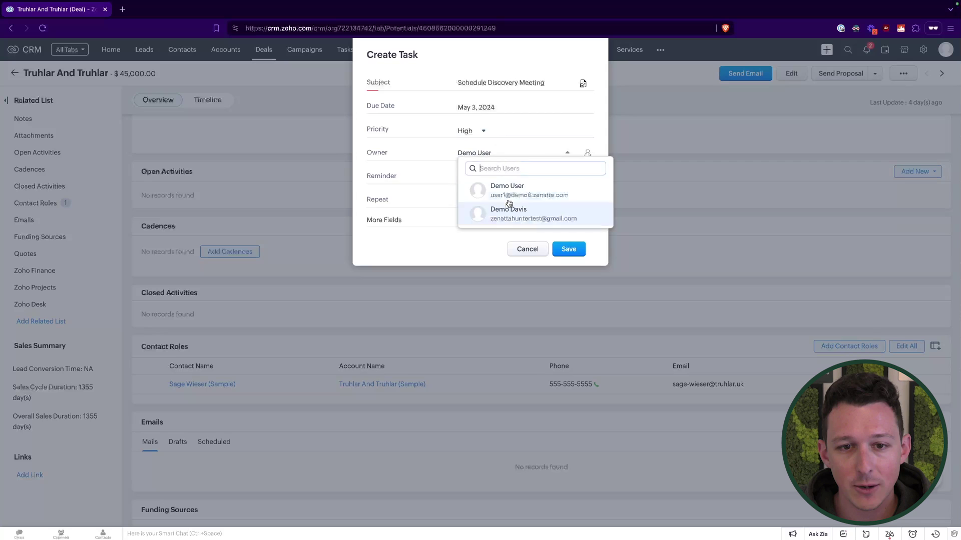
{"action": "left_click", "coordinate": [495, 56]}
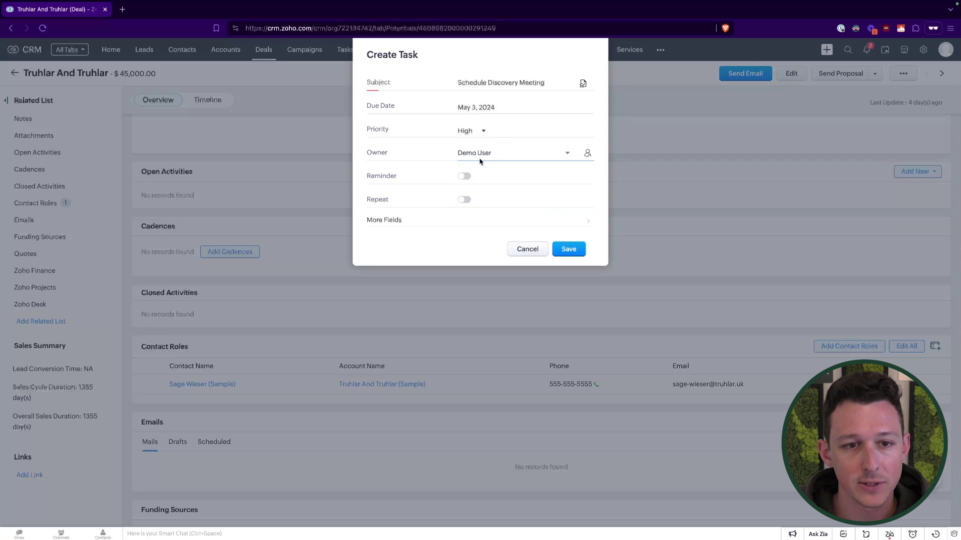
- Turn on a reminder on the due date at 09:00 AM by Email, not repeating
{"action": "left_click", "coordinate": [467, 179]}
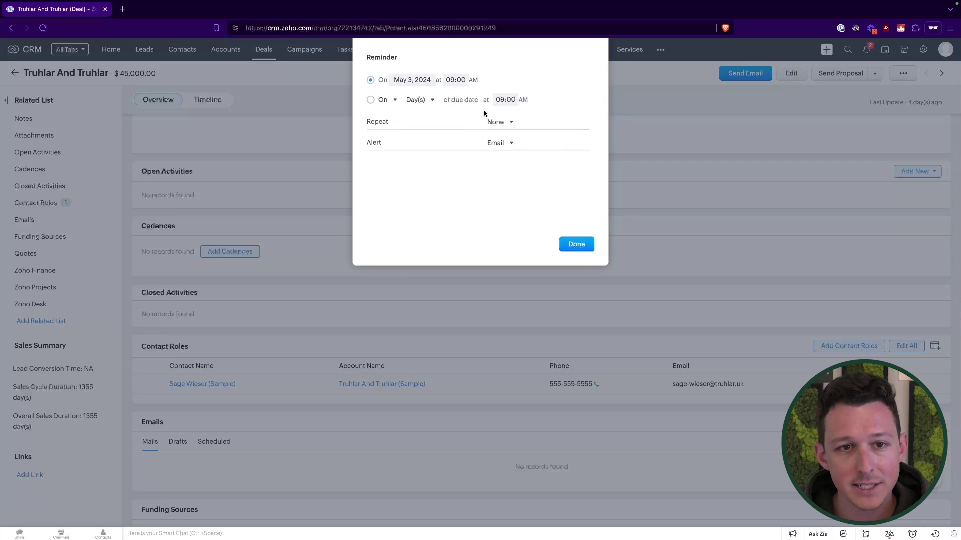
{"action": "left_click", "coordinate": [501, 143]}
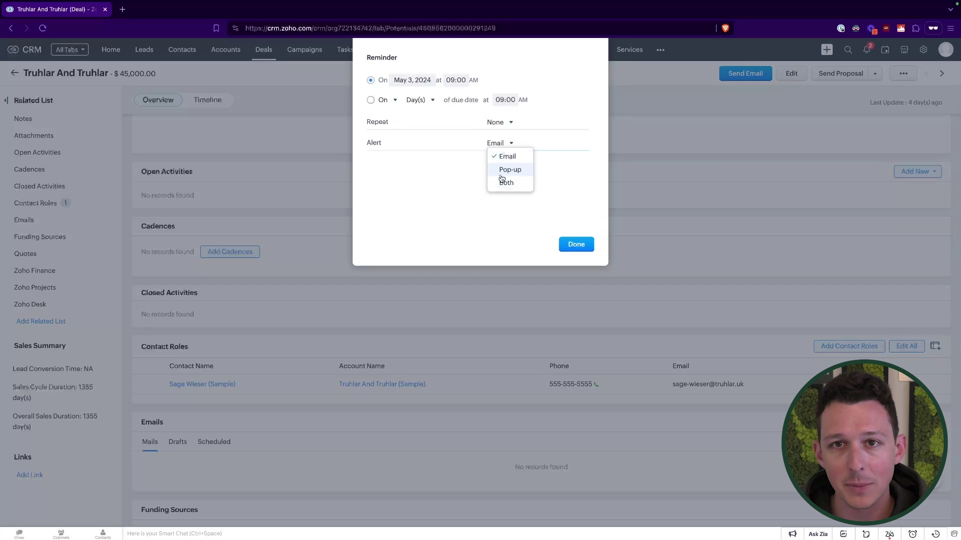
{"action": "left_click", "coordinate": [433, 179]}
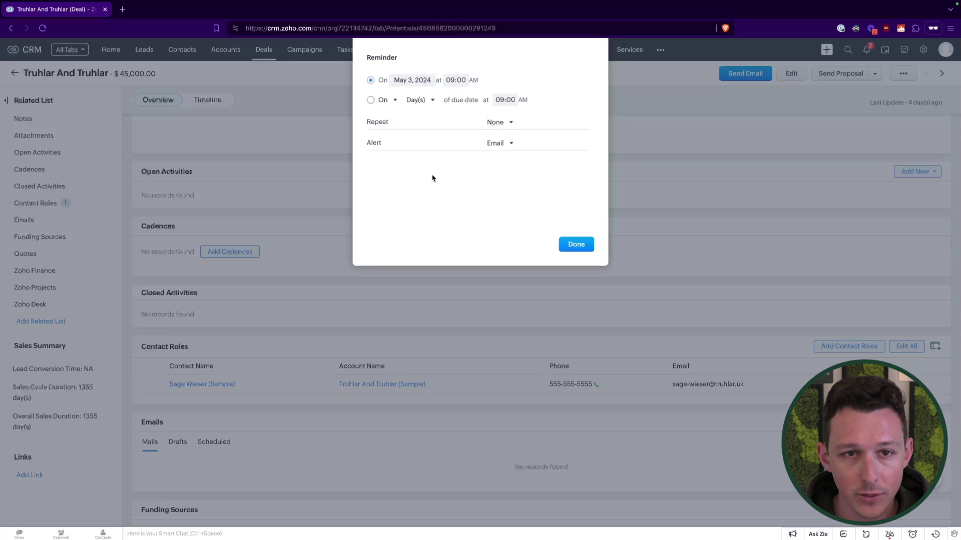
{"action": "left_click", "coordinate": [370, 80]}
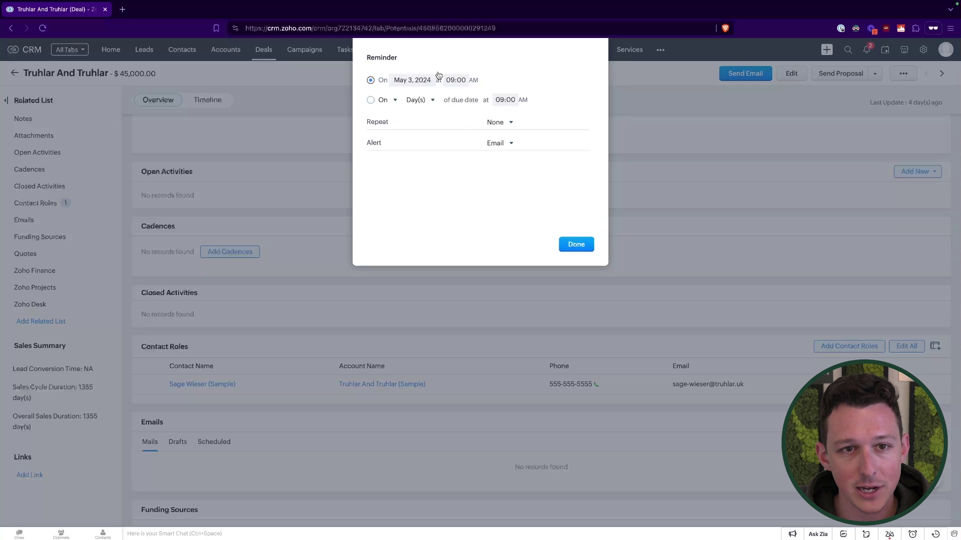
{"action": "left_click", "coordinate": [371, 100]}
{"action": "left_click", "coordinate": [429, 100]}
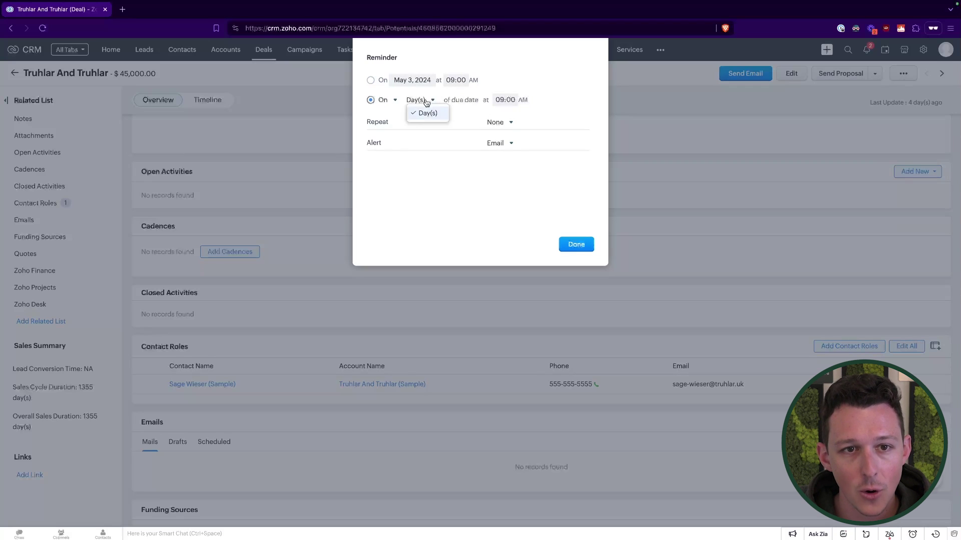
{"action": "left_click", "coordinate": [394, 100]}
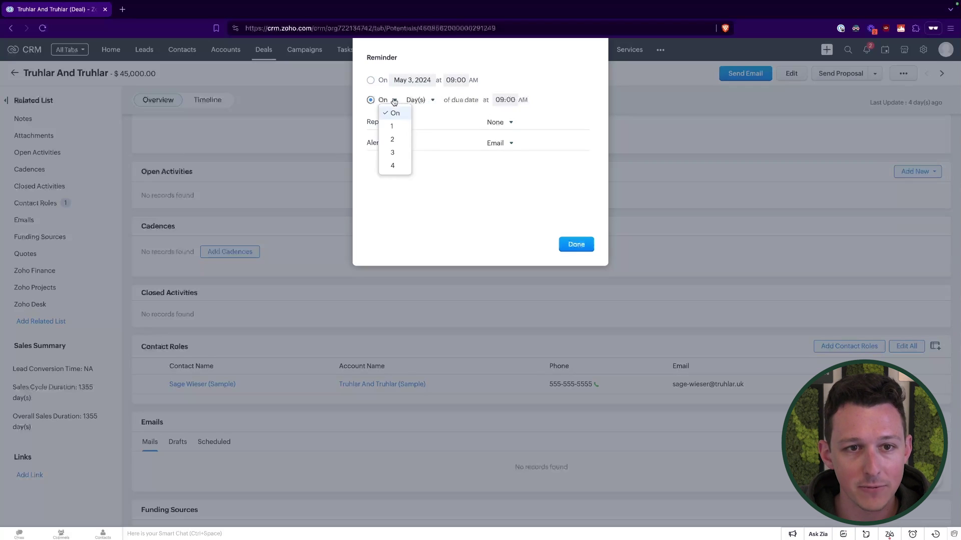
{"action": "left_click", "coordinate": [466, 103]}
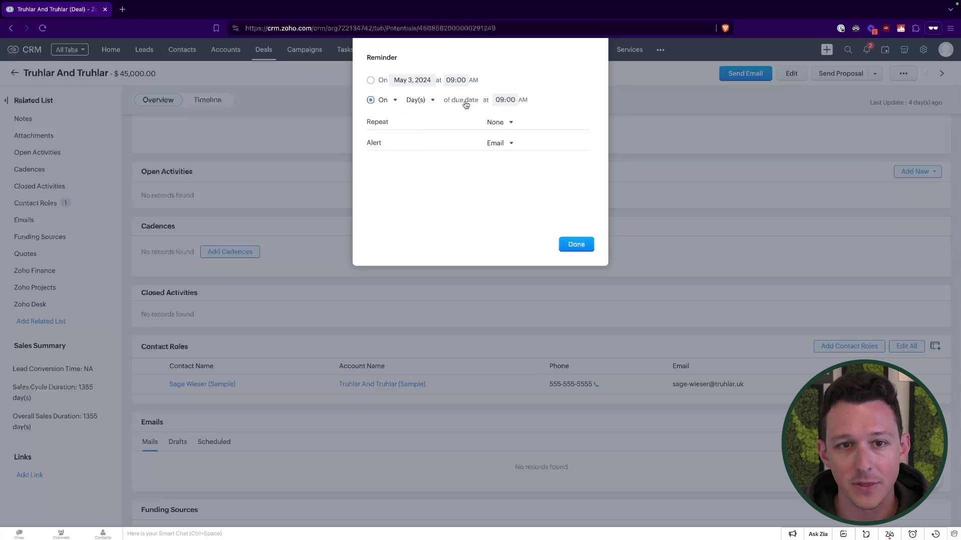
{"action": "left_click", "coordinate": [492, 122]}
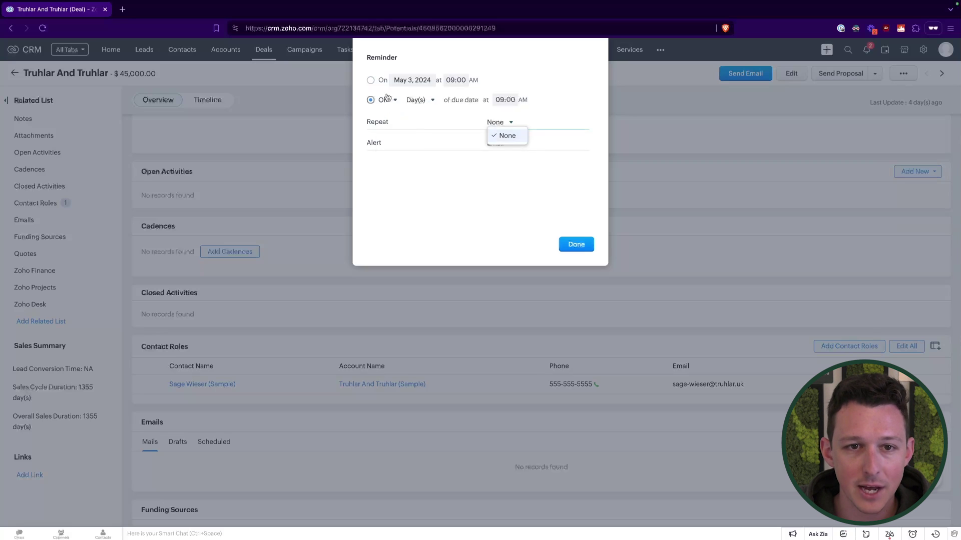
{"action": "left_click", "coordinate": [576, 245]}
{"action": "left_click", "coordinate": [576, 245]}
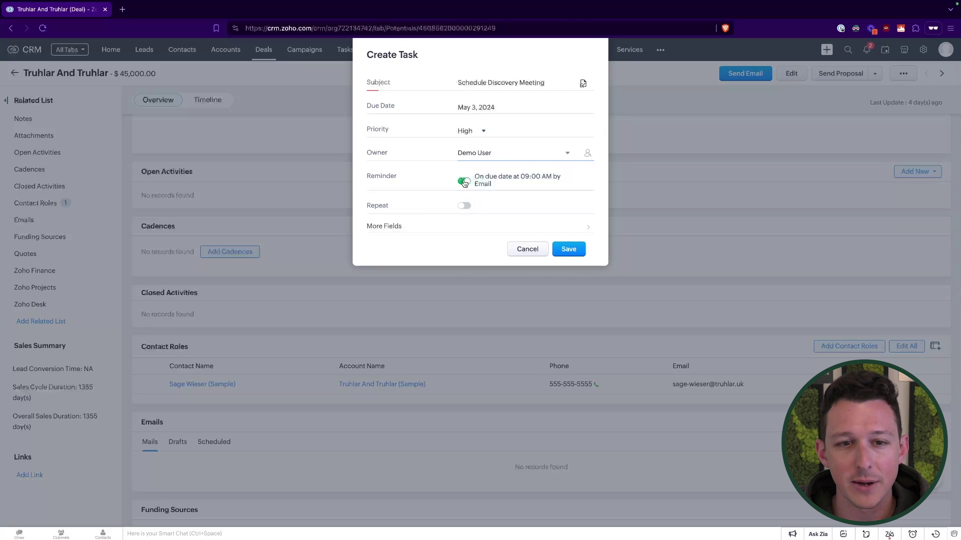
- Try a Custom daily repeat for the task, then switch repeating off
{"action": "left_click", "coordinate": [464, 205]}
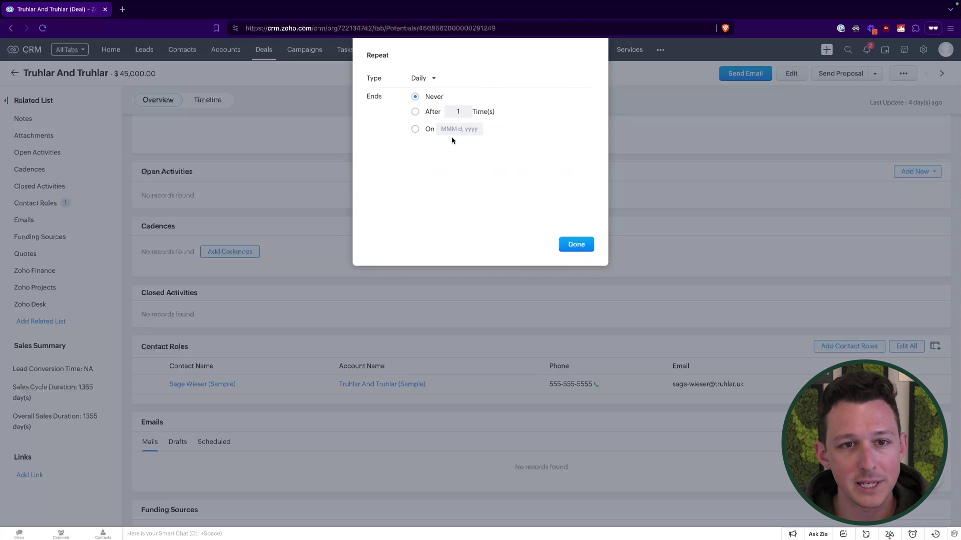
{"action": "left_click", "coordinate": [431, 79]}
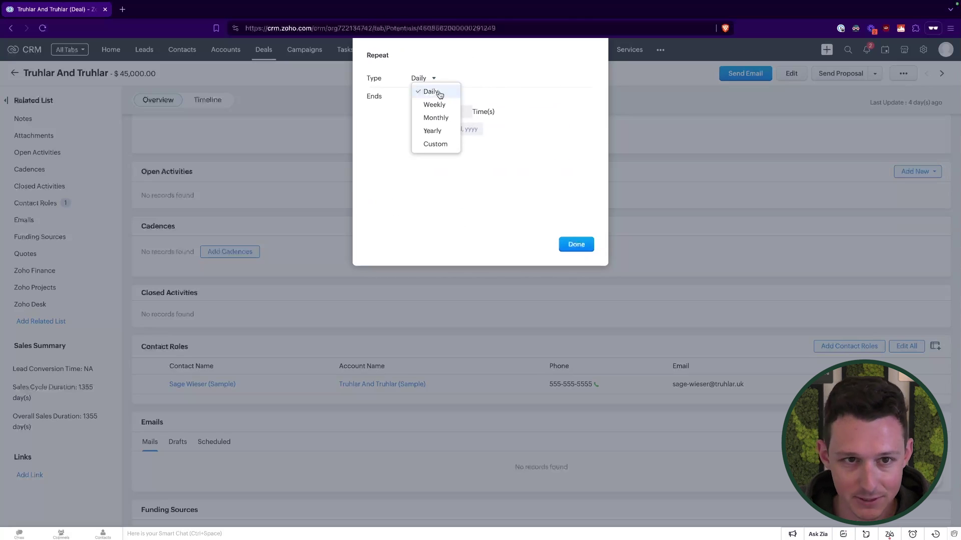
{"action": "left_click", "coordinate": [436, 144]}
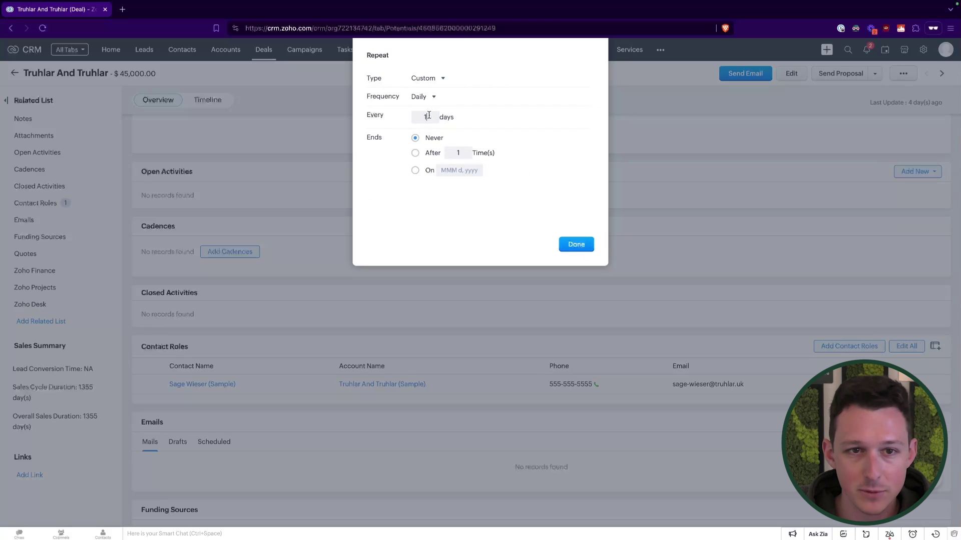
{"action": "left_click", "coordinate": [419, 97]}
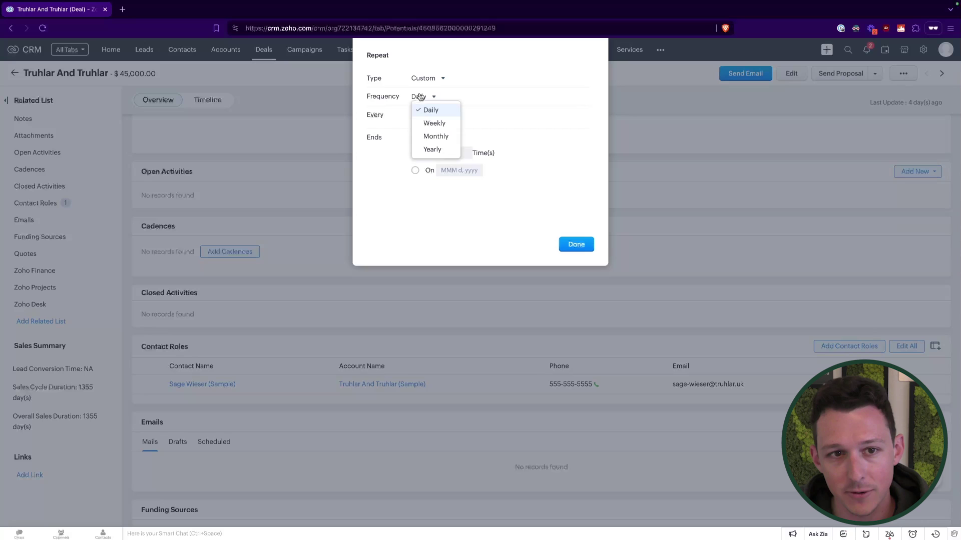
{"action": "left_click", "coordinate": [435, 95]}
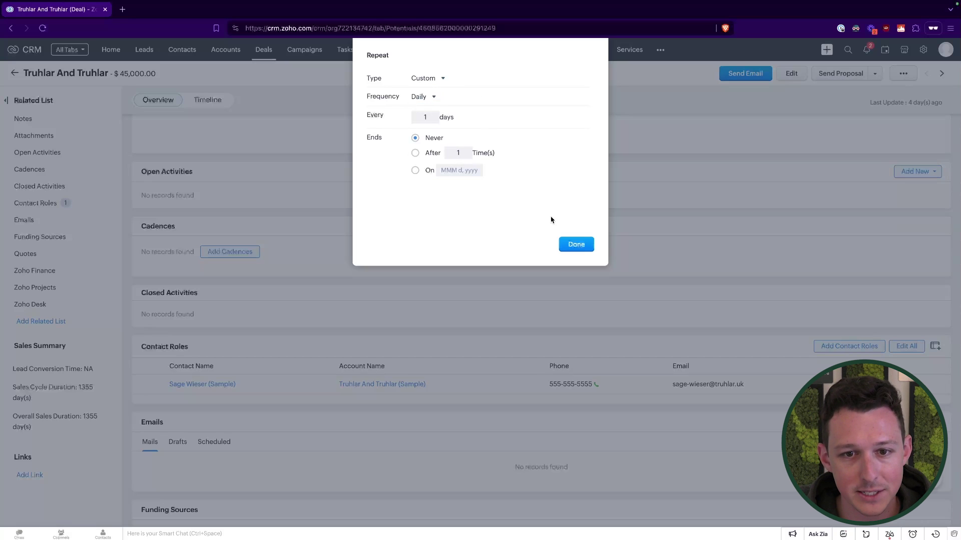
{"action": "left_click", "coordinate": [573, 245]}
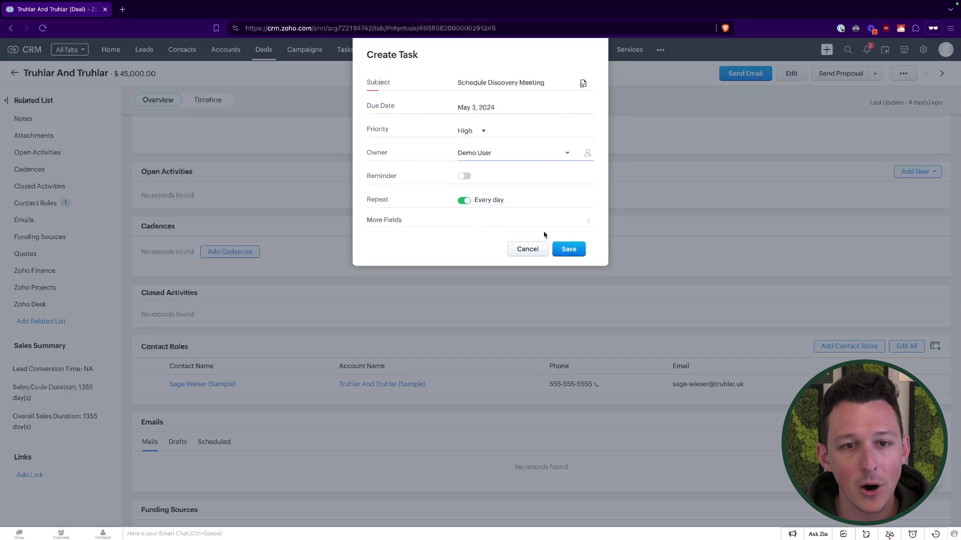
{"action": "left_click", "coordinate": [465, 201]}
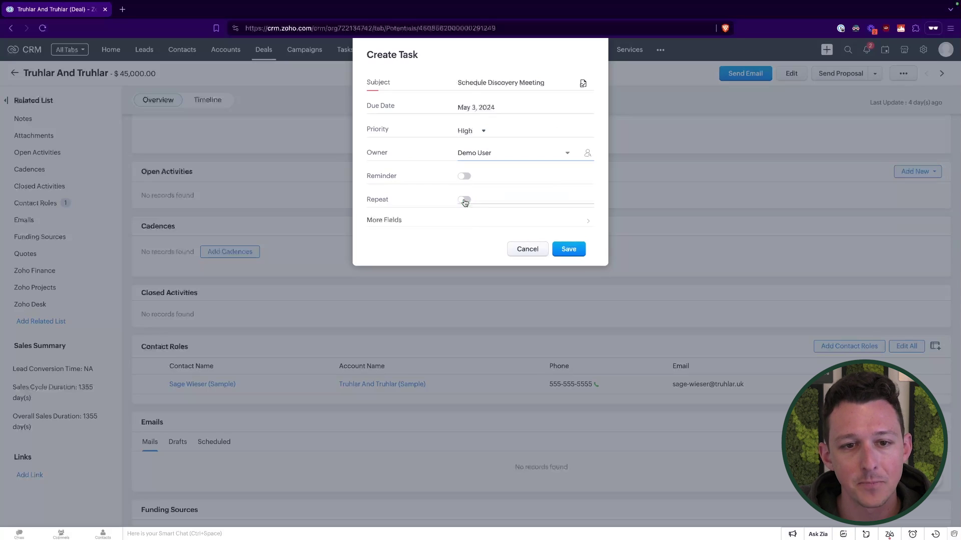
- In More Fields, keep status Not Started after trying In Progress, and begin the description
{"action": "left_click", "coordinate": [426, 225]}
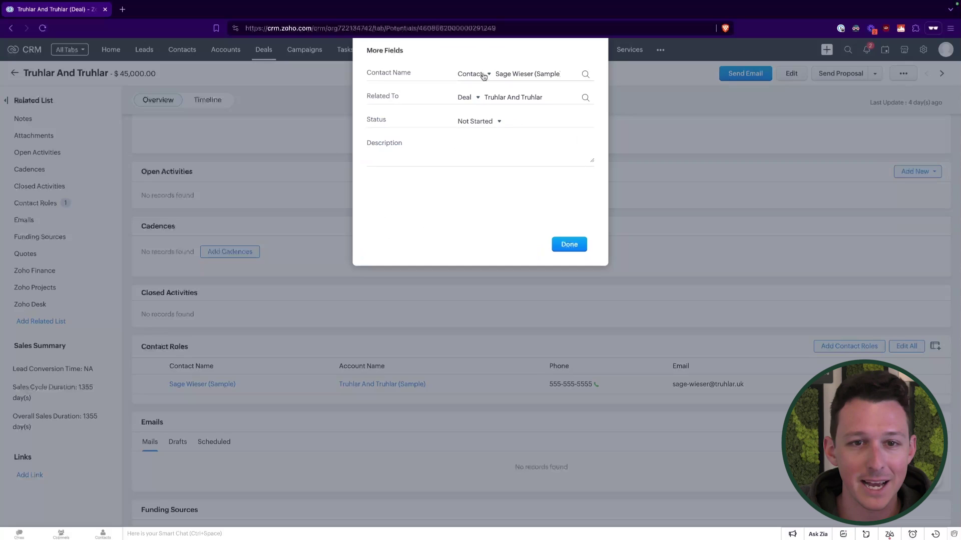
{"action": "left_click_drag", "start_coordinate": [499, 73], "coordinate": [531, 73]}
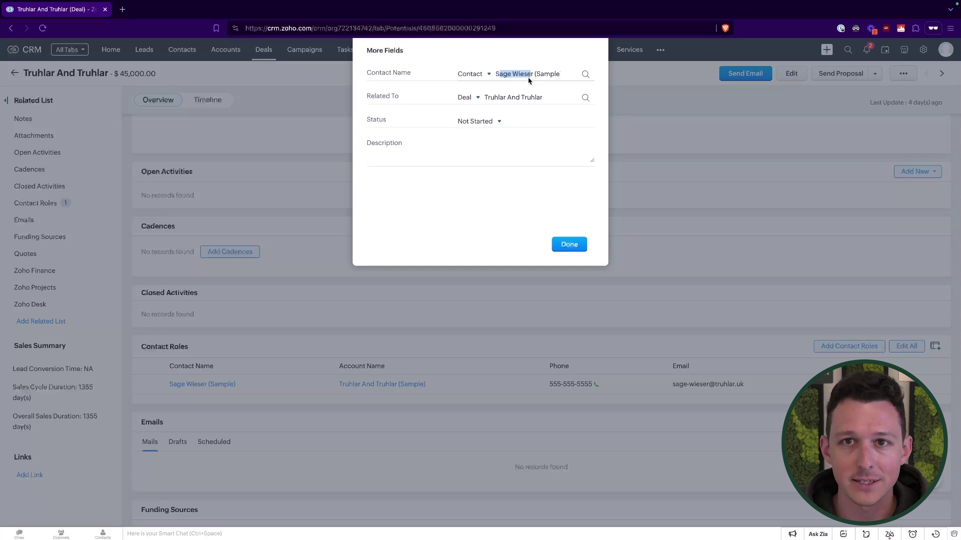
{"action": "left_click", "coordinate": [486, 122]}
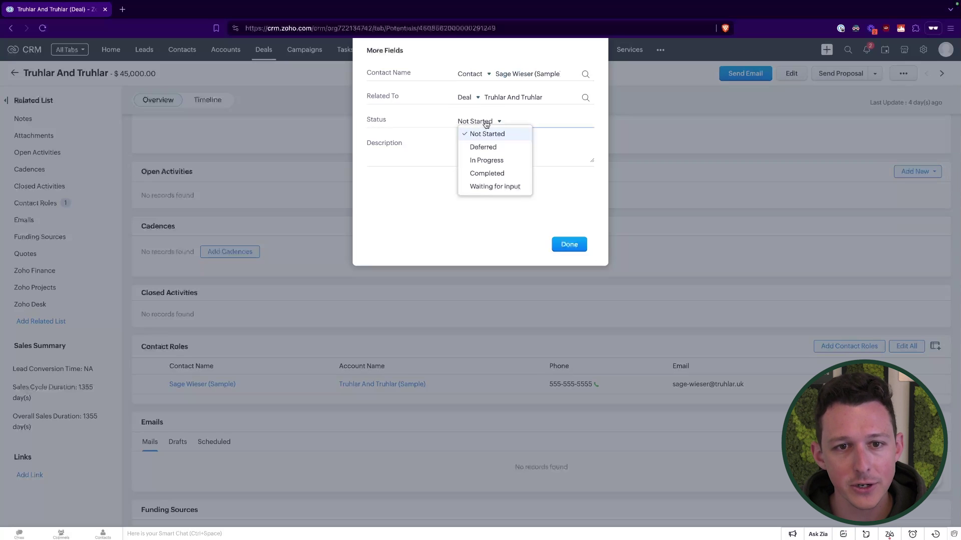
{"action": "left_click", "coordinate": [492, 160]}
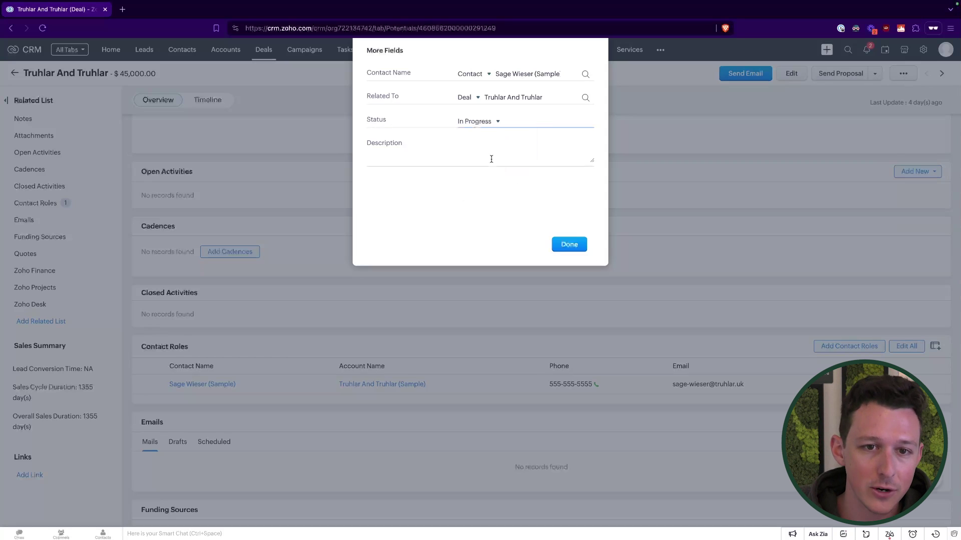
{"action": "left_click", "coordinate": [491, 124]}
{"action": "left_click", "coordinate": [490, 133]}
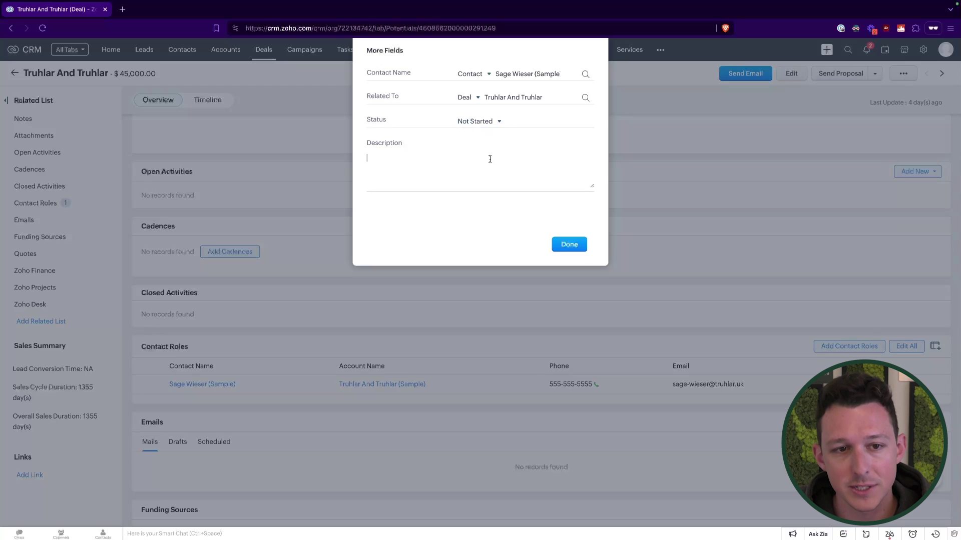
{"action": "left_click", "coordinate": [490, 159]}
{"action": "type", "text": "Add any tex"}
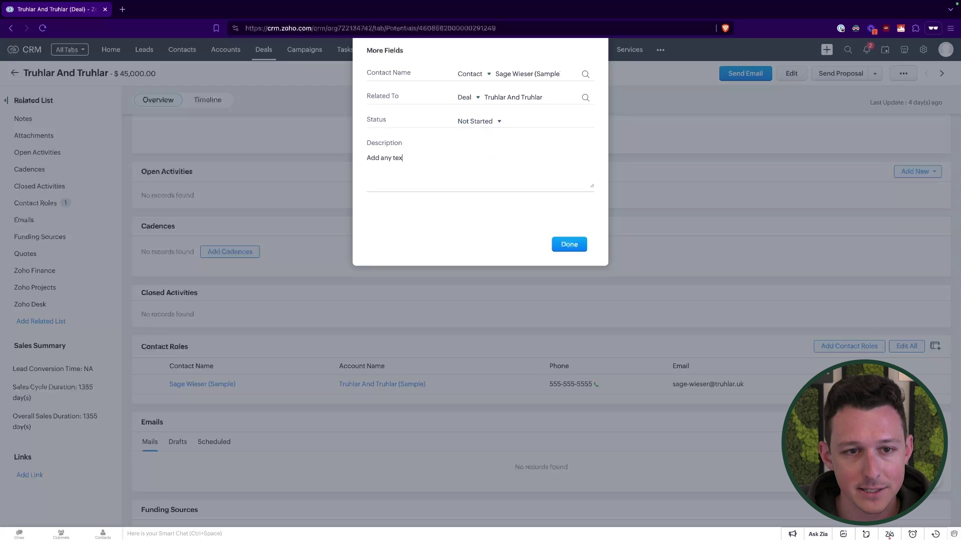
{"action": "type", "text": "t that w"}
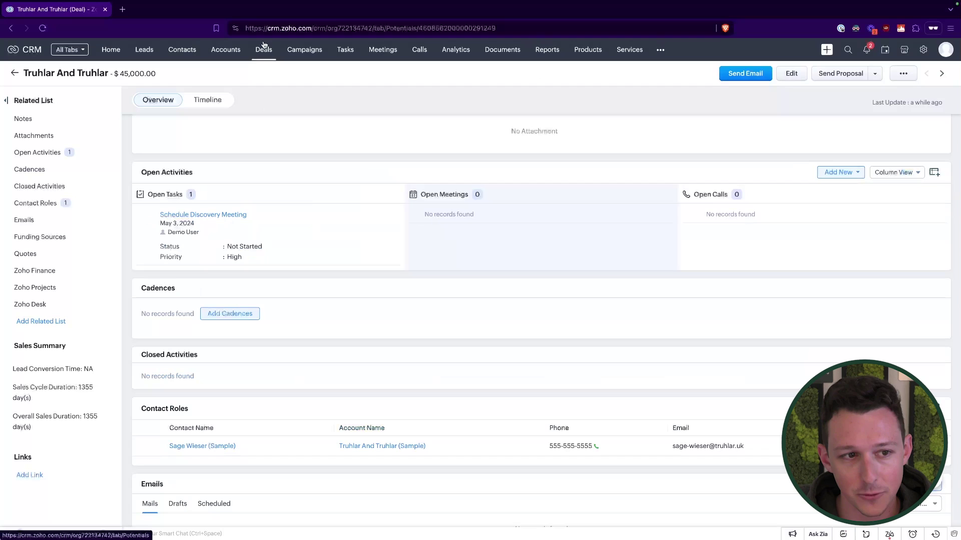
- Open the Schedule Discovery Meeting task and view its linked deal and contact details
{"action": "left_click", "coordinate": [201, 215]}
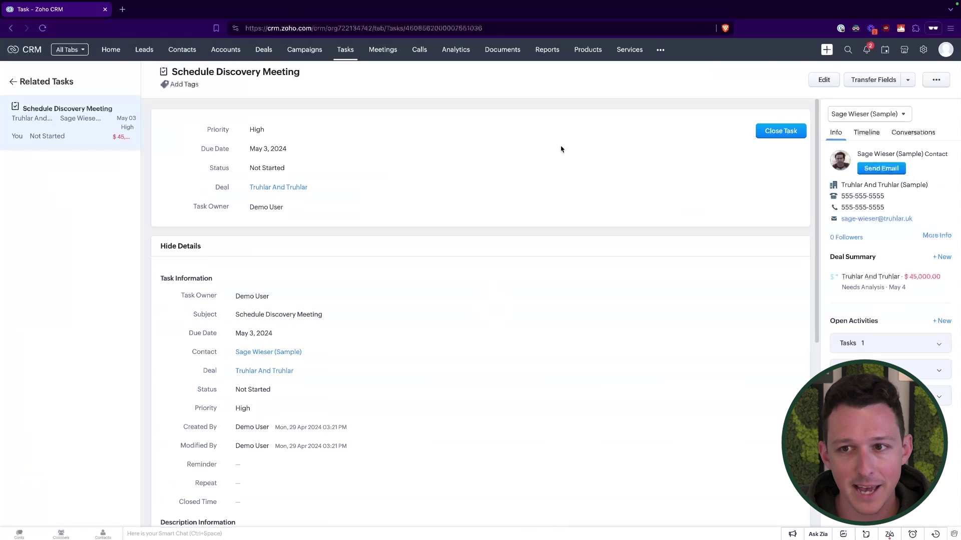
{"action": "left_click_drag", "start_coordinate": [829, 126], "coordinate": [903, 195]}
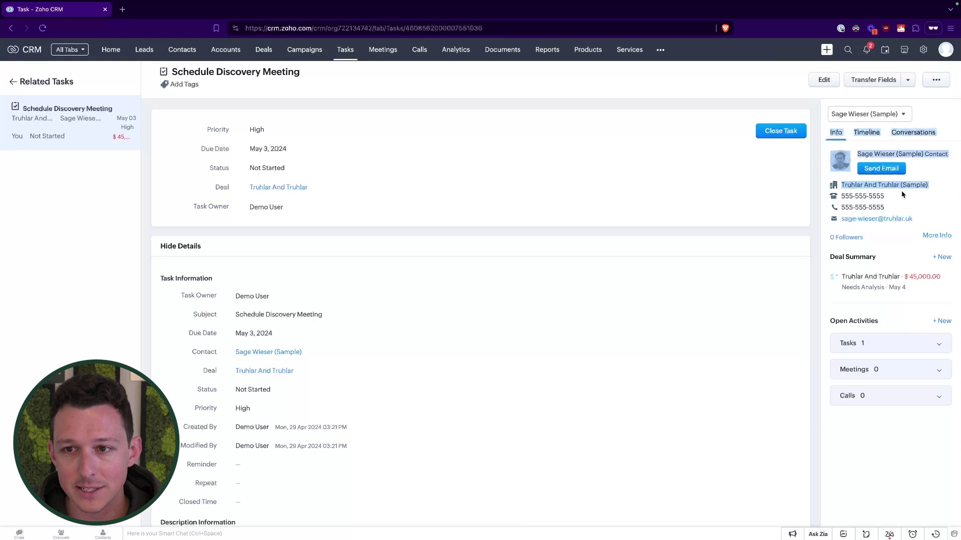
{"action": "left_click", "coordinate": [849, 136]}
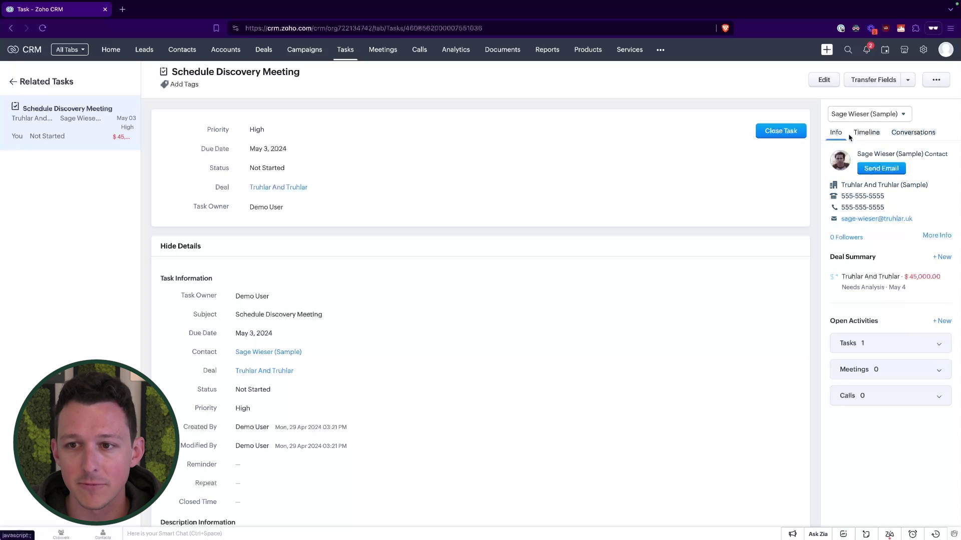
{"action": "left_click", "coordinate": [866, 114]}
{"action": "left_click", "coordinate": [861, 142]}
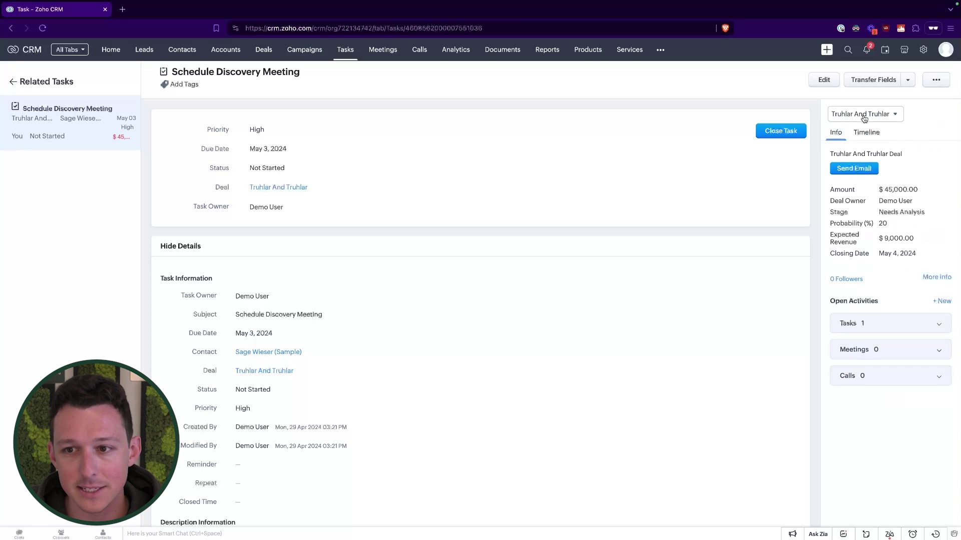
{"action": "left_click", "coordinate": [864, 115]}
{"action": "left_click", "coordinate": [873, 129]}
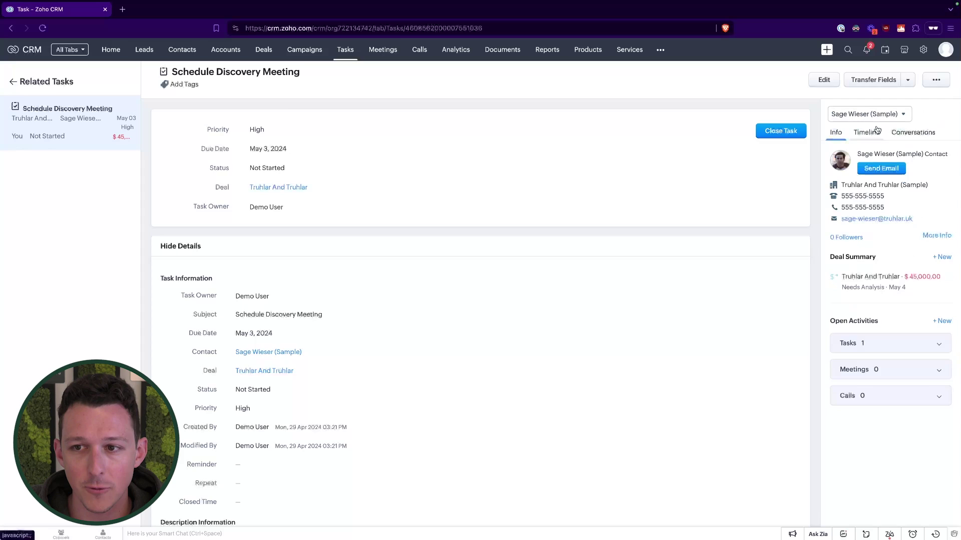
{"action": "scroll", "coordinate": [431, 240], "scroll_direction": "down", "scroll_amount": 4}
{"action": "scroll", "coordinate": [431, 240], "scroll_direction": "up", "scroll_amount": 1}
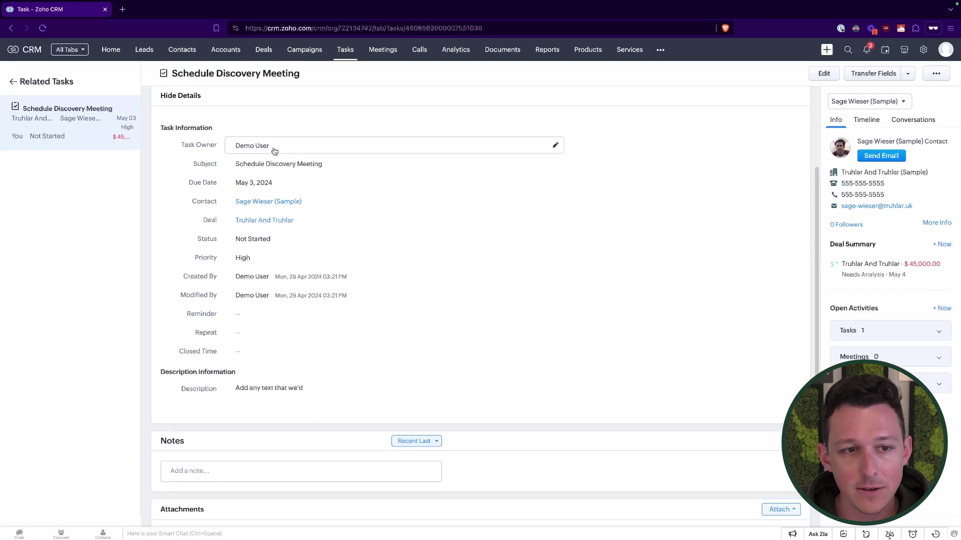
- Add the note 'Open structured notes' to the task
{"action": "left_click", "coordinate": [242, 478]}
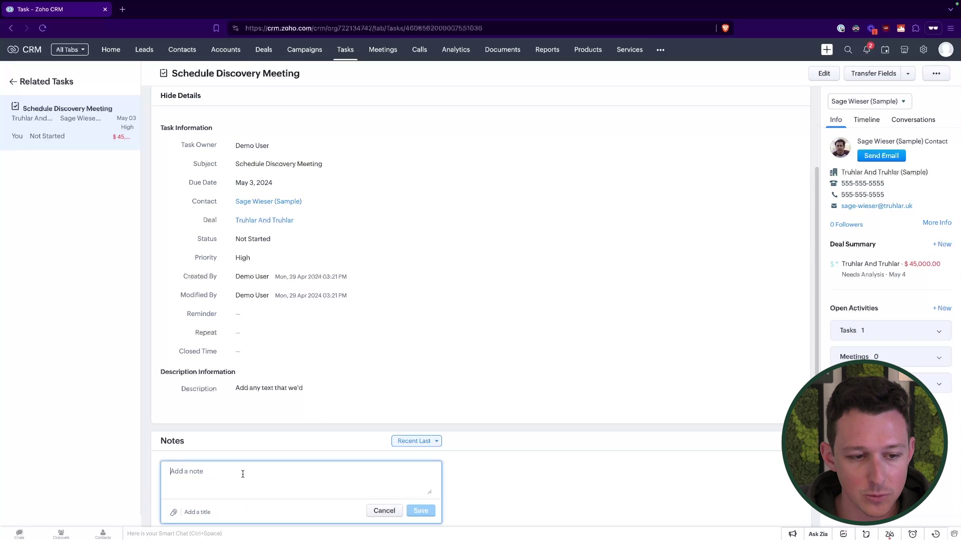
{"action": "type", "text": "Open structured notes"}
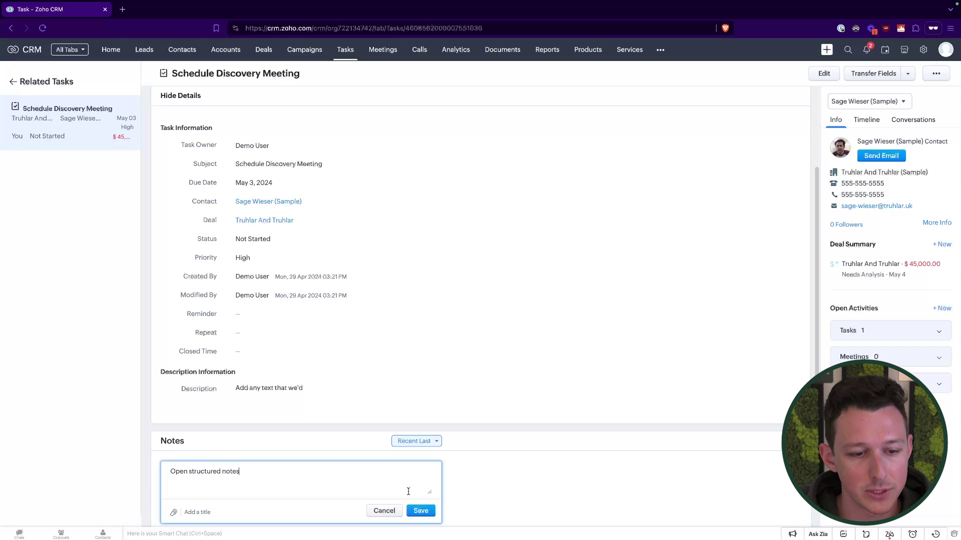
{"action": "scroll", "coordinate": [453, 485], "scroll_direction": "down", "scroll_amount": 1}
{"action": "scroll", "coordinate": [454, 485], "scroll_direction": "down", "scroll_amount": 5}
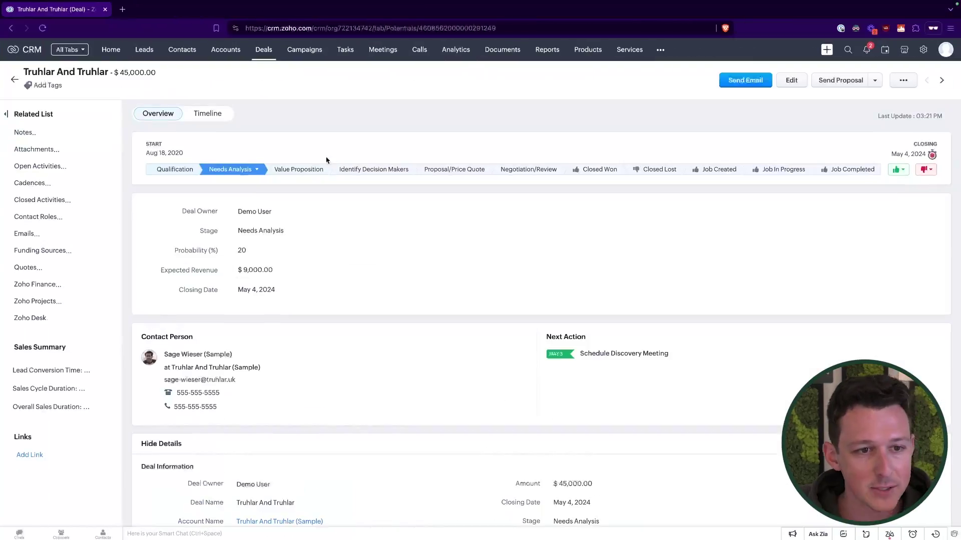
- Switch the deal's Open Activities layout to Tab View, then to Chronological View
{"action": "left_click", "coordinate": [60, 166]}
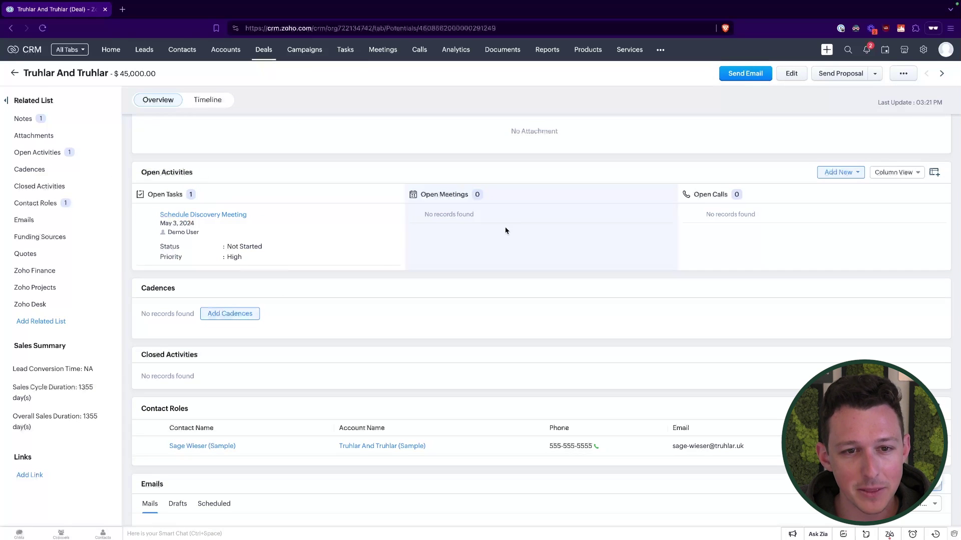
{"action": "left_click", "coordinate": [895, 172]}
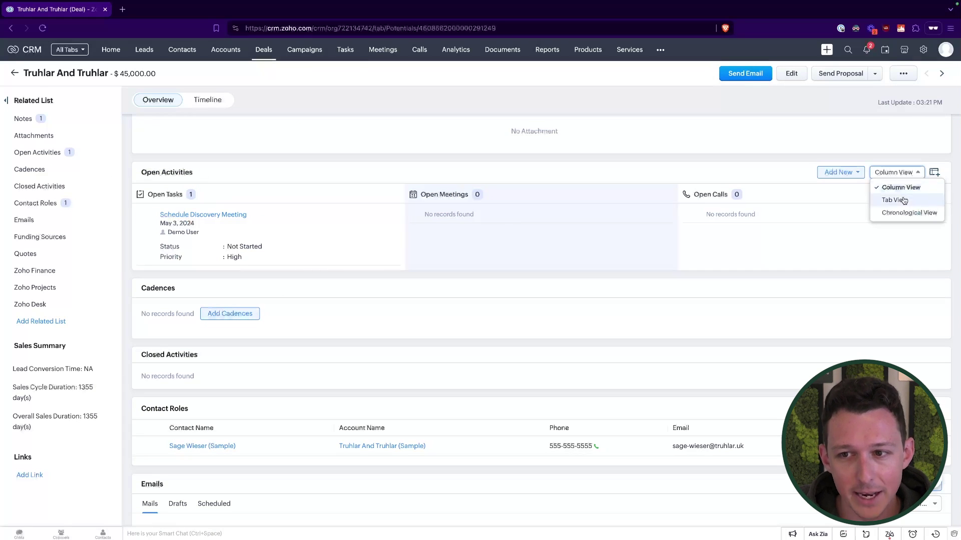
{"action": "left_click", "coordinate": [584, 259]}
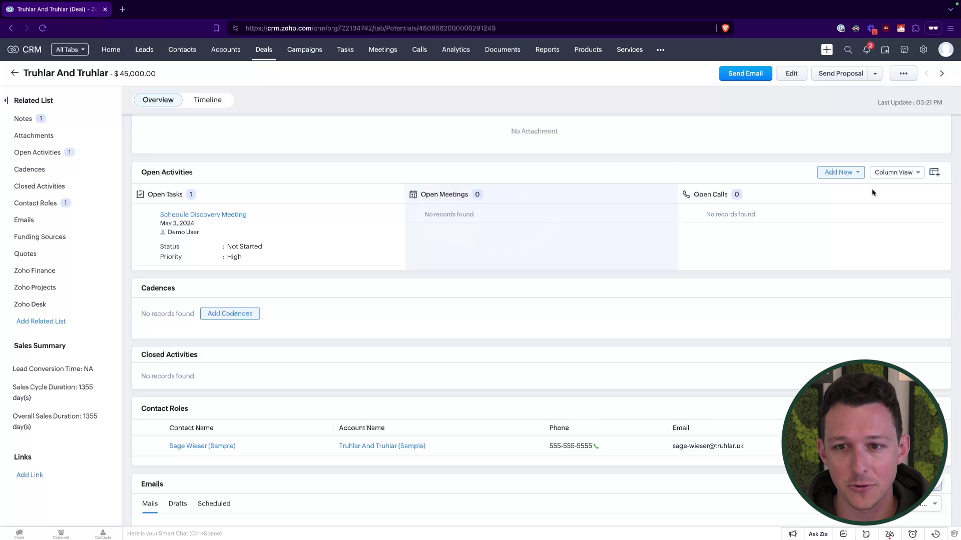
{"action": "left_click", "coordinate": [895, 173]}
{"action": "left_click", "coordinate": [896, 200]}
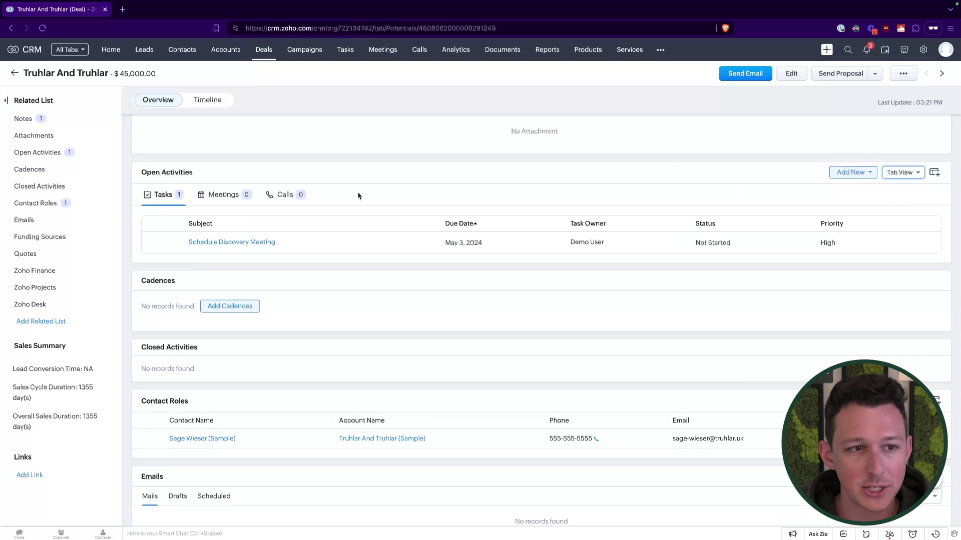
{"action": "left_click", "coordinate": [908, 173]}
{"action": "left_click", "coordinate": [908, 213]}
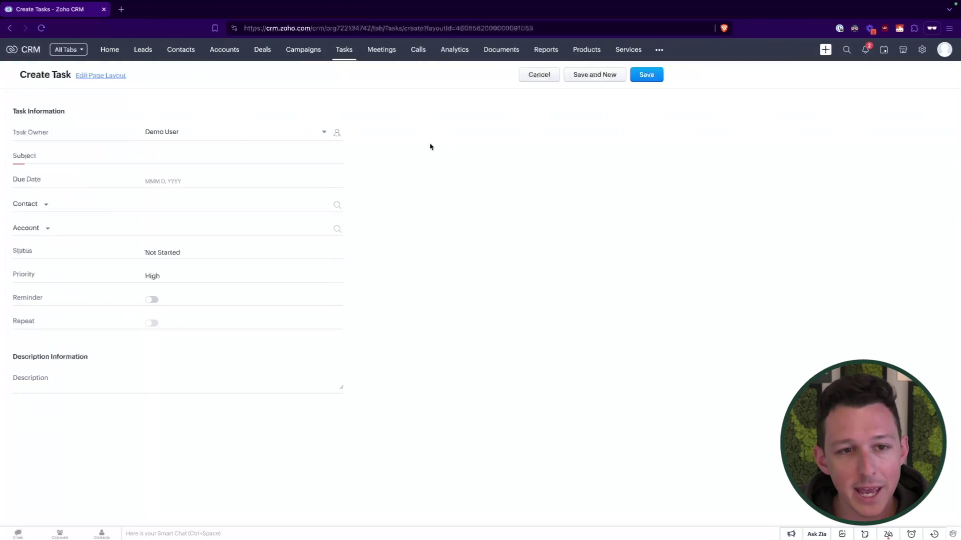
- Begin the 'Free Standing Task' subject in a new task form, then go to Deals
{"action": "left_click", "coordinate": [253, 156]}
{"action": "type", "text": "Free Standing Task"}
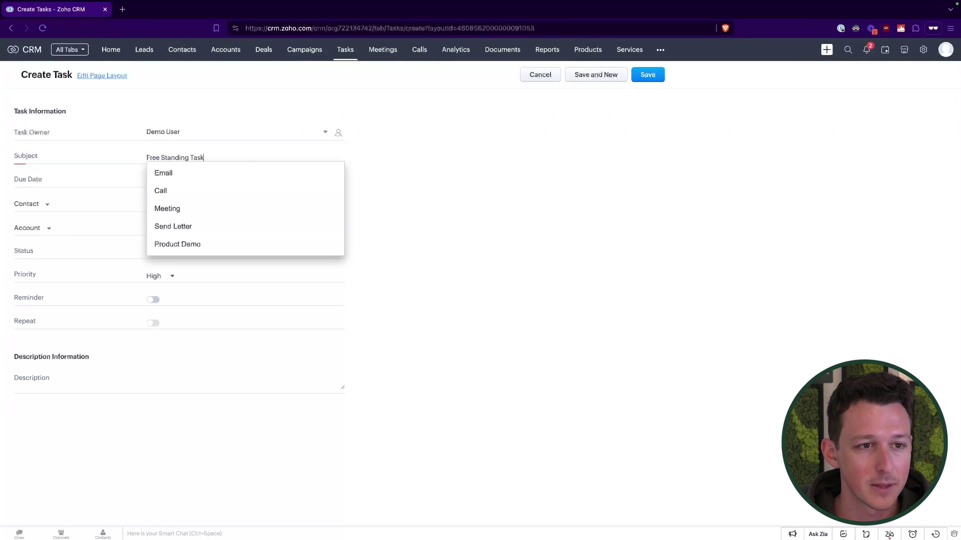
{"action": "left_click", "coordinate": [529, 199]}
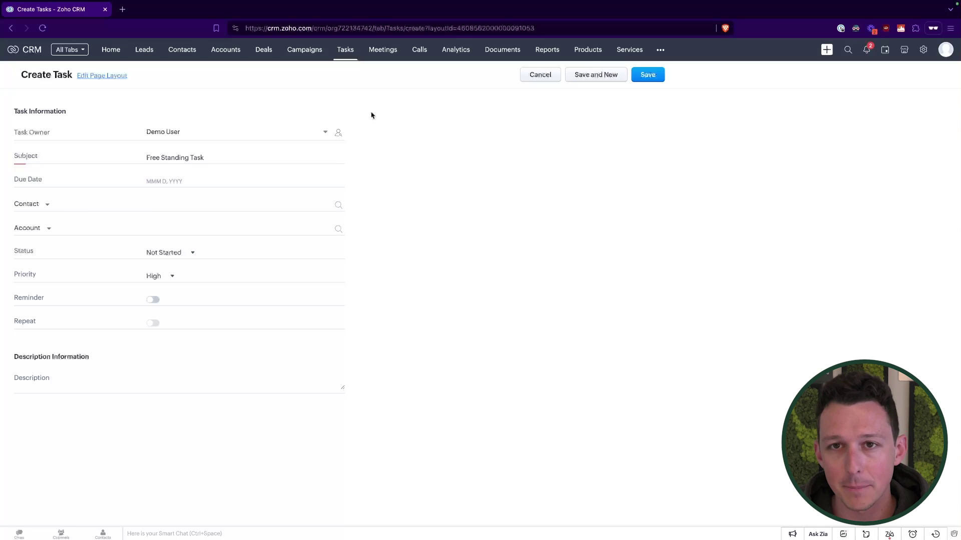
{"action": "left_click", "coordinate": [270, 56]}
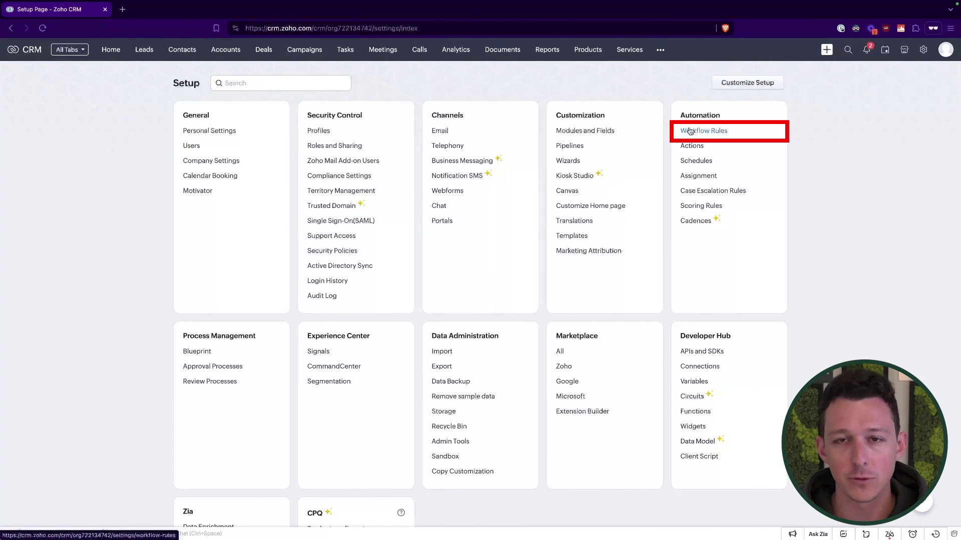
- Open Workflow Rules and start a new rule for the Deals module
{"action": "left_click", "coordinate": [689, 131]}
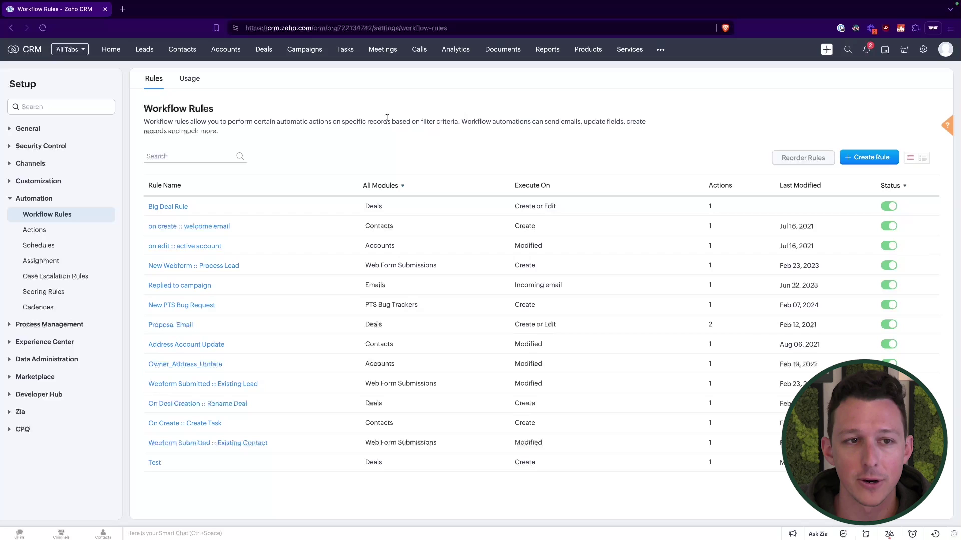
{"action": "left_click", "coordinate": [871, 158]}
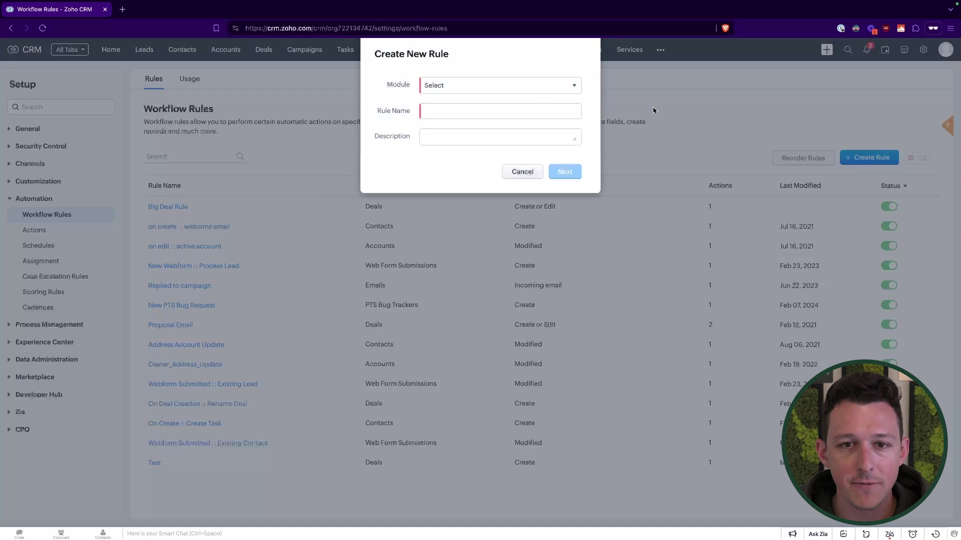
{"action": "left_click", "coordinate": [532, 88]}
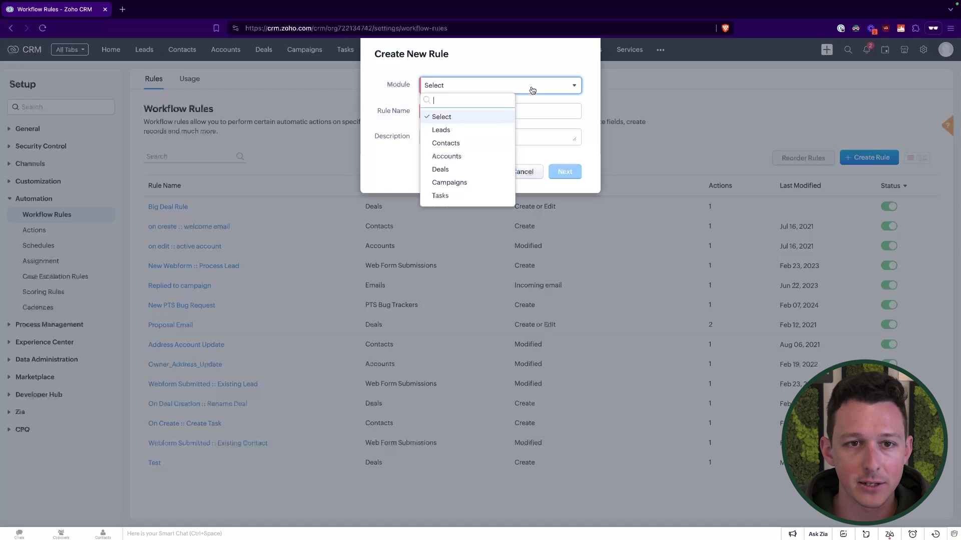
{"action": "left_click", "coordinate": [458, 170]}
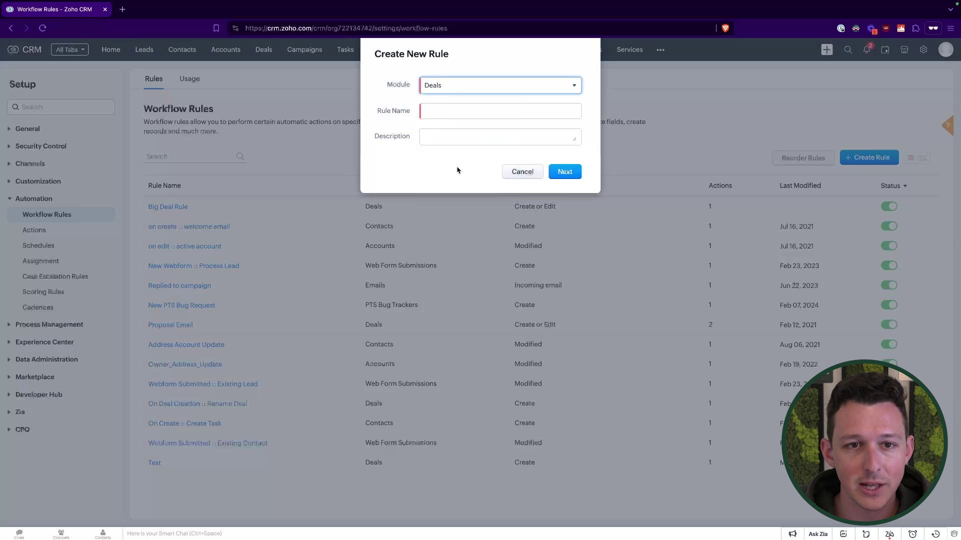
{"action": "left_click", "coordinate": [476, 112]}
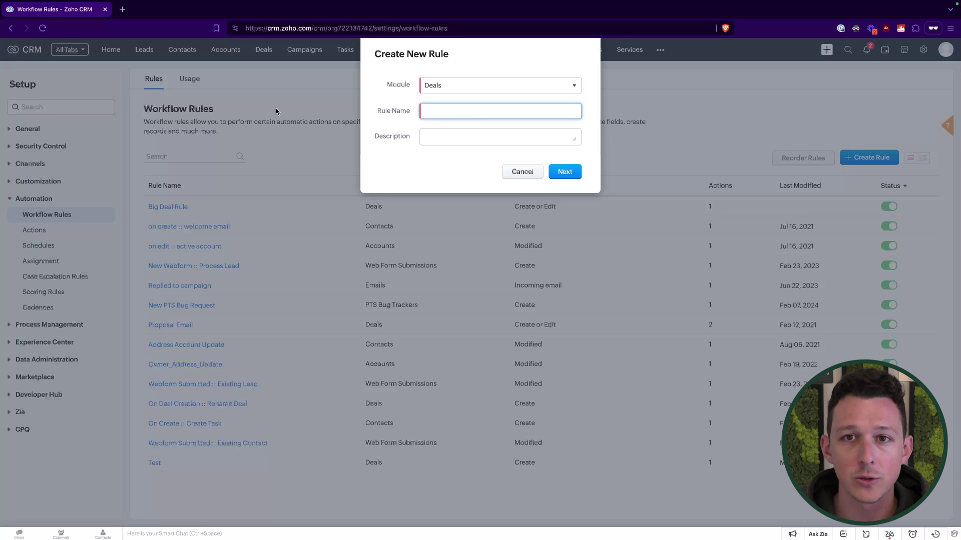
- Name the rule 'On Stage Equals Value Proposition' and trigger it on deal Create or Edit
{"action": "type", "text": "On"}
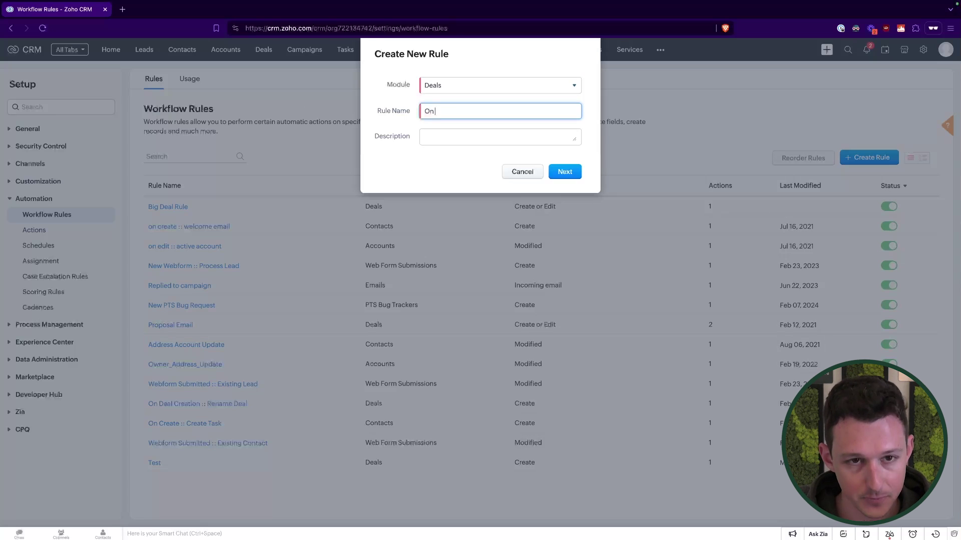
{"action": "type", "text": " Stage Equals Value Proposition"}
{"action": "left_click", "coordinate": [560, 175]}
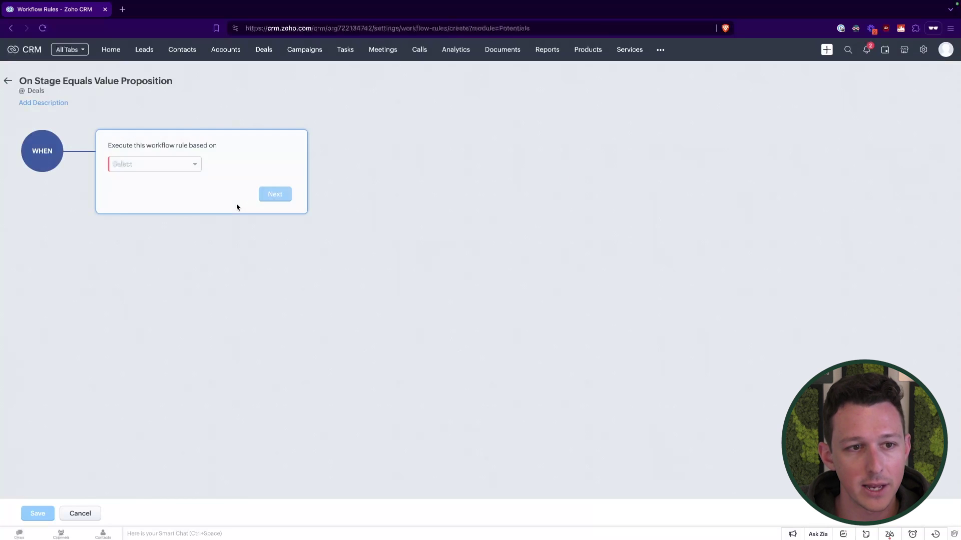
{"action": "left_click", "coordinate": [196, 173]}
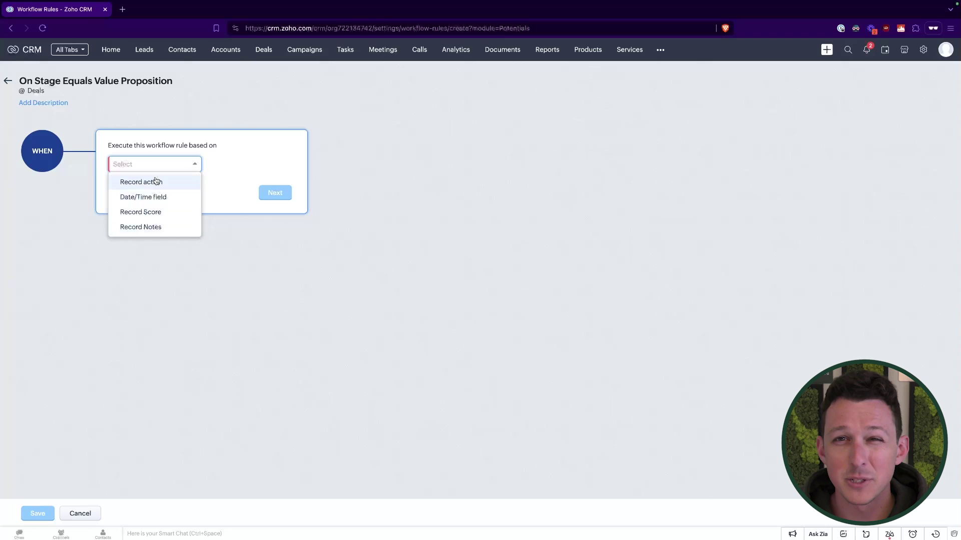
{"action": "left_click", "coordinate": [155, 181]}
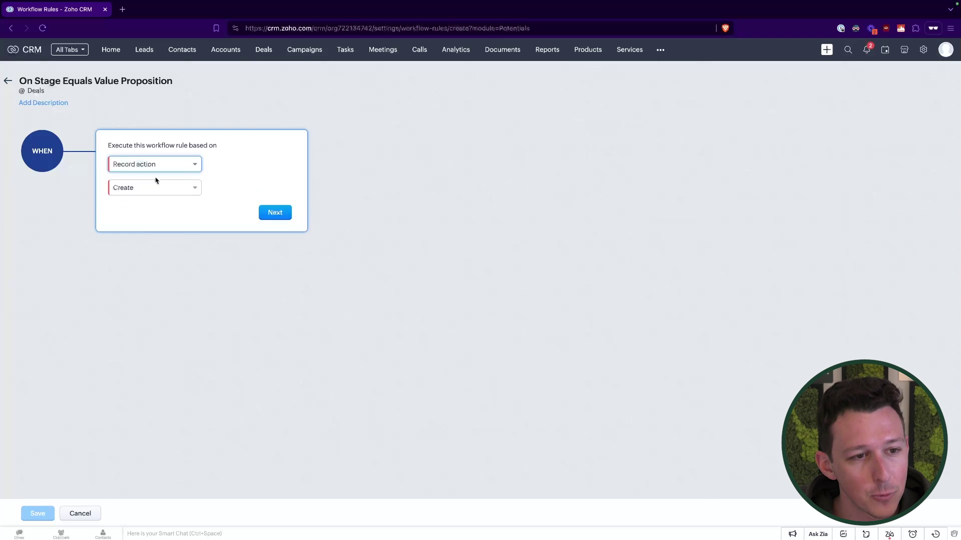
{"action": "left_click", "coordinate": [156, 190]}
{"action": "left_click", "coordinate": [152, 220]}
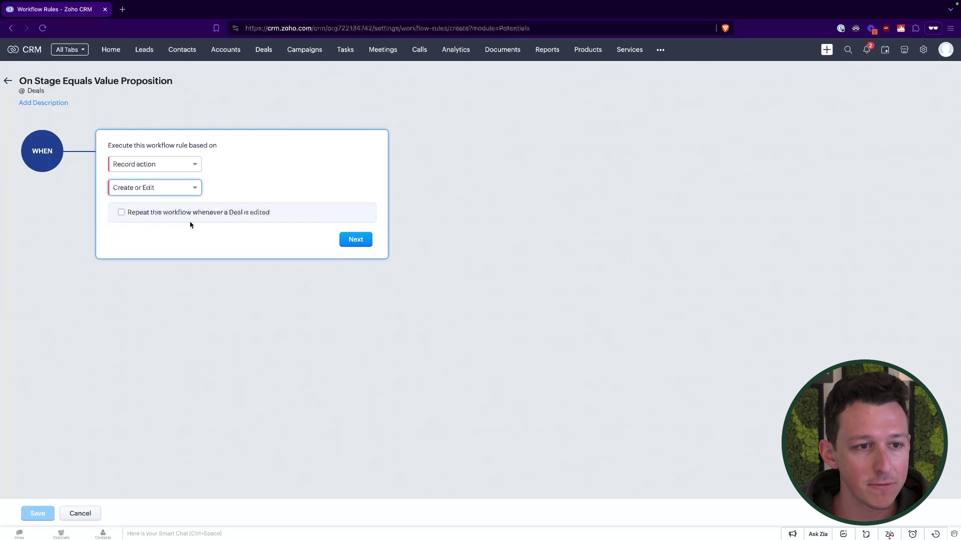
{"action": "left_click", "coordinate": [363, 240]}
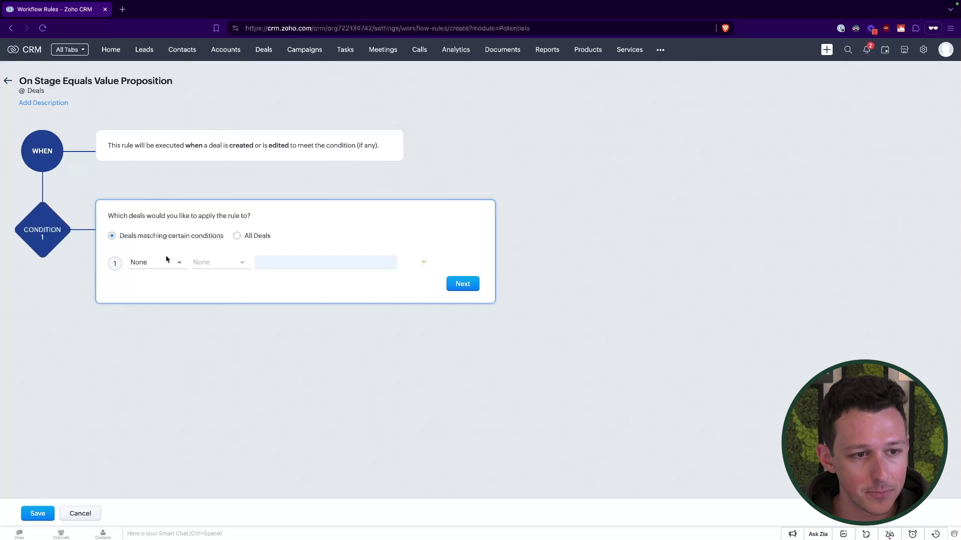
- Add the condition Stage is Value Proposition and continue to the actions
{"action": "left_click", "coordinate": [167, 260]}
{"action": "type", "text": "stage"}
{"action": "left_click", "coordinate": [155, 306]}
{"action": "left_click", "coordinate": [229, 262]}
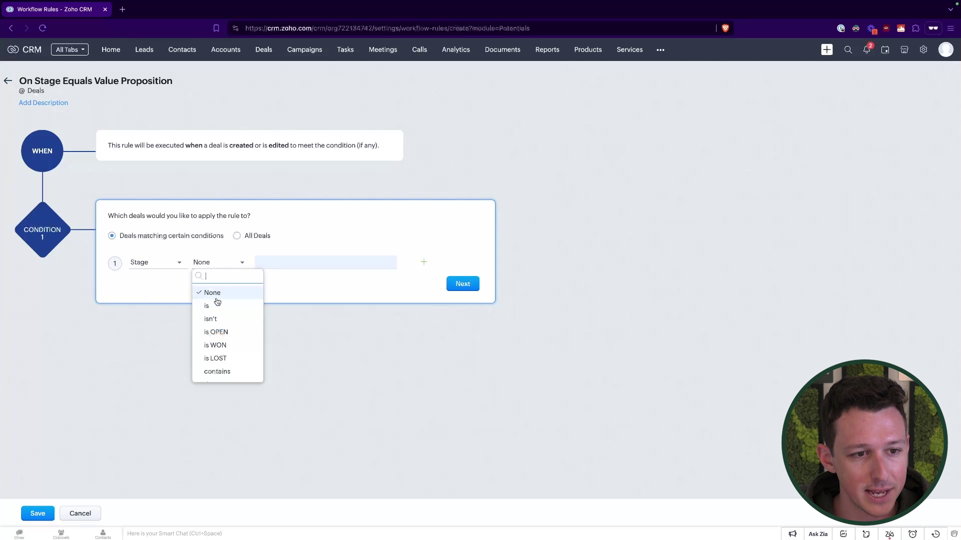
{"action": "left_click", "coordinate": [216, 304]}
{"action": "left_click", "coordinate": [269, 267]}
{"action": "left_click", "coordinate": [283, 303]}
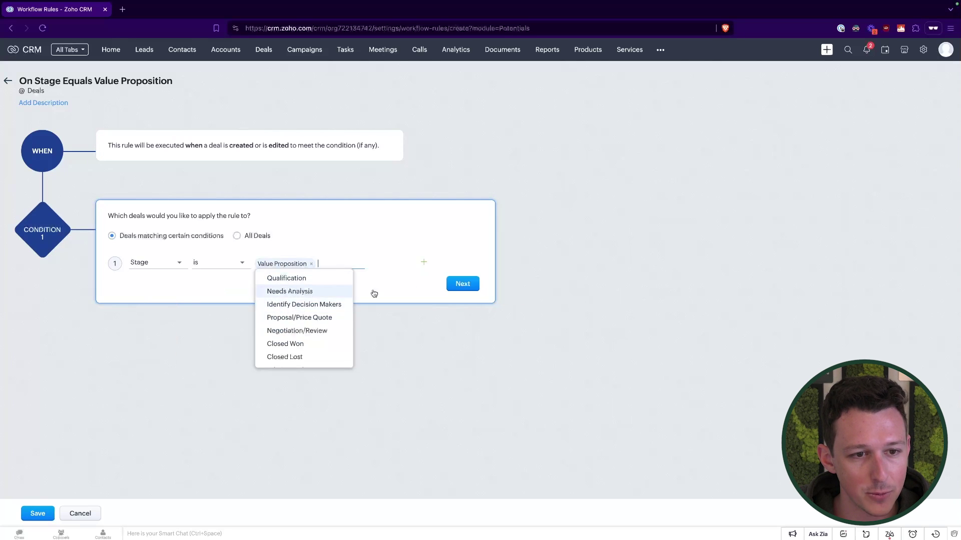
{"action": "left_click", "coordinate": [461, 284]}
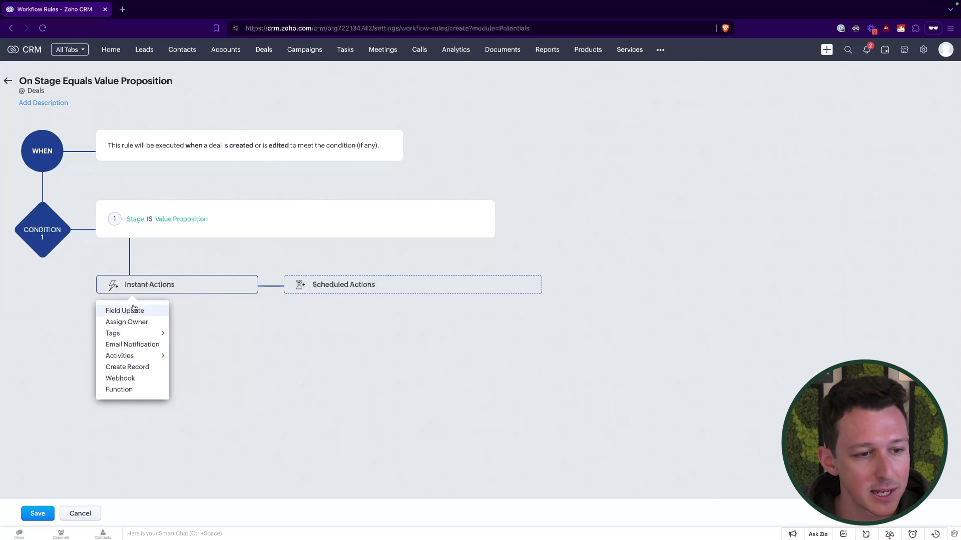
- Add a task as the rule's instant action to list the existing tasks
{"action": "mouse_move", "coordinate": [129, 358]}
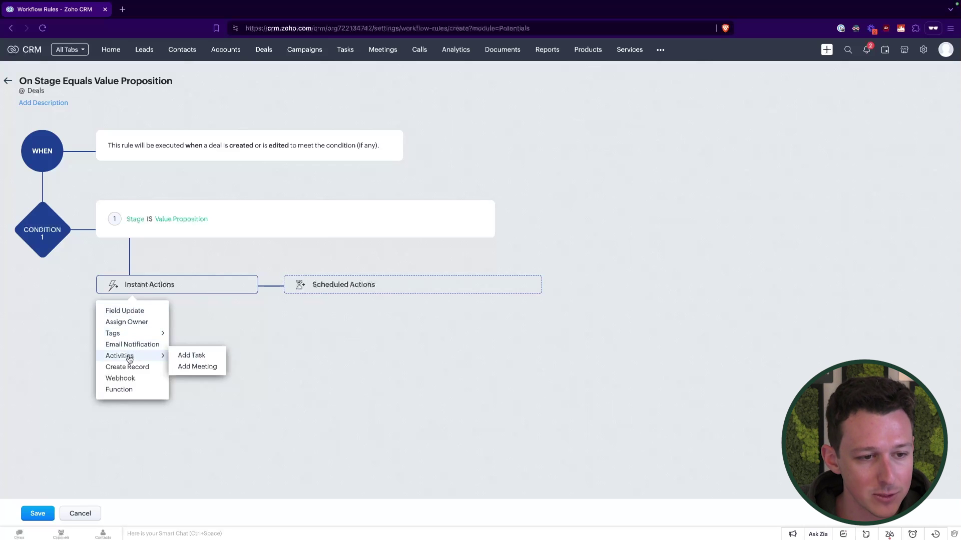
{"action": "left_click", "coordinate": [200, 357]}
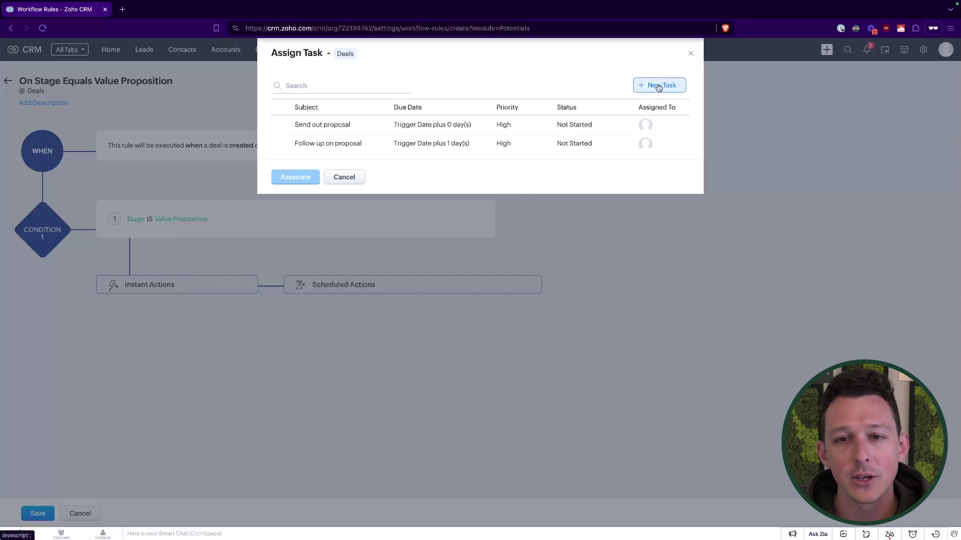
- Start a new task with subject 'Send Value Proposition Document'
{"action": "left_click", "coordinate": [658, 87]}
{"action": "left_click", "coordinate": [497, 75]}
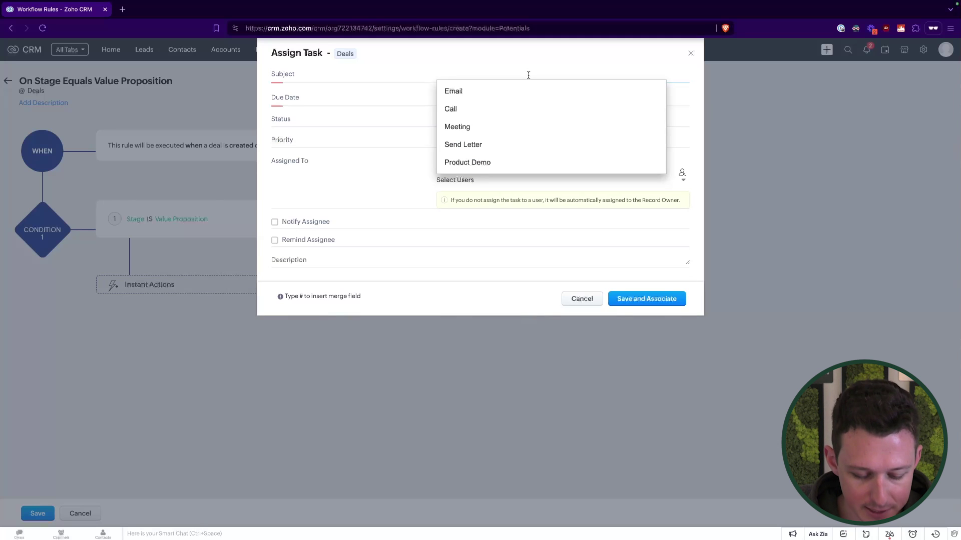
{"action": "type", "text": "Send Value"}
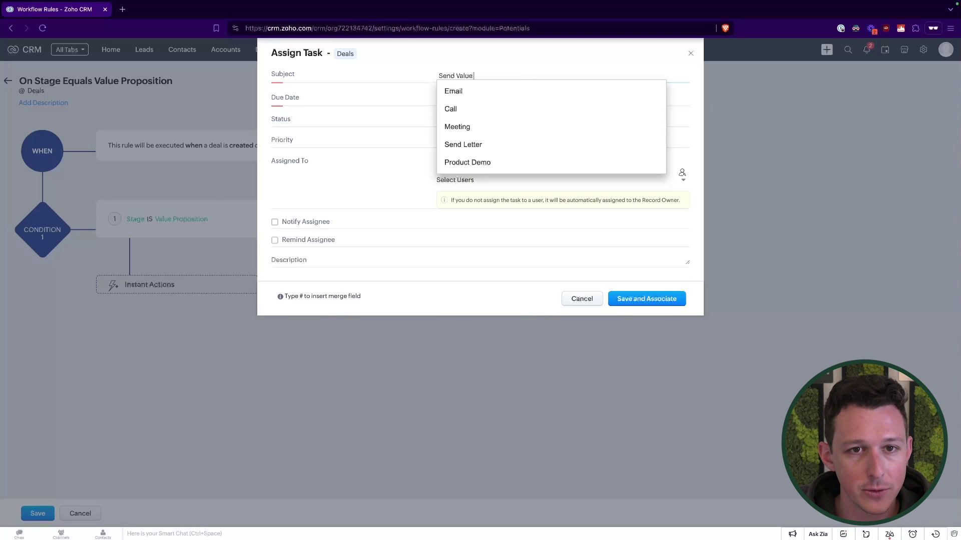
{"action": "type", "text": " Proposition Document"}
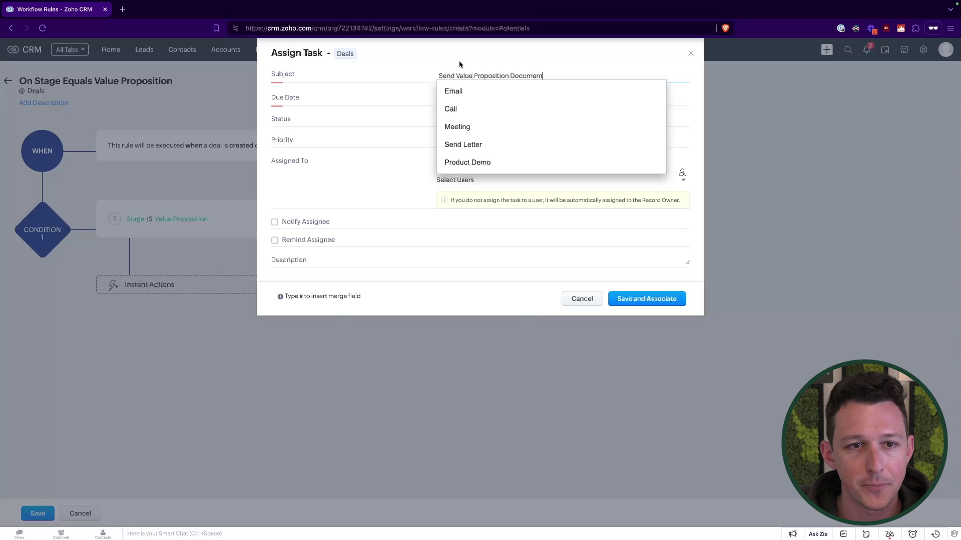
{"action": "left_click", "coordinate": [459, 64]}
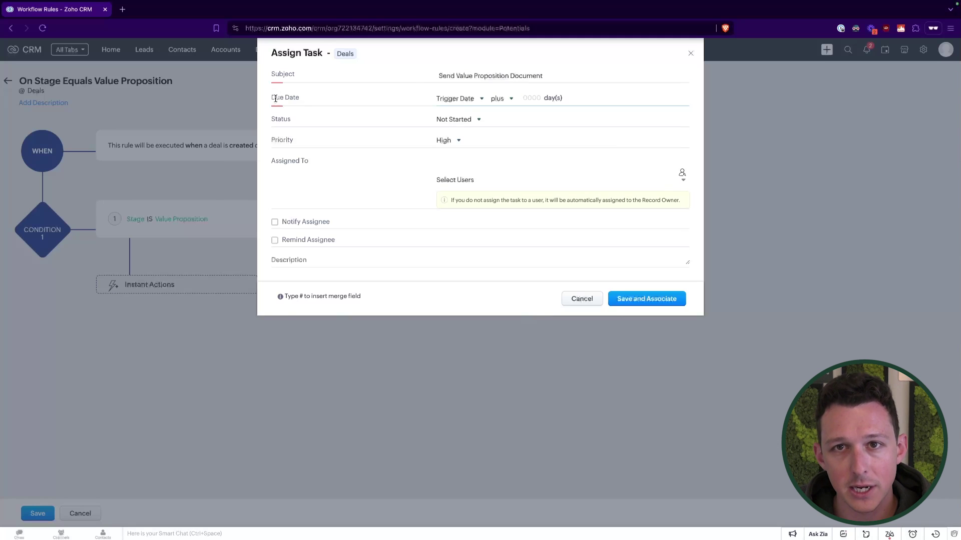
{"action": "left_click_drag", "start_coordinate": [275, 98], "coordinate": [317, 101]}
{"action": "left_click", "coordinate": [317, 100]}
- Set the task's due date to Trigger Date plus 2 days
{"action": "left_click", "coordinate": [454, 99]}
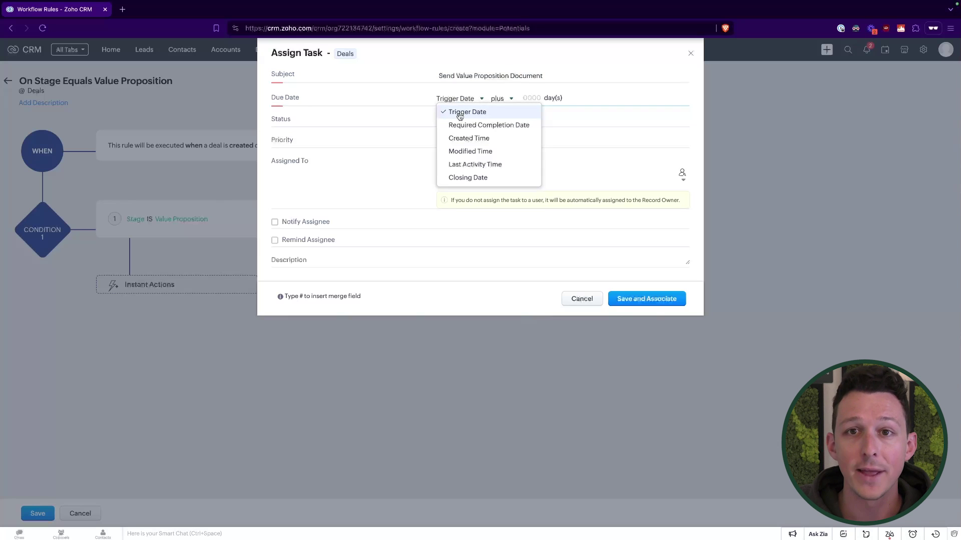
{"action": "left_click", "coordinate": [530, 97]}
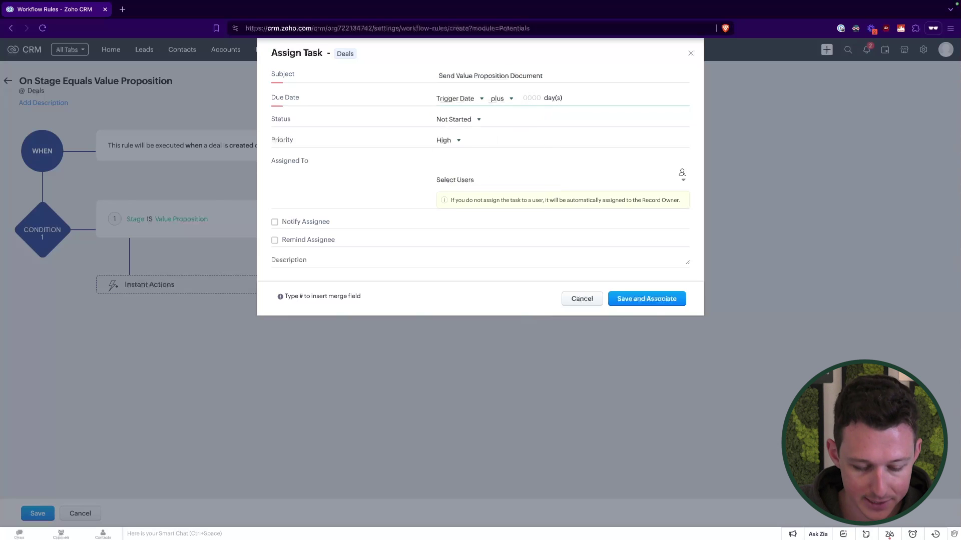
{"action": "type", "text": "2"}
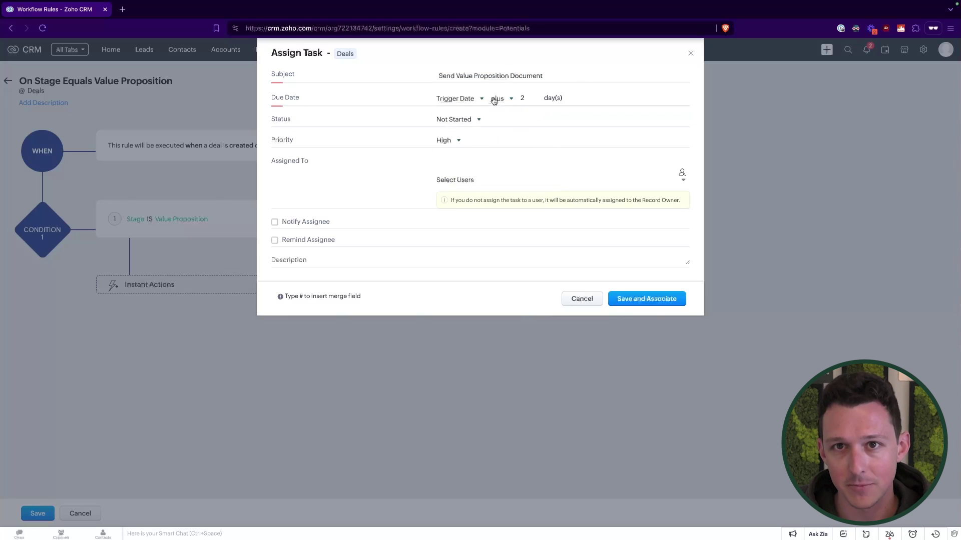
{"action": "left_click", "coordinate": [464, 100]}
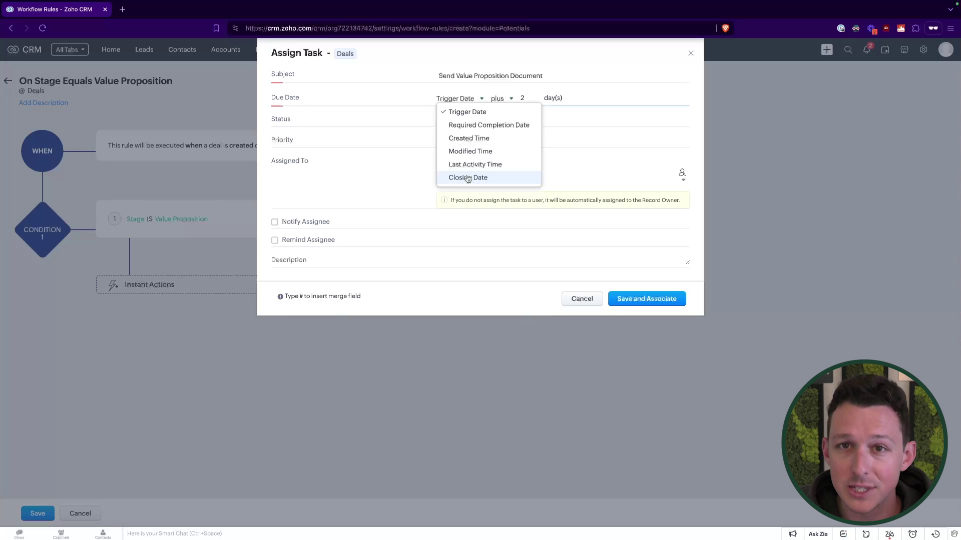
{"action": "left_click", "coordinate": [494, 71]}
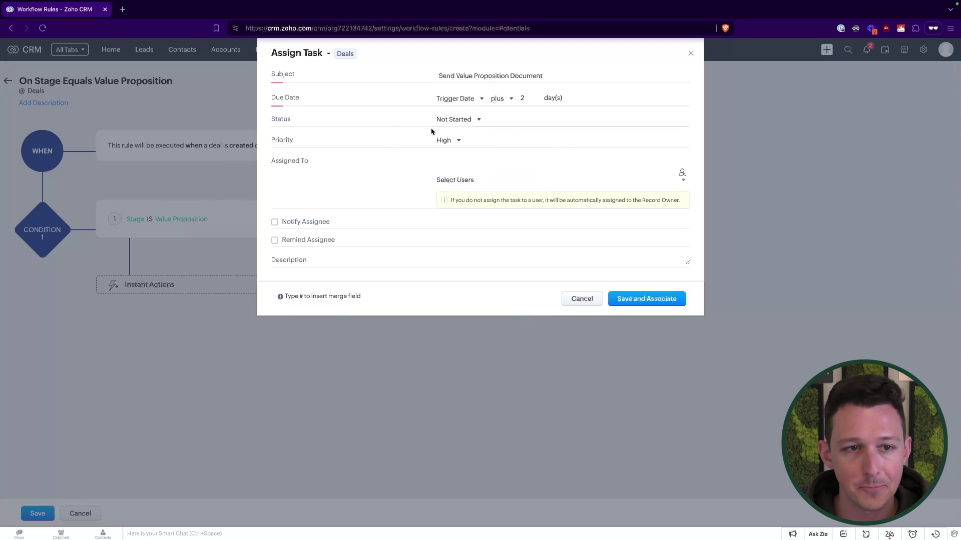
{"action": "left_click_drag", "start_coordinate": [431, 130], "coordinate": [313, 167]}
{"action": "left_click", "coordinate": [314, 167]}
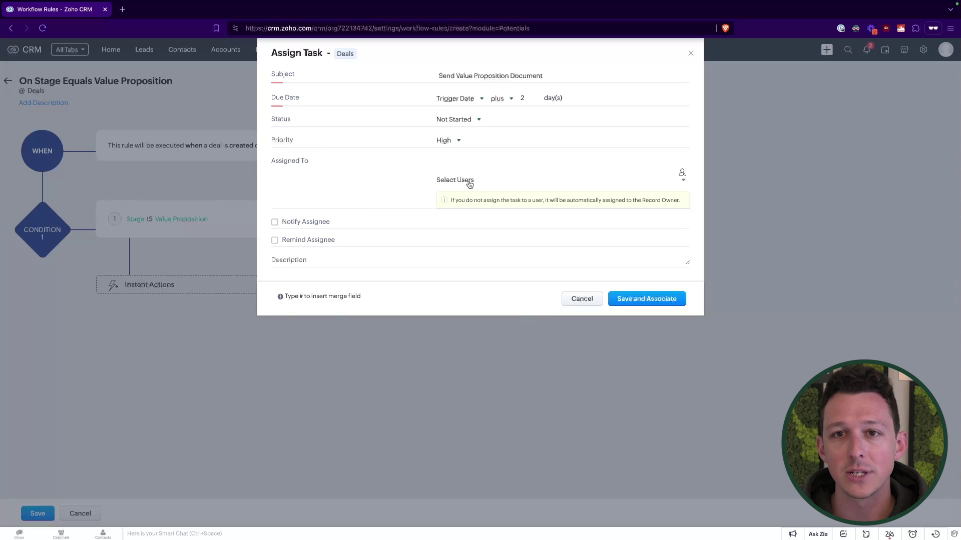
- Clear Assigned To so the task goes to the record owner
{"action": "left_click", "coordinate": [470, 184]}
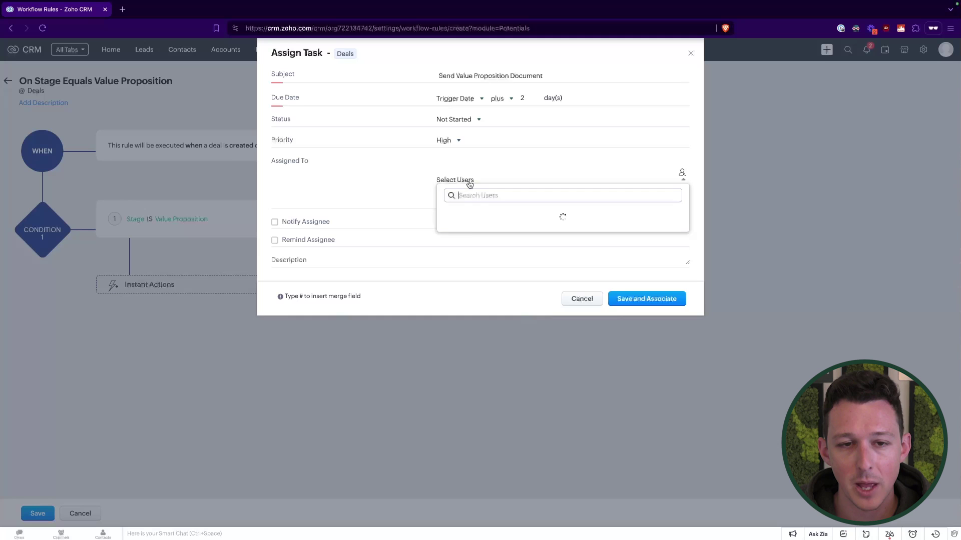
{"action": "left_click", "coordinate": [380, 174]}
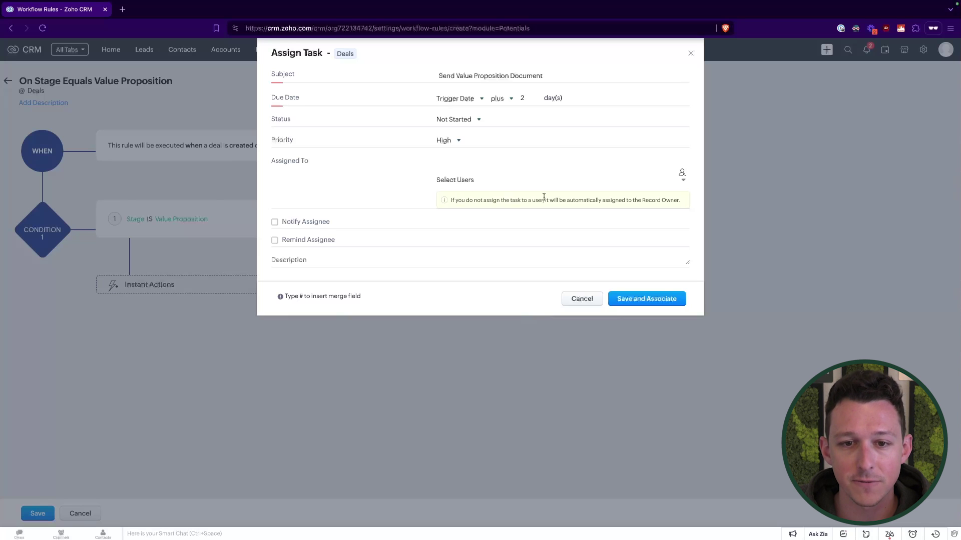
{"action": "left_click_drag", "start_coordinate": [547, 198], "coordinate": [695, 200]}
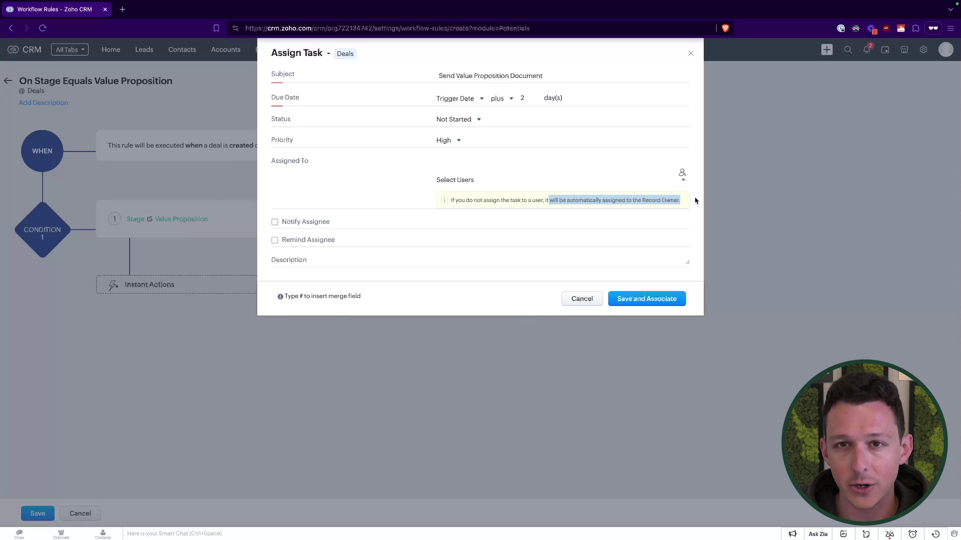
{"action": "left_click", "coordinate": [695, 201]}
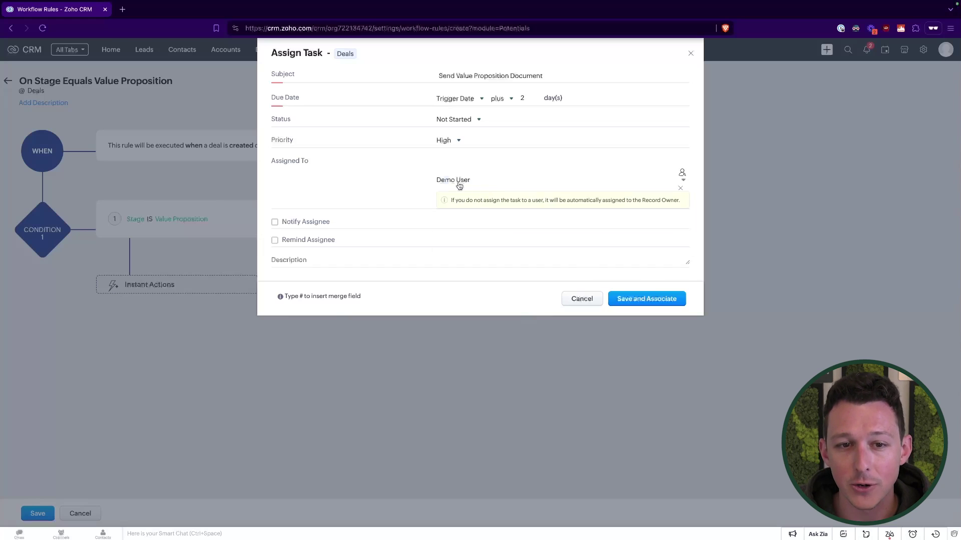
{"action": "left_click", "coordinate": [459, 184]}
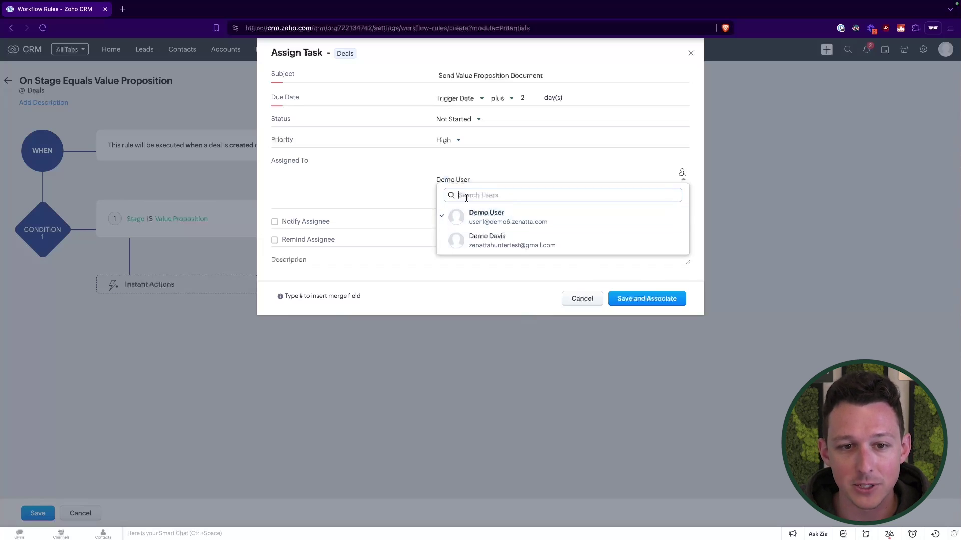
{"action": "left_click", "coordinate": [451, 218]}
{"action": "left_click", "coordinate": [533, 185]}
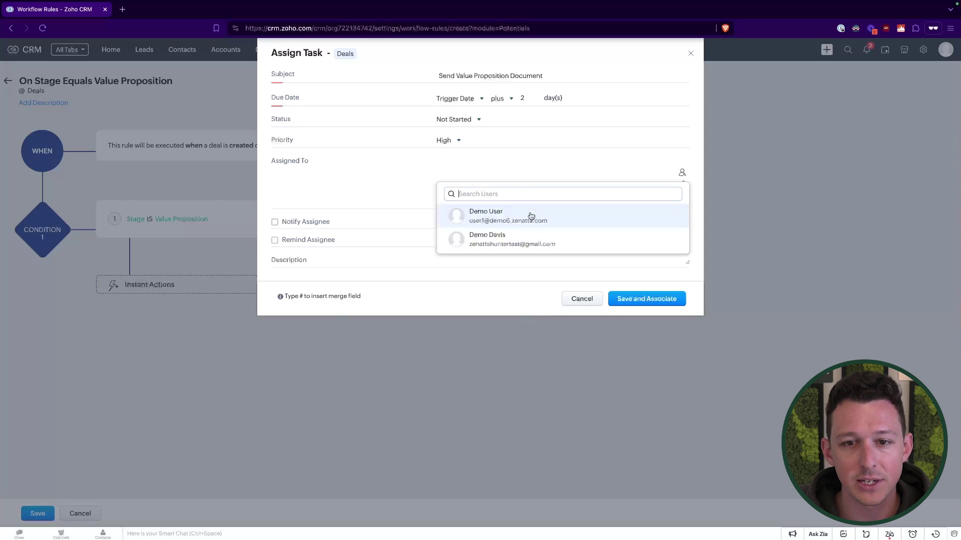
{"action": "left_click", "coordinate": [393, 179]}
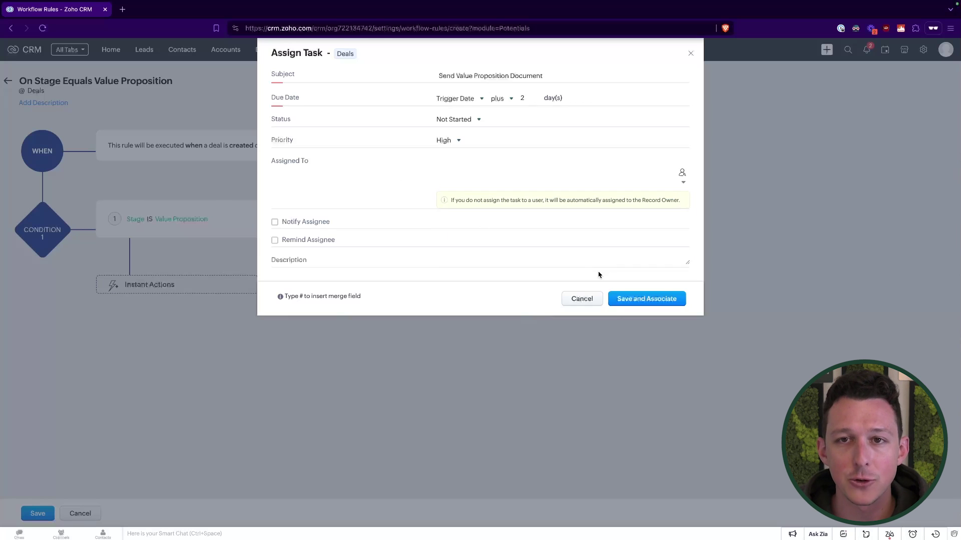
- Attach the new task, save the workflow rule, and bring up Deals in a new tab
{"action": "left_click", "coordinate": [634, 300]}
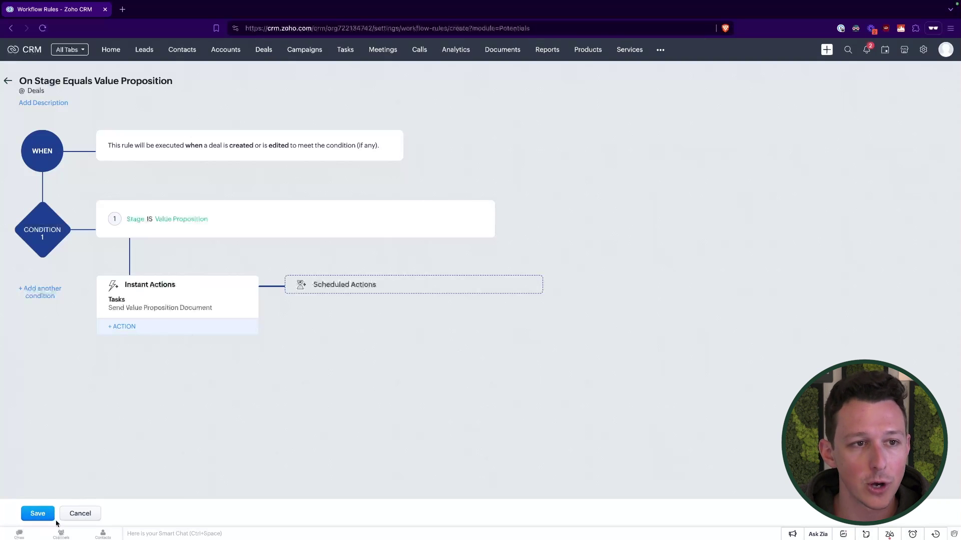
{"action": "left_click", "coordinate": [39, 514]}
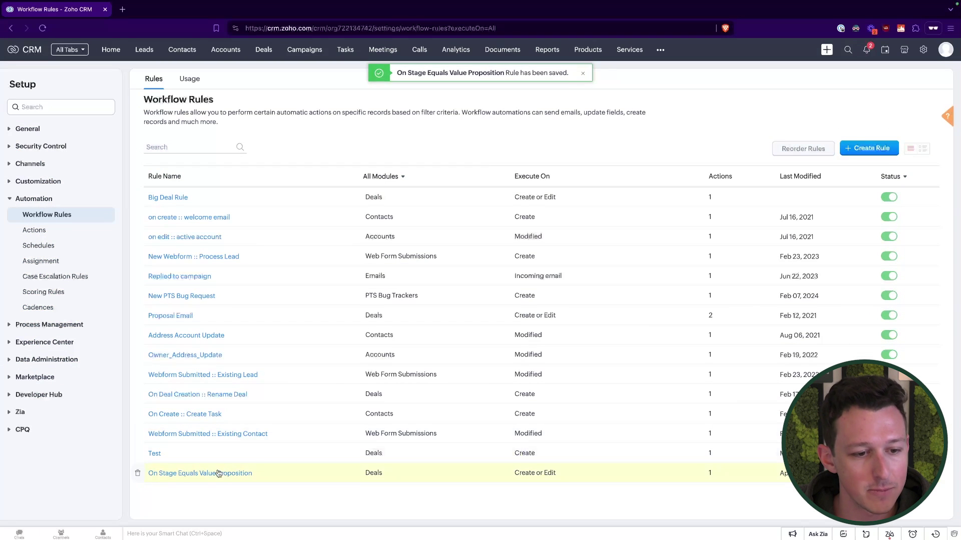
{"action": "middle_click", "coordinate": [269, 52]}
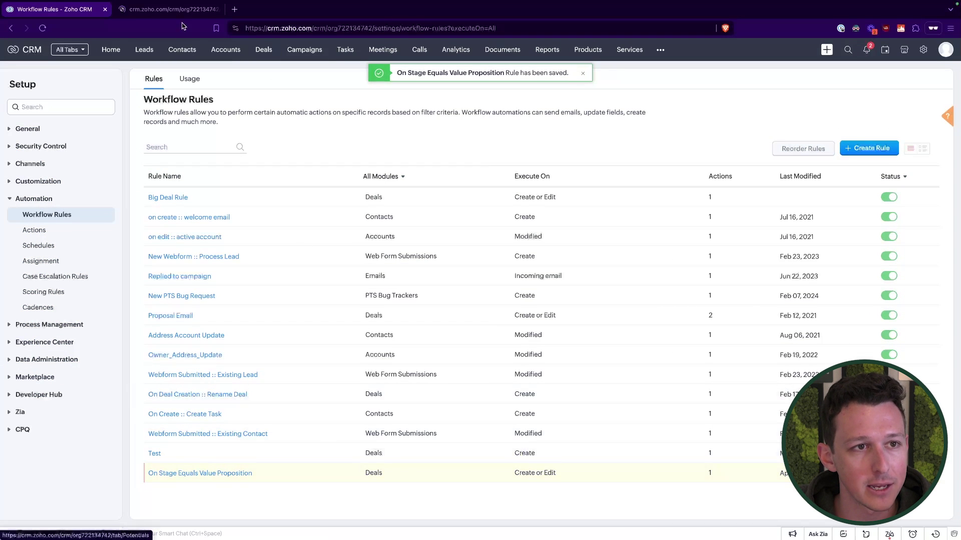
{"action": "left_click", "coordinate": [184, 11]}
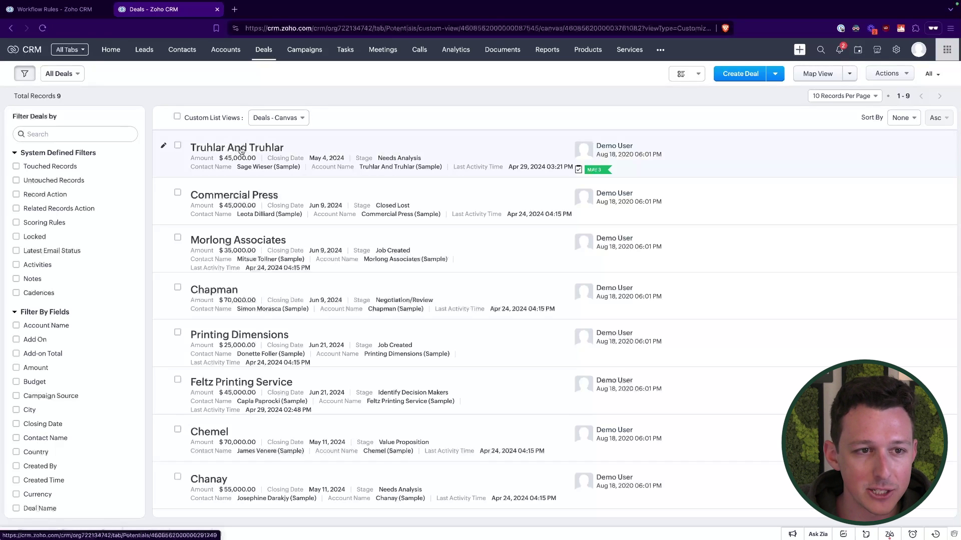
- Move the Truhlar And Truhlar deal to Value Proposition and view its timeline
{"action": "left_click", "coordinate": [241, 149]}
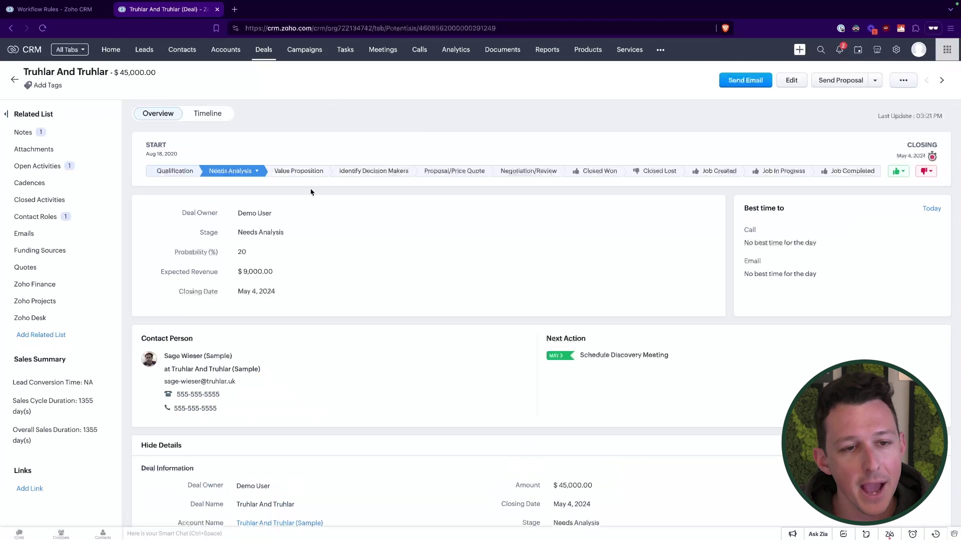
{"action": "left_click", "coordinate": [307, 174]}
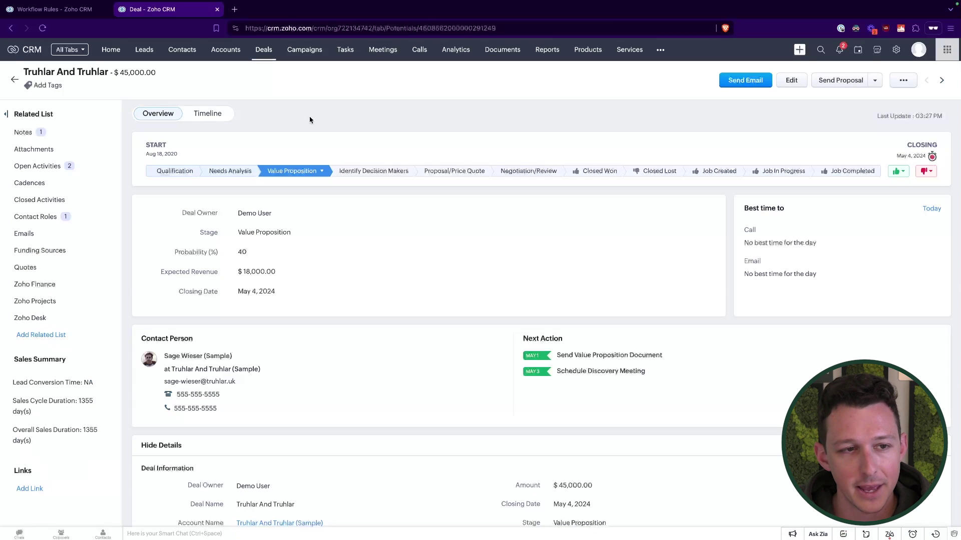
{"action": "left_click_drag", "start_coordinate": [680, 359], "coordinate": [558, 357]}
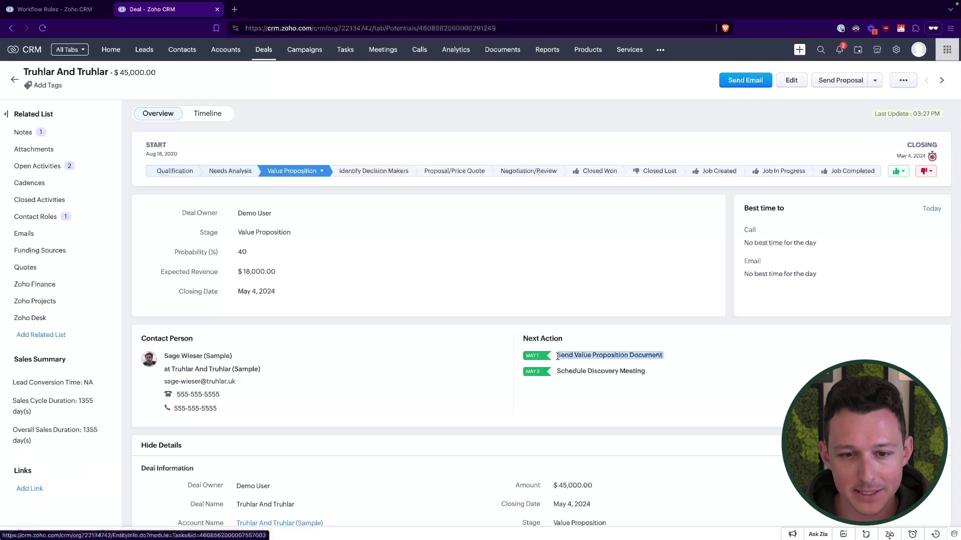
{"action": "left_click", "coordinate": [551, 126]}
{"action": "left_click", "coordinate": [79, 168]}
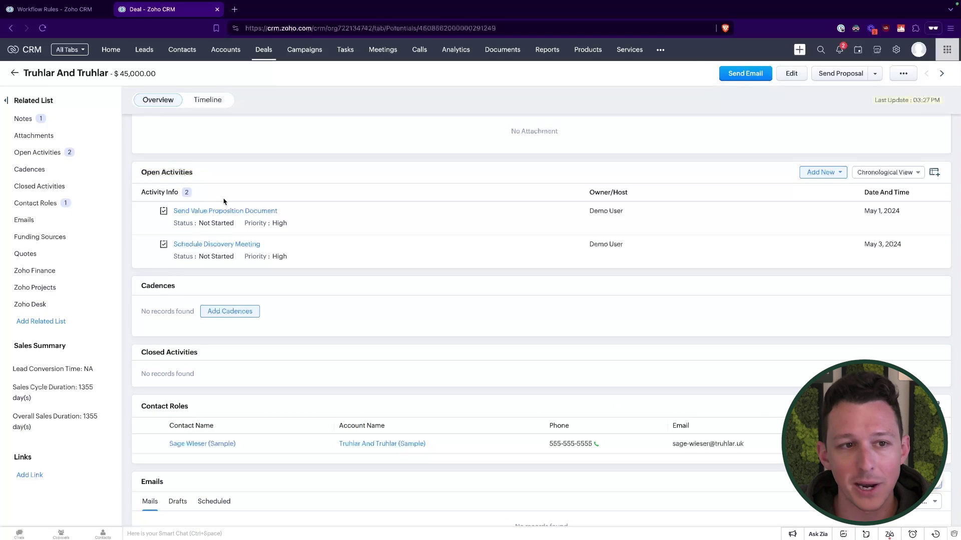
{"action": "left_click", "coordinate": [214, 100]}
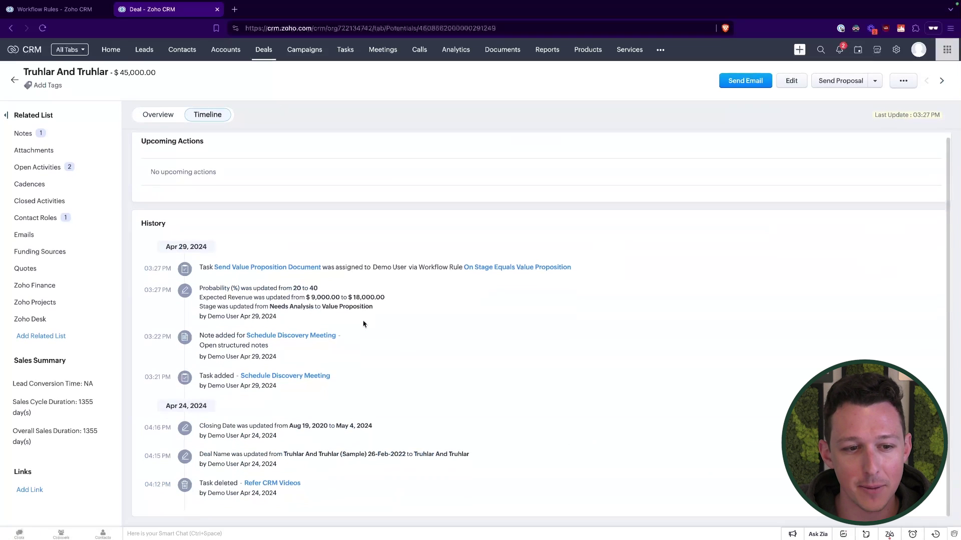
- Review the history entry showing the auto-created task, its assignee and the creating rule
{"action": "scroll", "coordinate": [340, 250], "scroll_direction": "down", "scroll_amount": 1}
{"action": "left_click_drag", "start_coordinate": [325, 254], "coordinate": [214, 255]}
{"action": "left_click", "coordinate": [397, 257]}
{"action": "left_click_drag", "start_coordinate": [373, 256], "coordinate": [395, 256]}
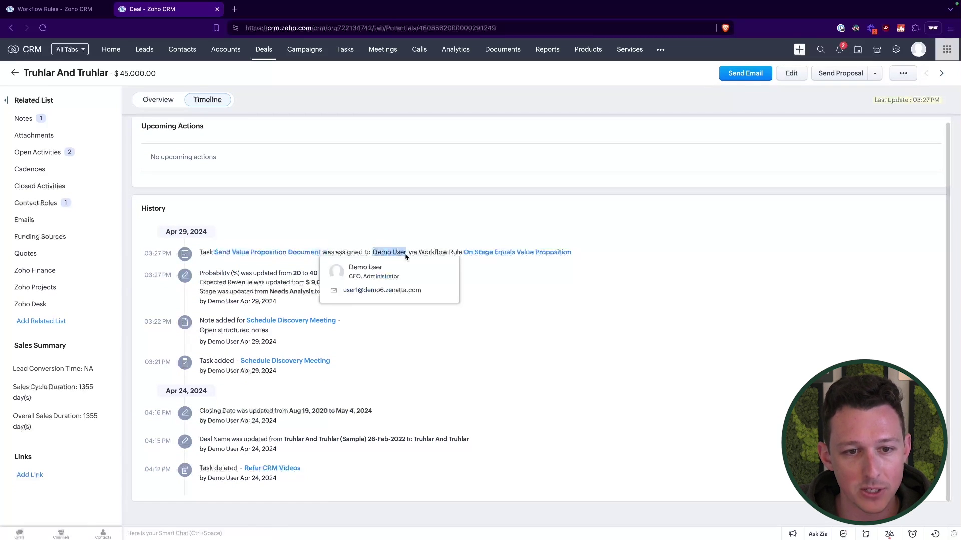
{"action": "left_click", "coordinate": [430, 252]}
{"action": "left_click_drag", "start_coordinate": [456, 253], "coordinate": [575, 255]}
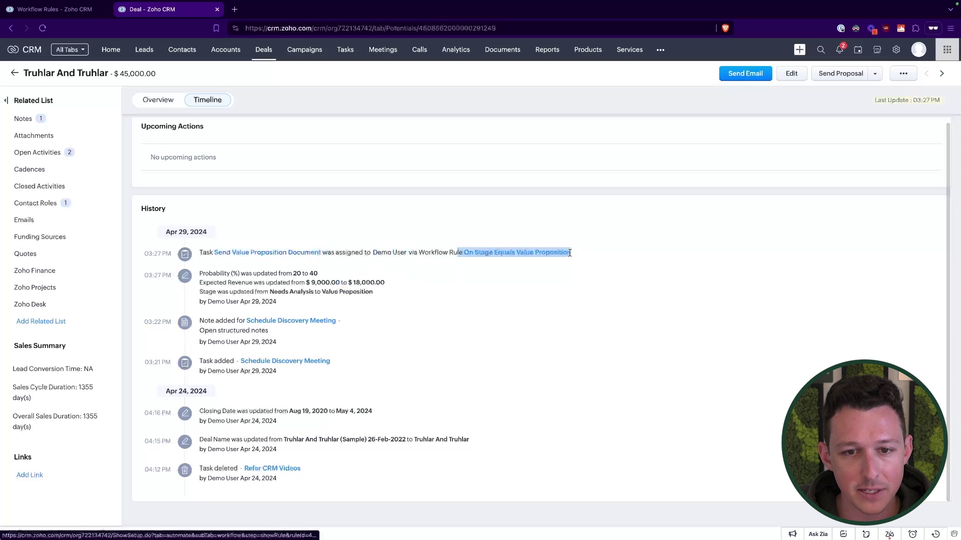
{"action": "left_click", "coordinate": [562, 194]}
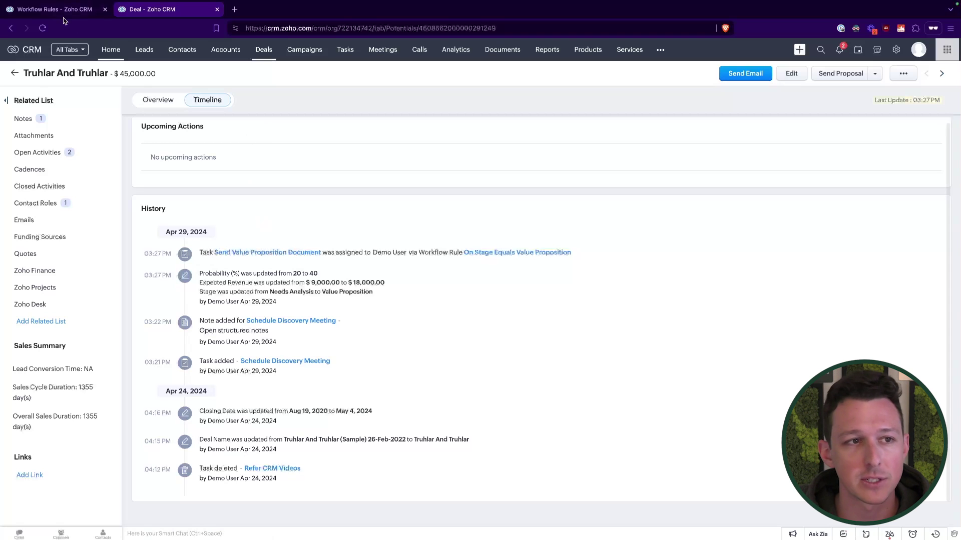
- Check the task under the deal's Open Activities, then return to the Workflow Rules list
{"action": "left_click", "coordinate": [50, 9]}
{"action": "left_click", "coordinate": [150, 9]}
{"action": "left_click", "coordinate": [157, 99]}
{"action": "left_click", "coordinate": [60, 170]}
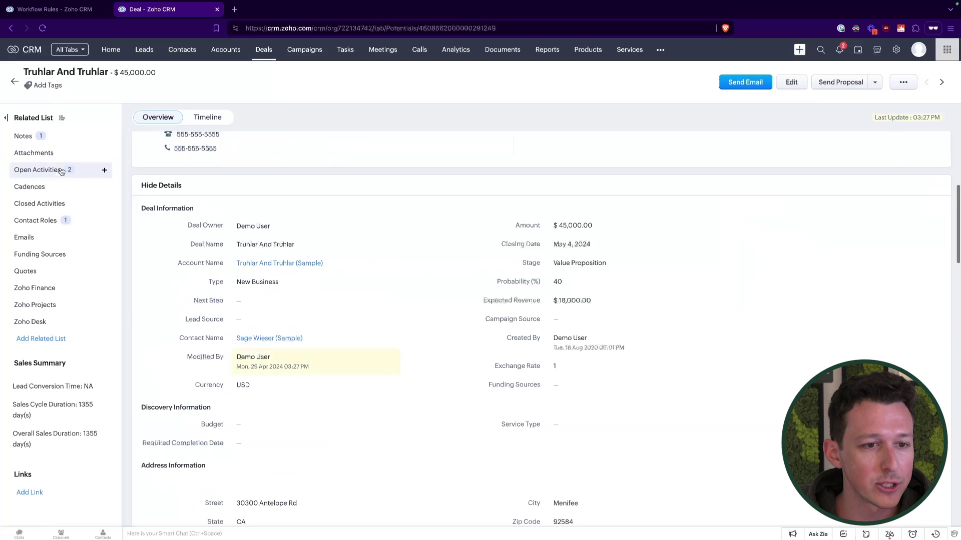
{"action": "left_click_drag", "start_coordinate": [301, 212], "coordinate": [175, 210]}
{"action": "key", "text": "ctrl+c"}
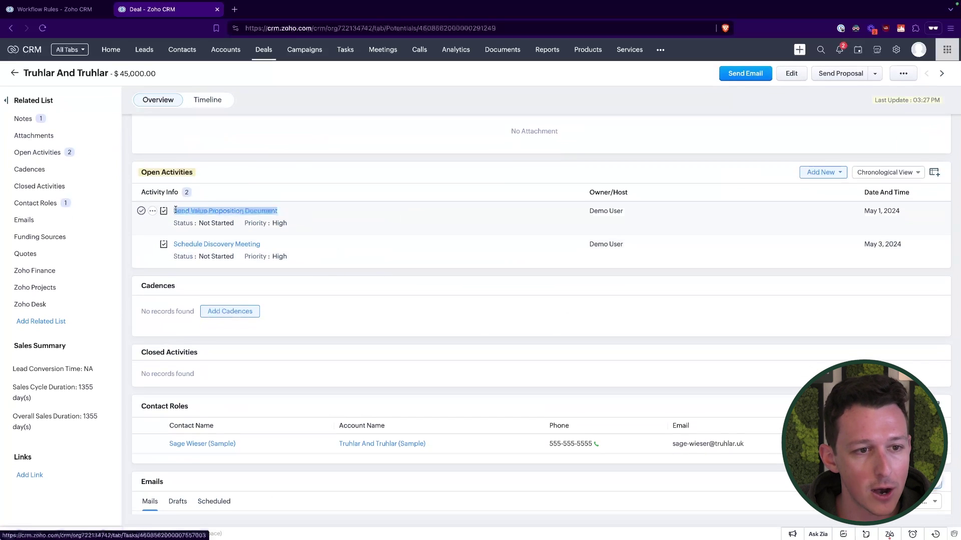
{"action": "left_click", "coordinate": [88, 9]}
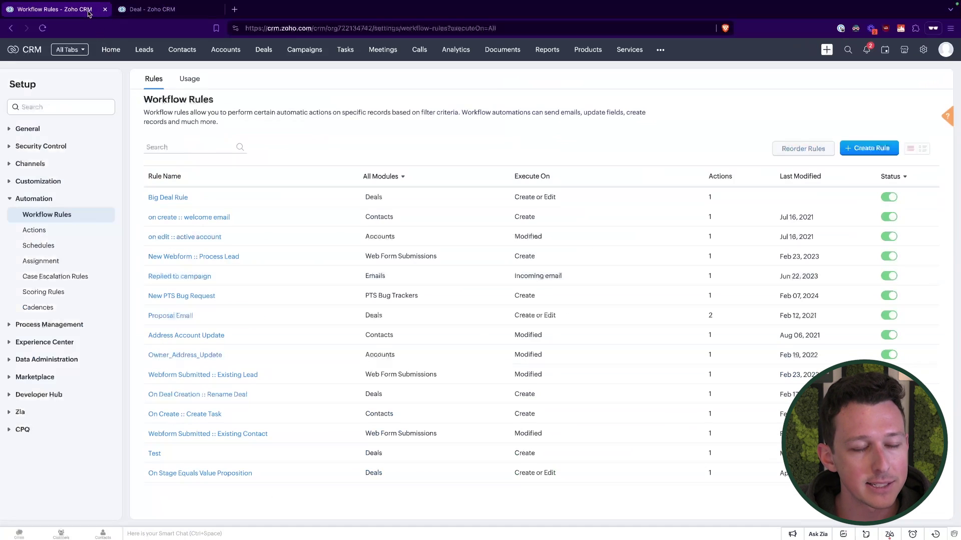
{"action": "left_click", "coordinate": [190, 10]}
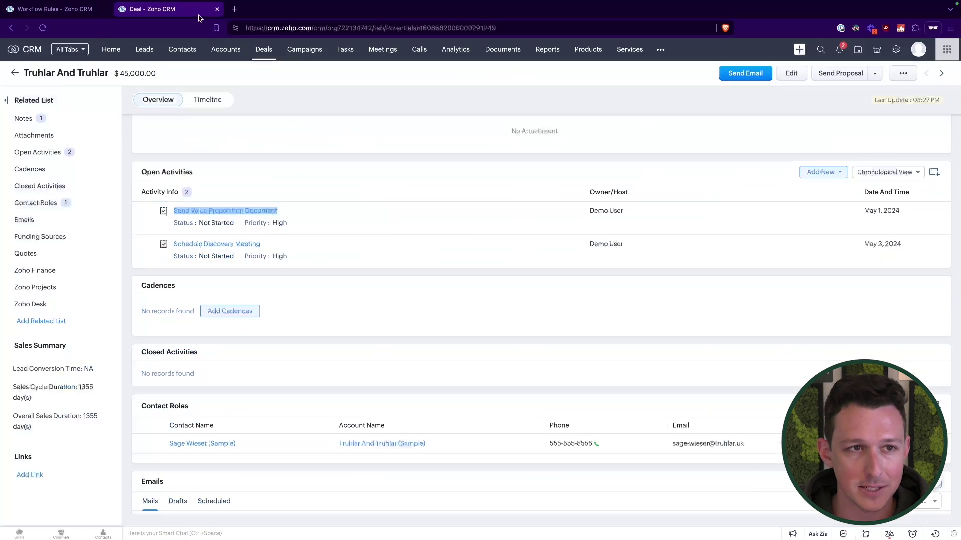
{"action": "left_click", "coordinate": [295, 151]}
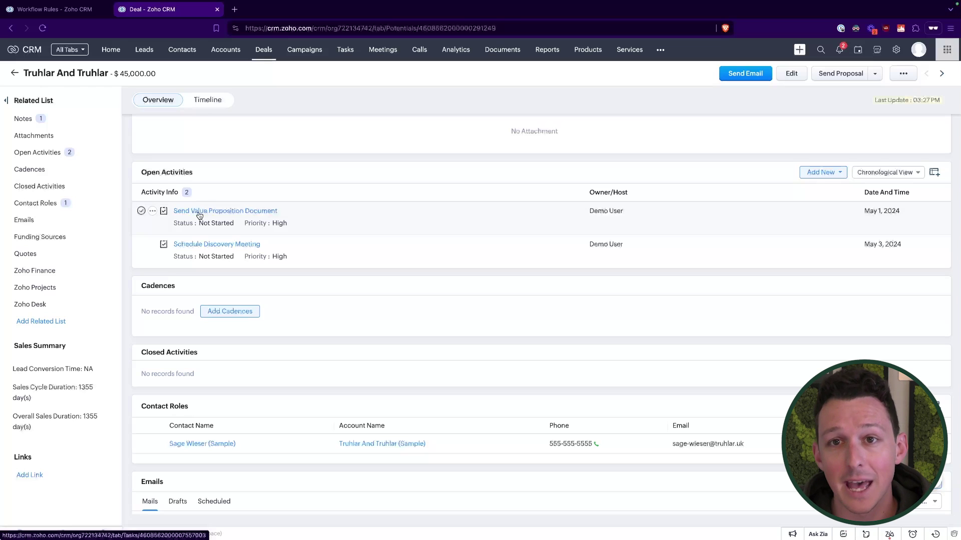
{"action": "left_click", "coordinate": [81, 10]}
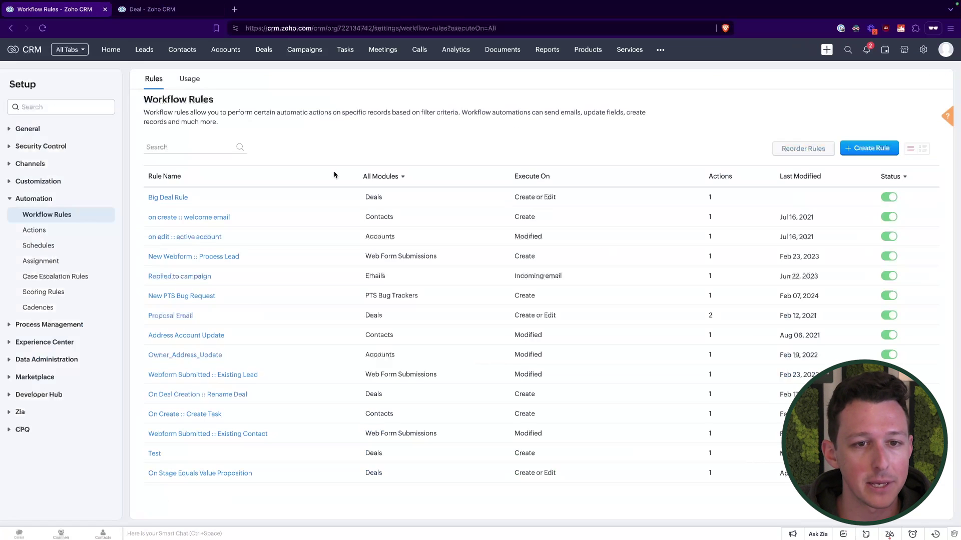
- Create a Tasks workflow rule named 'Follow Up on Value Proposition Document'
{"action": "left_click", "coordinate": [865, 149]}
{"action": "left_click", "coordinate": [532, 89]}
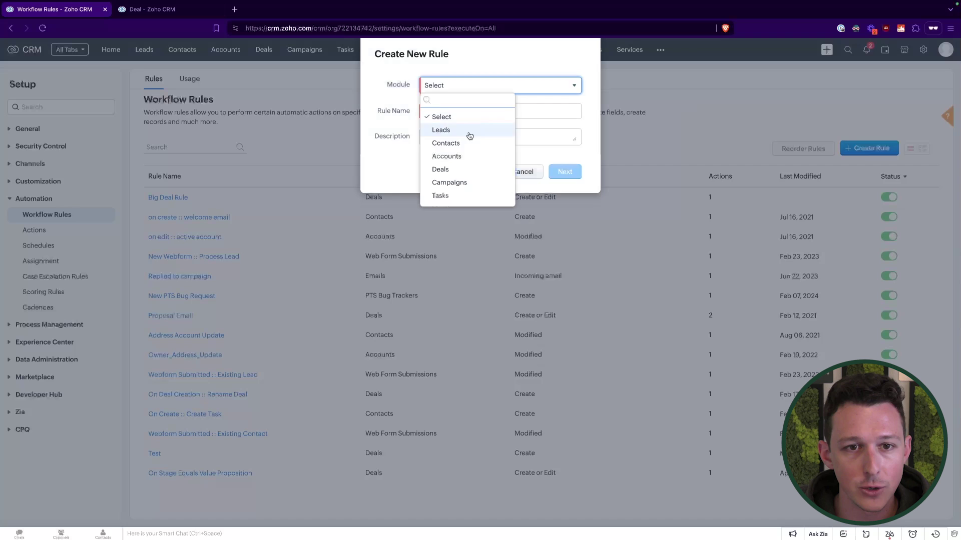
{"action": "left_click", "coordinate": [457, 195]}
{"action": "left_click", "coordinate": [454, 108]}
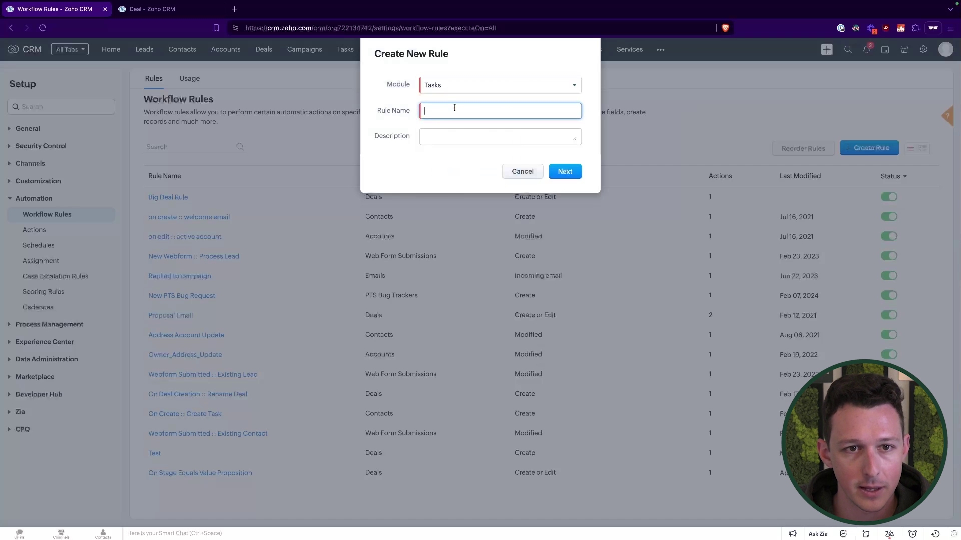
{"action": "type", "text": "Follow Up "}
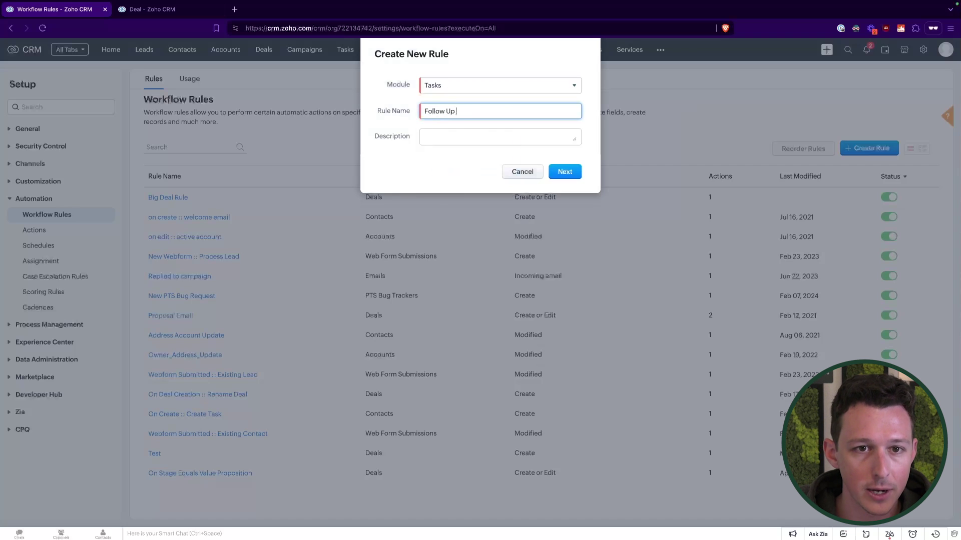
{"action": "type", "text": "on Value Proposition Document"}
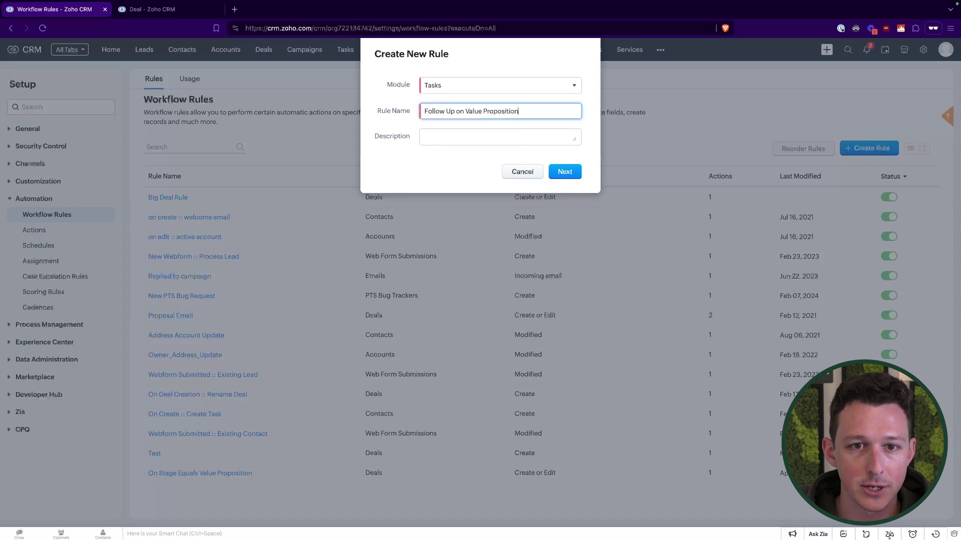
{"action": "left_click", "coordinate": [560, 171]}
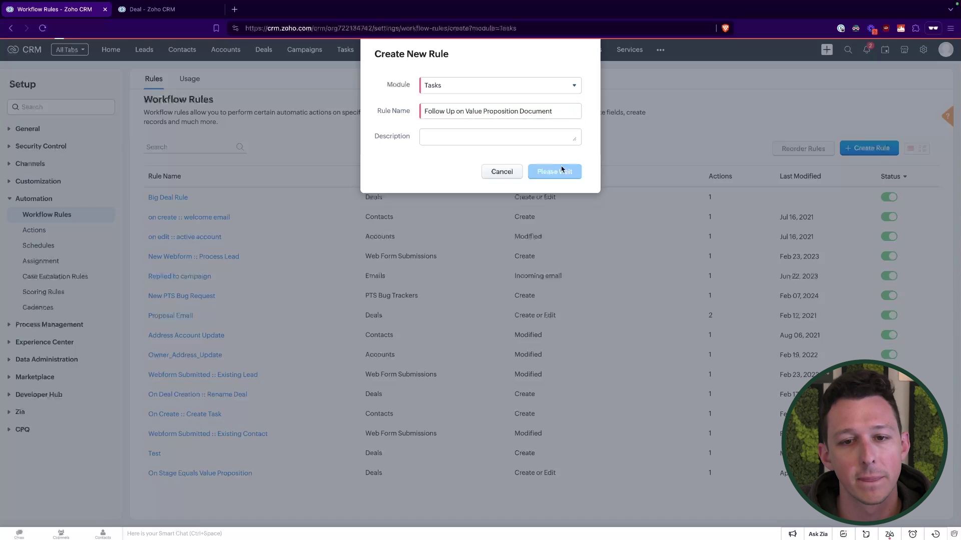
- Trigger the rule on the Create or Edit record action
{"action": "left_click", "coordinate": [169, 171]}
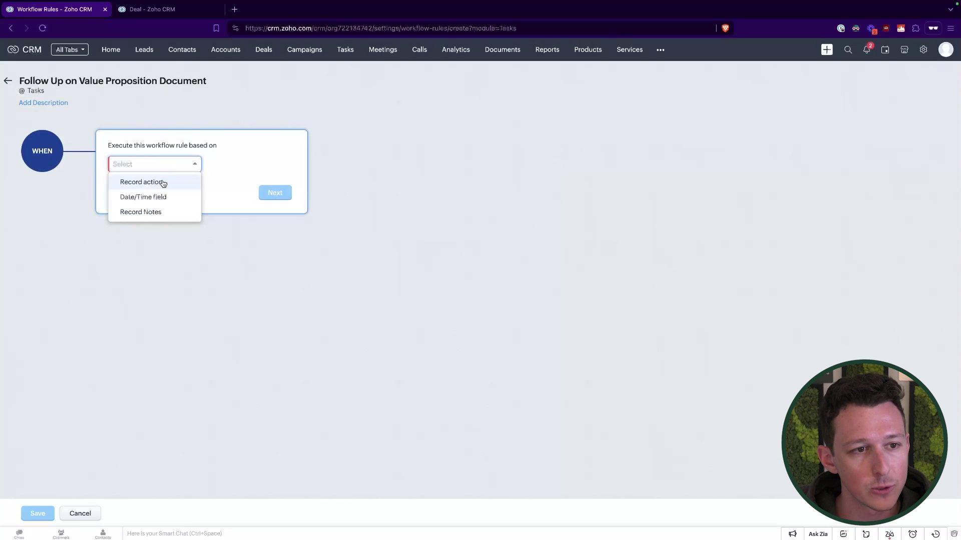
{"action": "left_click", "coordinate": [163, 182]}
{"action": "left_click", "coordinate": [160, 190]}
{"action": "left_click", "coordinate": [175, 218]}
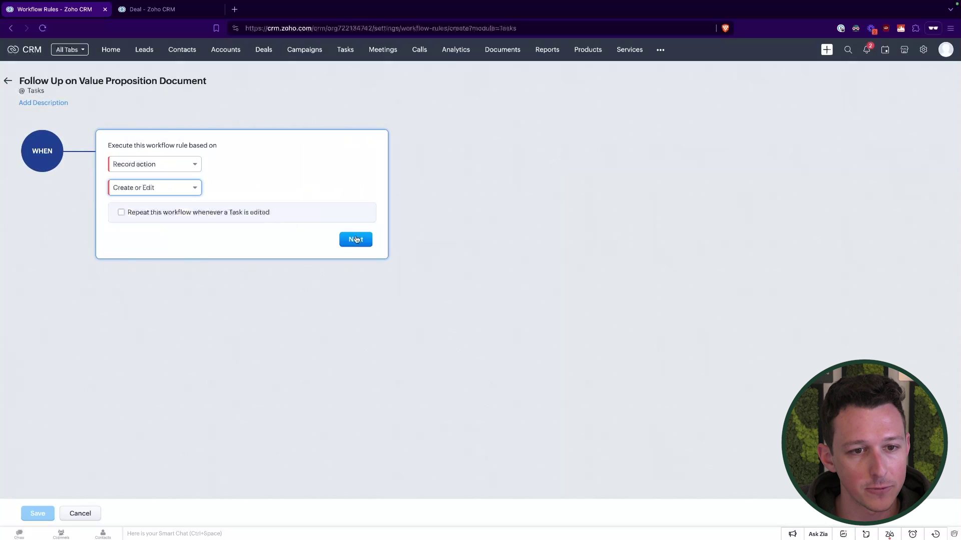
{"action": "left_click", "coordinate": [356, 239]}
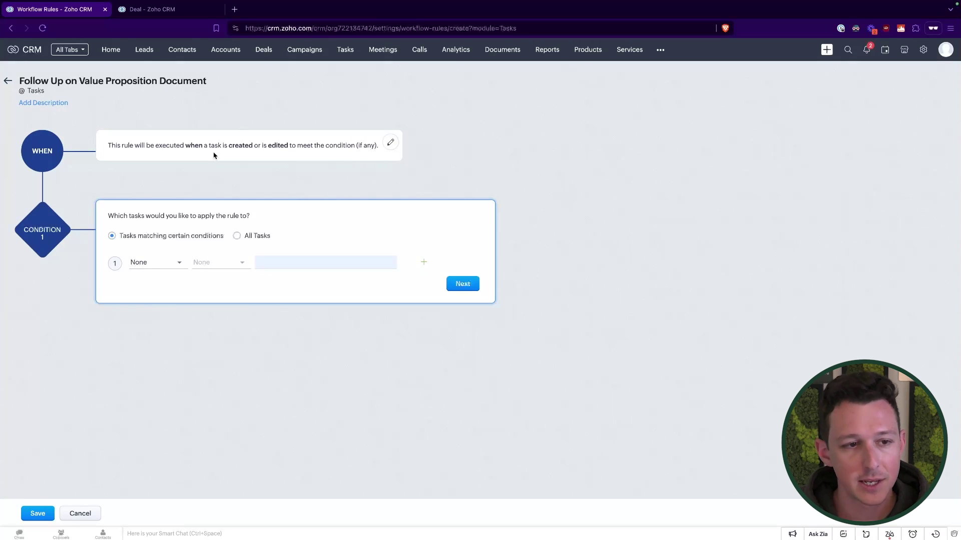
- Add the condition Subject is 'Send Value Proposition Document'
{"action": "left_click", "coordinate": [162, 262]}
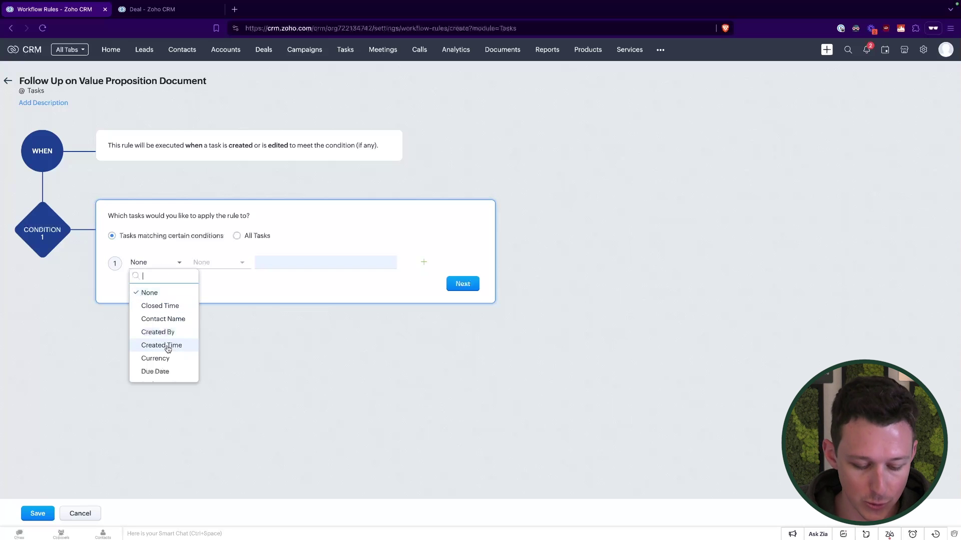
{"action": "type", "text": "sub"}
{"action": "left_click", "coordinate": [155, 293]}
{"action": "left_click", "coordinate": [215, 263]}
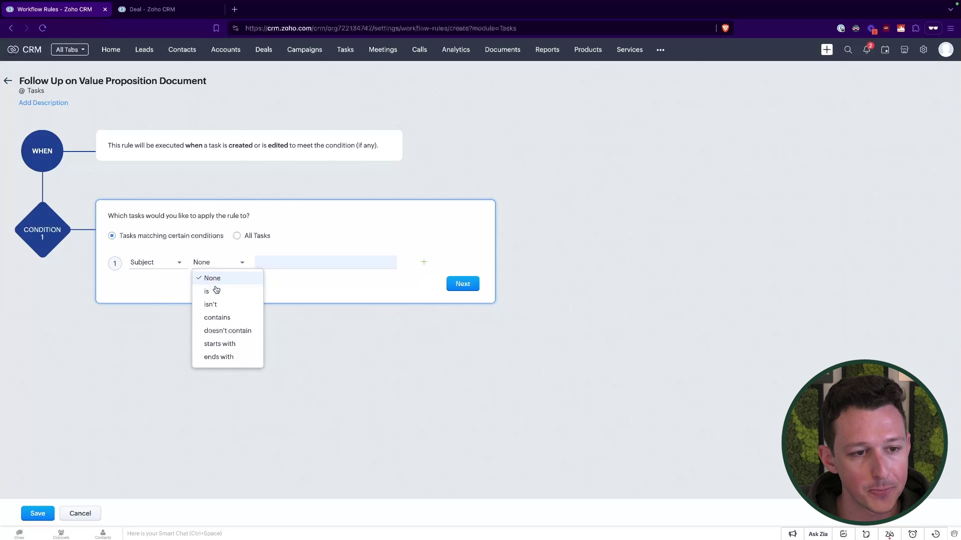
{"action": "left_click", "coordinate": [212, 289]}
{"action": "left_click", "coordinate": [266, 260]}
{"action": "key", "text": "ctrl+v"}
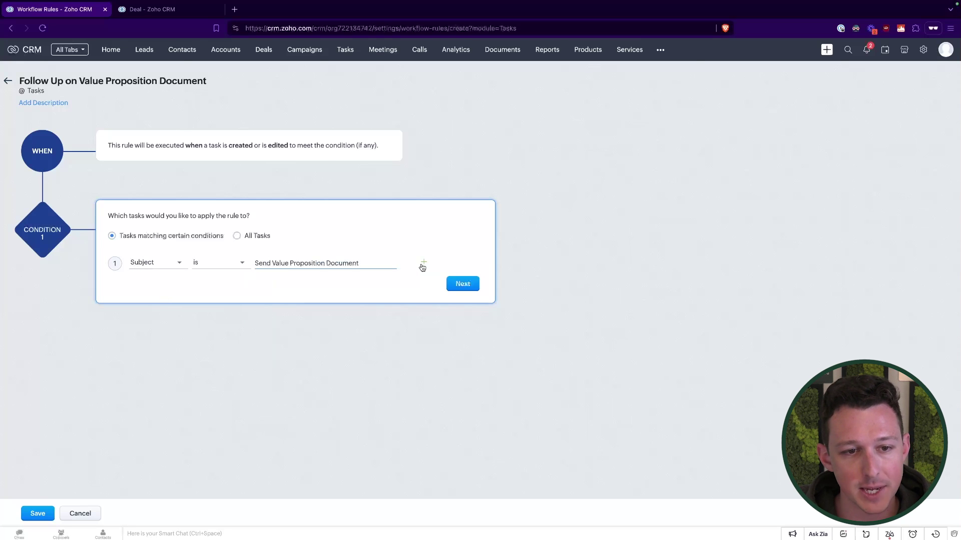
- Add a second condition Status is Completed and continue to actions
{"action": "left_click", "coordinate": [423, 262]}
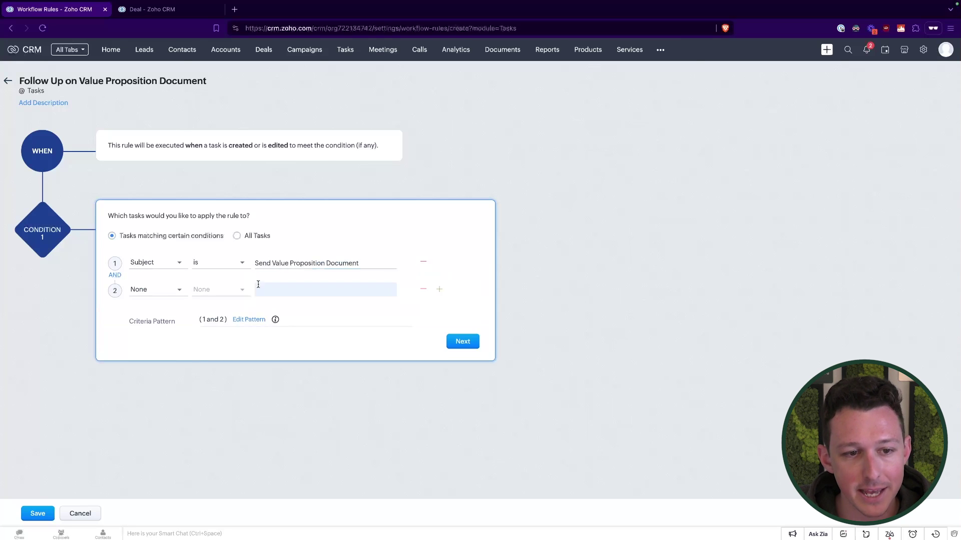
{"action": "left_click", "coordinate": [176, 289]}
{"action": "type", "text": "sta"}
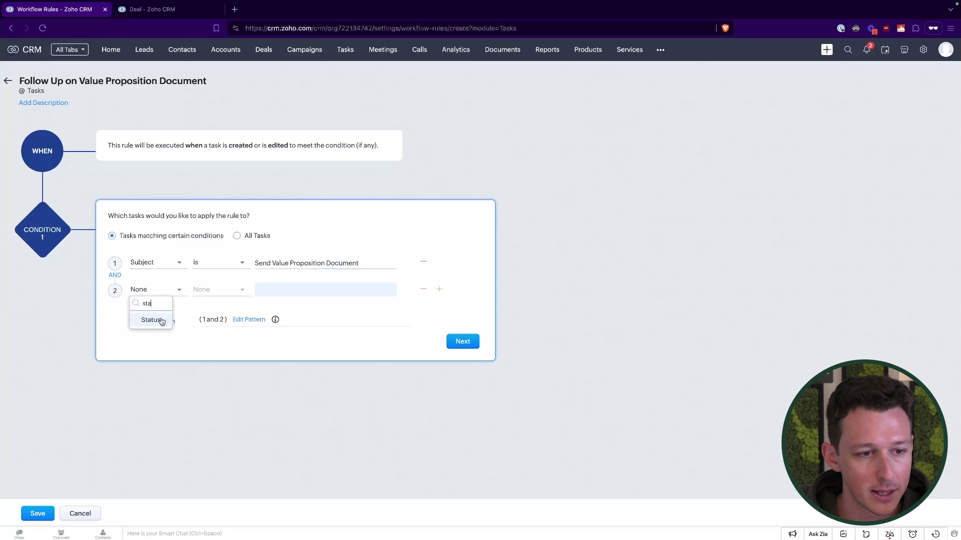
{"action": "left_click", "coordinate": [150, 320]}
{"action": "left_click", "coordinate": [208, 290]}
{"action": "left_click", "coordinate": [216, 317]}
{"action": "left_click", "coordinate": [282, 289]}
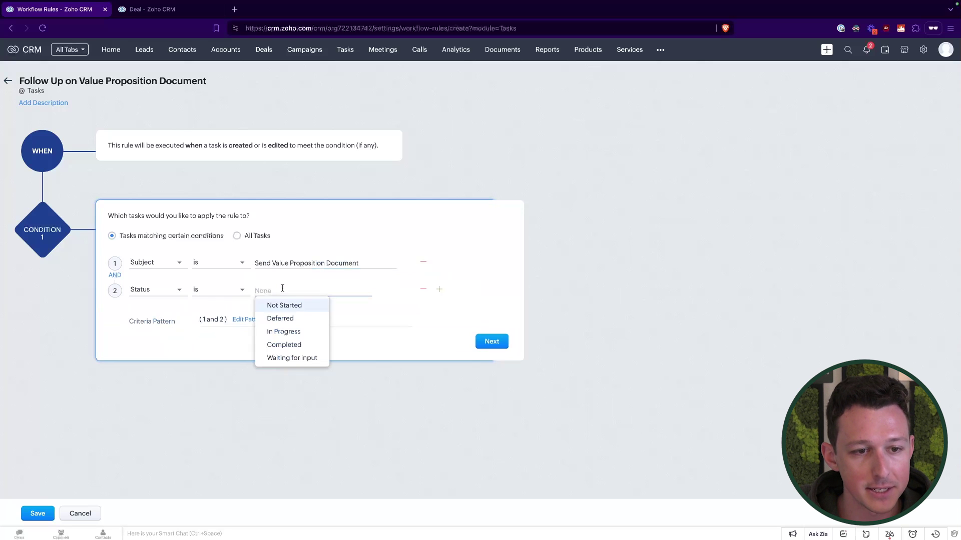
{"action": "left_click", "coordinate": [283, 345]}
{"action": "left_click", "coordinate": [491, 341]}
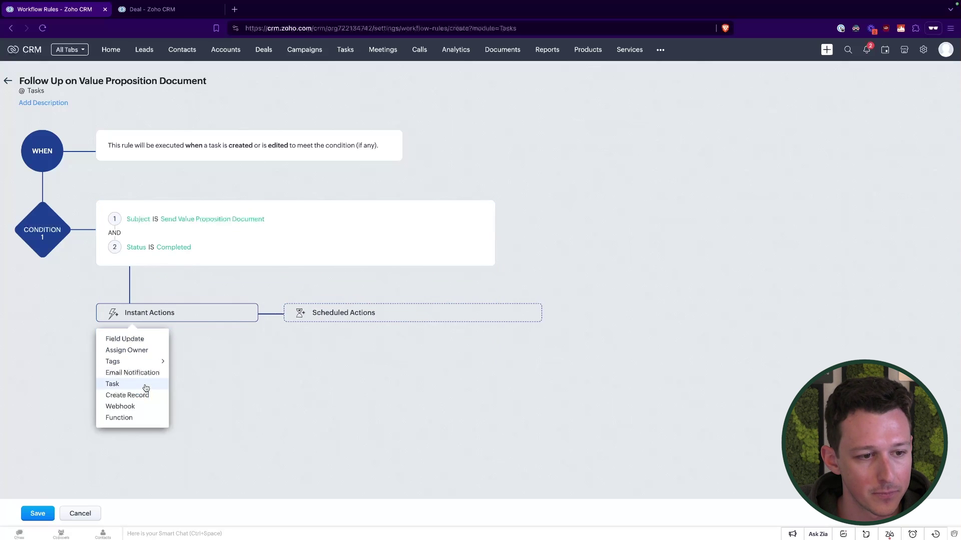
- Add instant task 'Follow up on Value Proposition Document', due Trigger Date plus 7 days, and save the rule
{"action": "left_click", "coordinate": [147, 385]}
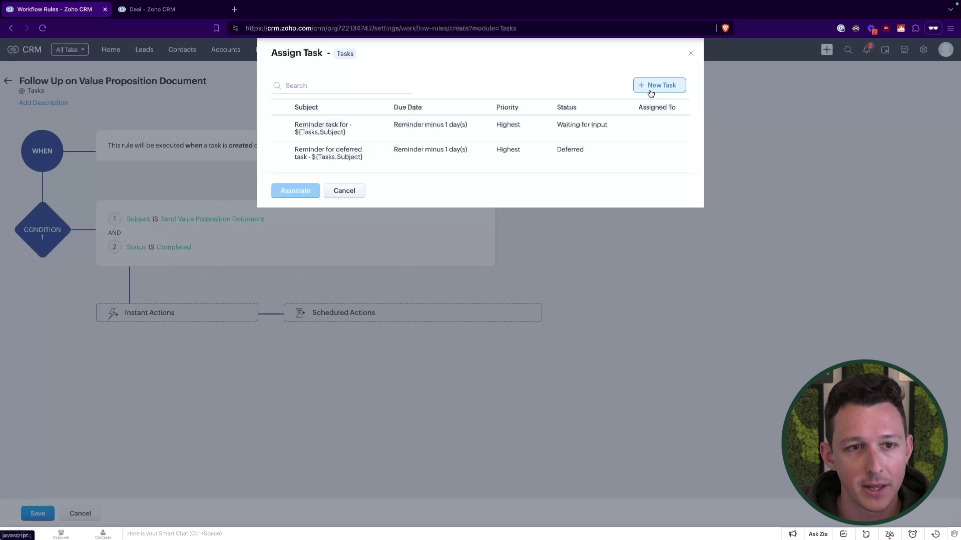
{"action": "left_click", "coordinate": [650, 86]}
{"action": "left_click", "coordinate": [564, 75]}
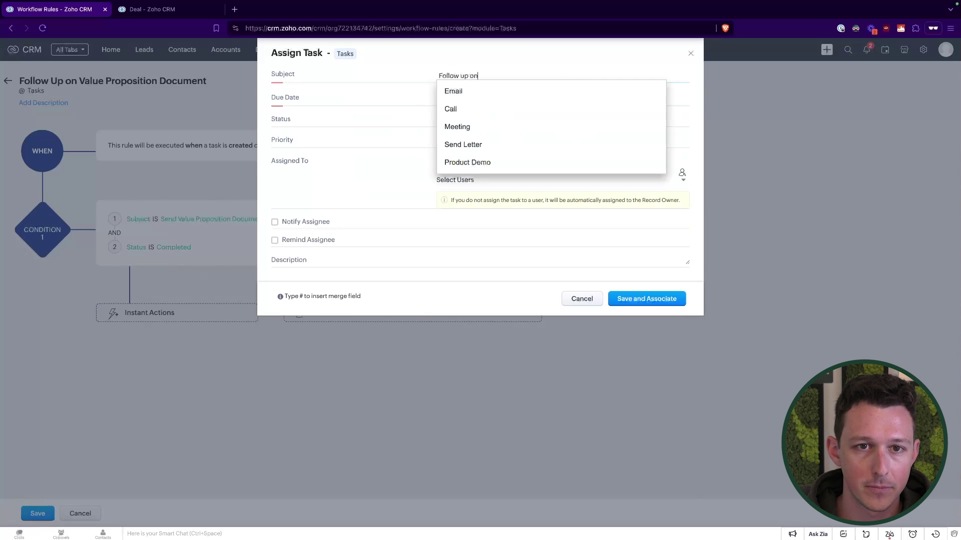
{"action": "type", "text": "Follow up on Value Propsition"}
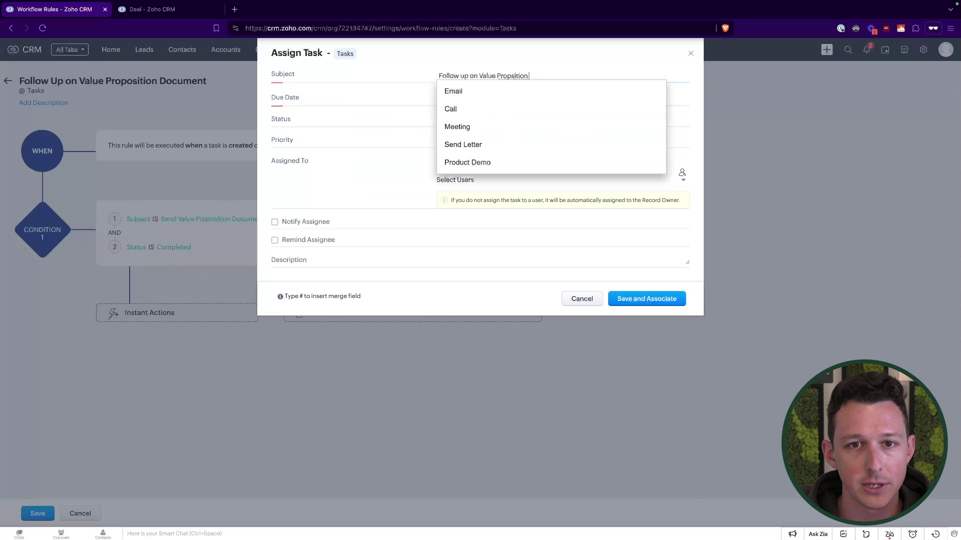
{"action": "key", "text": "BackSpace"}
{"action": "key", "text": "BackSpace"}
{"action": "key", "text": "BackSpace"}
{"action": "key", "text": "BackSpace"}
{"action": "key", "text": "BackSpace"}
{"action": "key", "text": "BackSpace"}
{"action": "type", "text": "osition Document"}
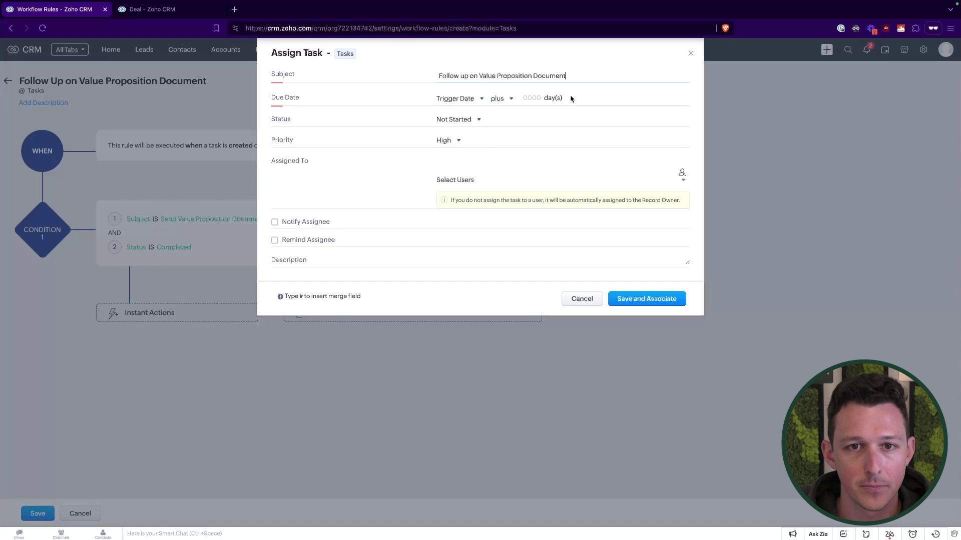
{"action": "left_click", "coordinate": [630, 297]}
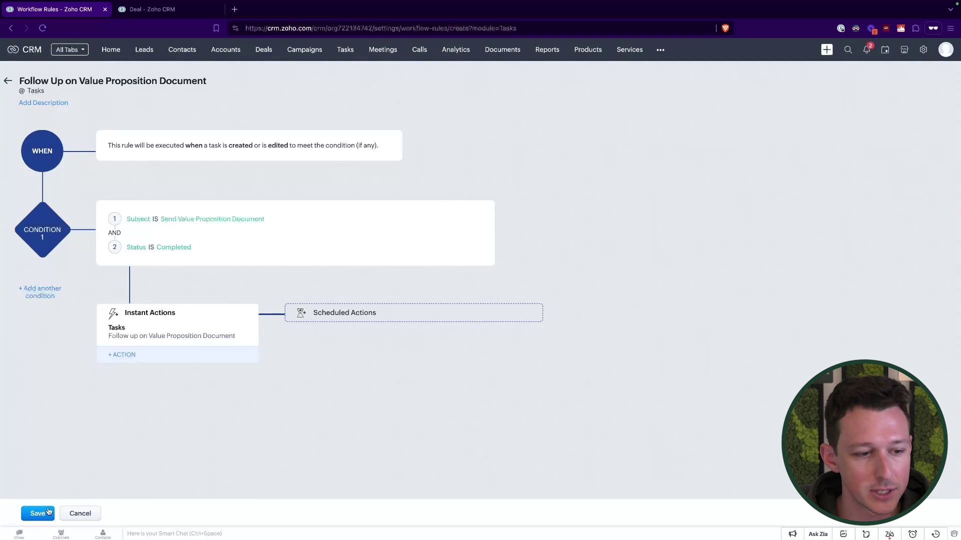
{"action": "left_click", "coordinate": [38, 513]}
{"action": "key", "text": "ctrl+Tab"}
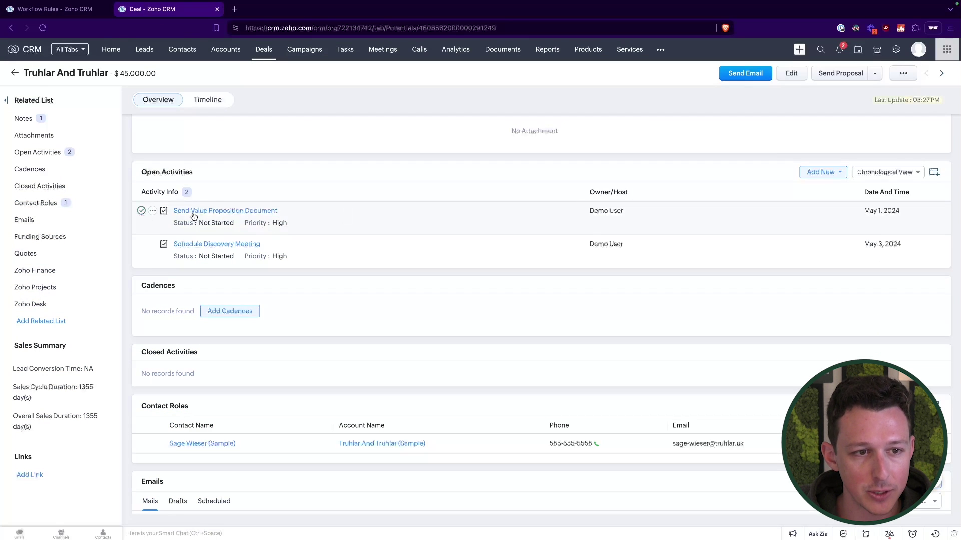
- Mark Send Value Proposition Document as completed and open the generated Follow up task
{"action": "left_click", "coordinate": [141, 212]}
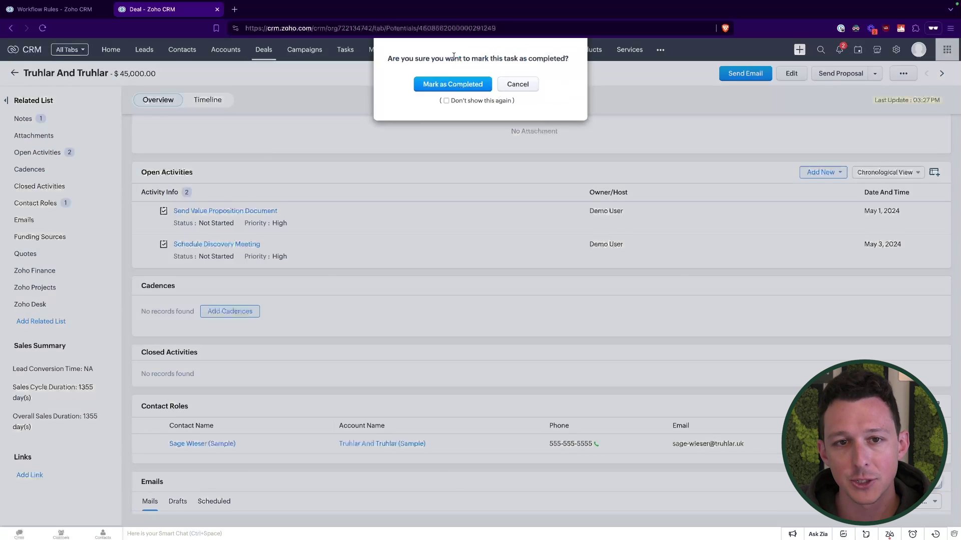
{"action": "left_click", "coordinate": [440, 86]}
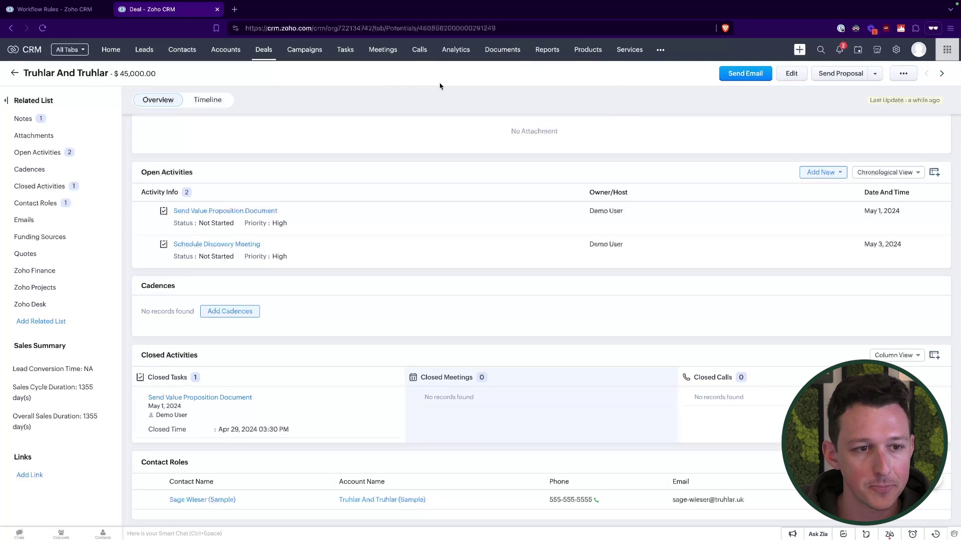
{"action": "left_click_drag", "start_coordinate": [322, 246], "coordinate": [156, 247]}
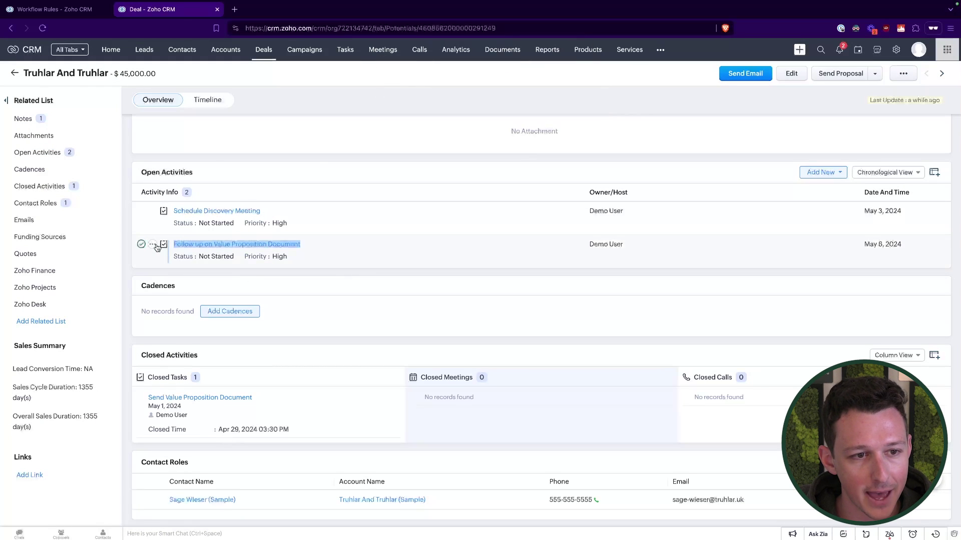
{"action": "left_click", "coordinate": [322, 156]}
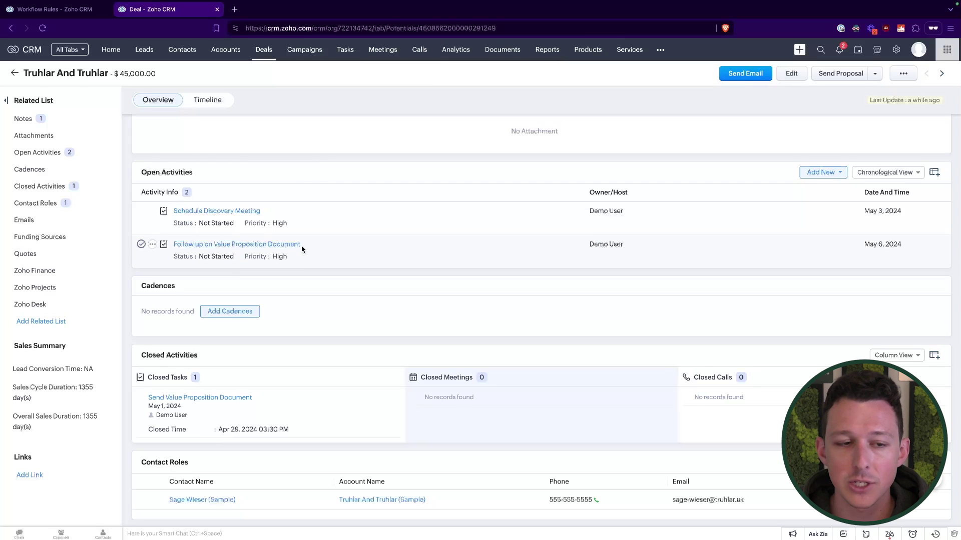
{"action": "left_click", "coordinate": [277, 245]}
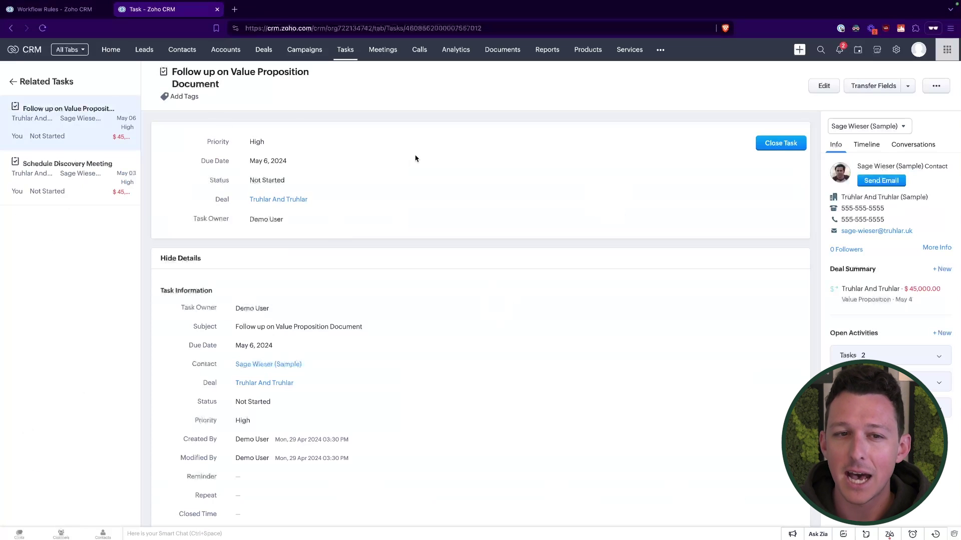
- Review the follow-up task's Task Information details, including its related deal
{"action": "scroll", "coordinate": [266, 350], "scroll_direction": "down", "scroll_amount": 3}
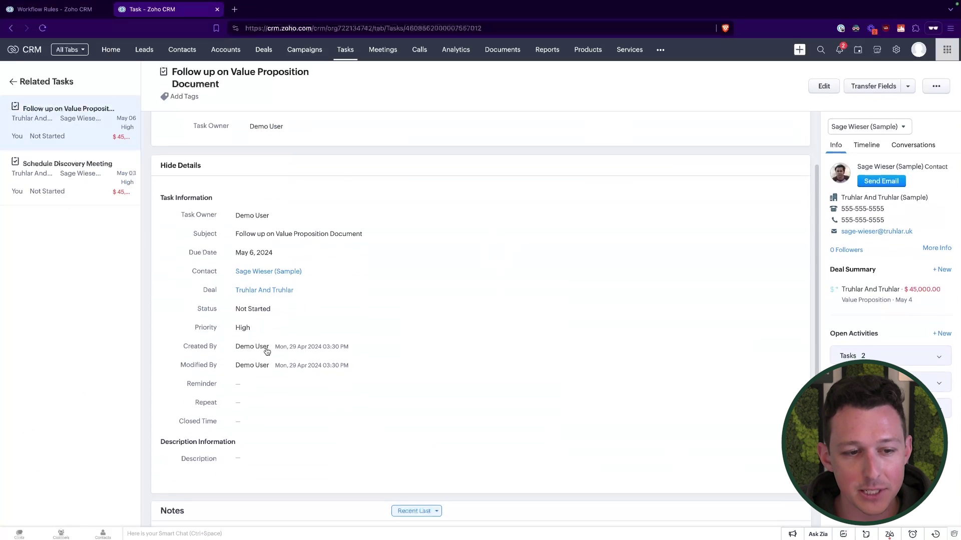
{"action": "left_click_drag", "start_coordinate": [188, 256], "coordinate": [306, 281]}
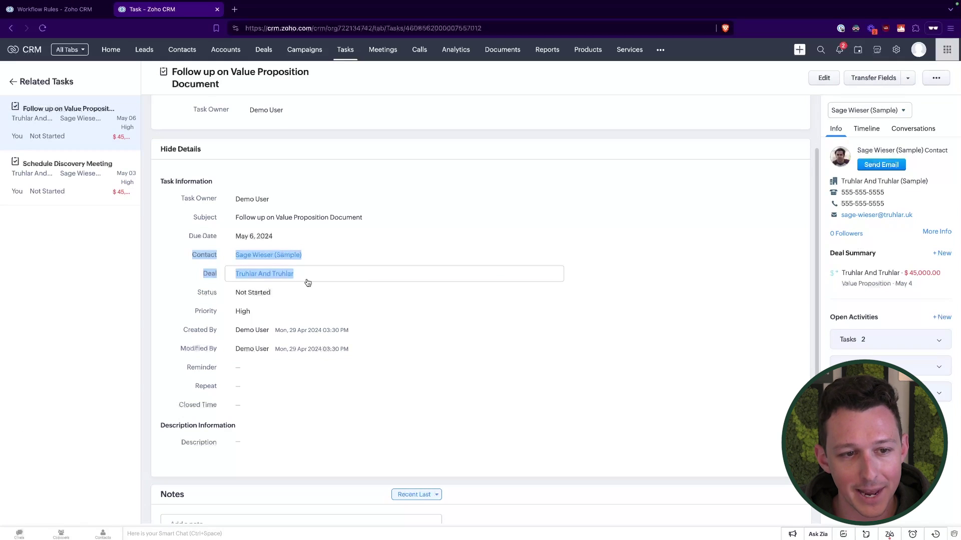
{"action": "left_click", "coordinate": [166, 280]}
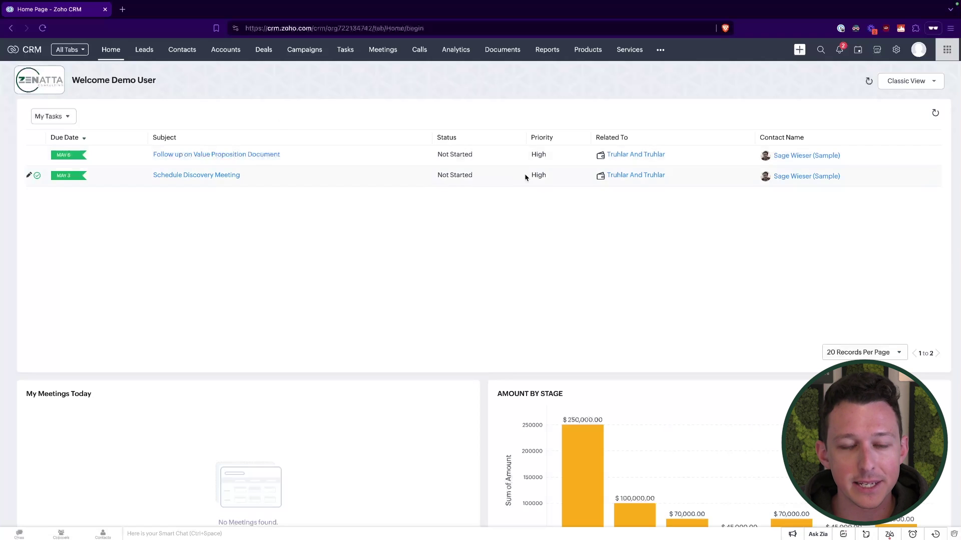
- Look over the home page layout options and the task list filter choices
{"action": "left_click", "coordinate": [894, 83]}
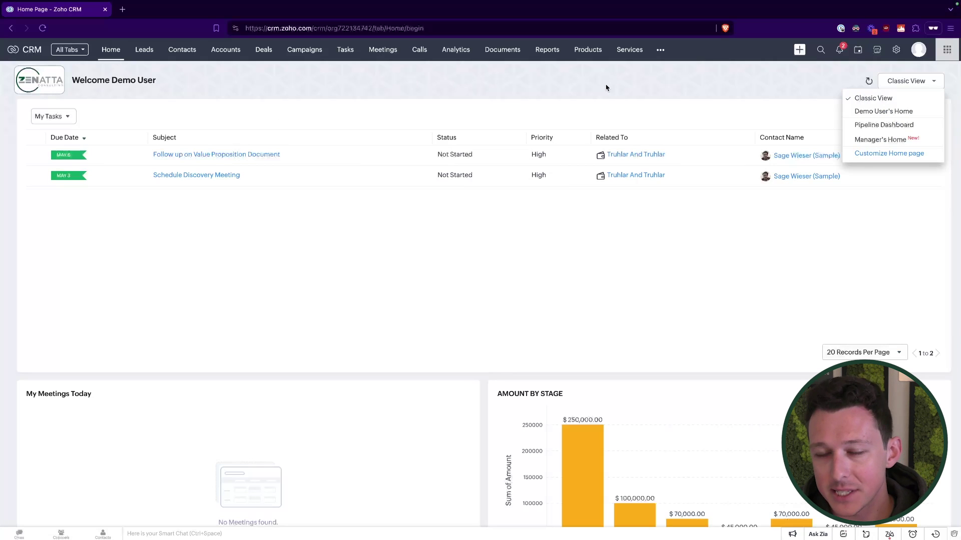
{"action": "key", "text": "Escape"}
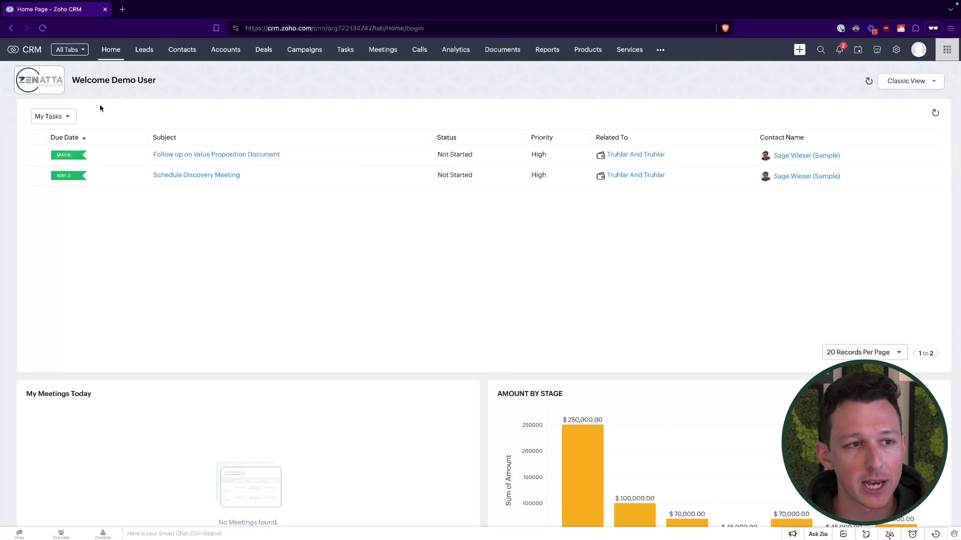
{"action": "left_click", "coordinate": [60, 118]}
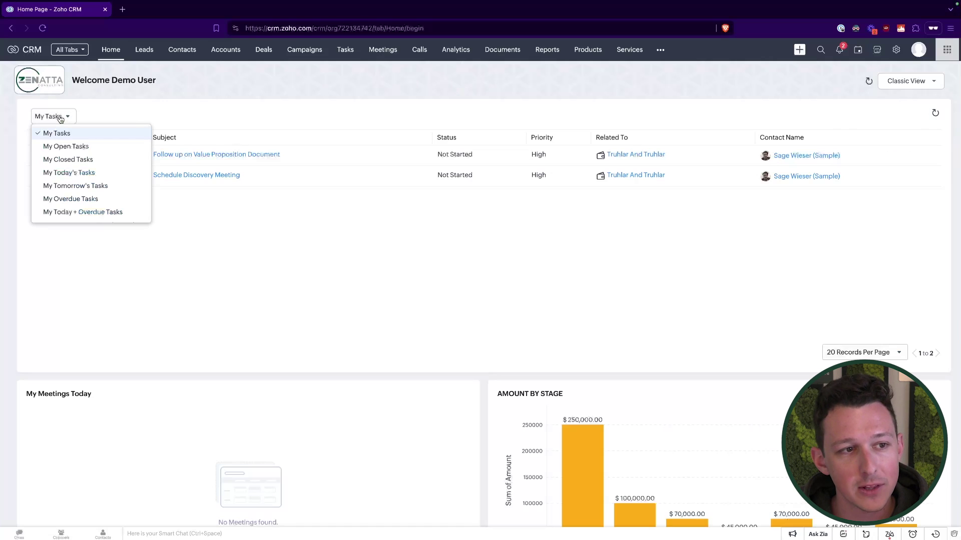
{"action": "left_click", "coordinate": [136, 122]}
{"action": "left_click", "coordinate": [69, 120]}
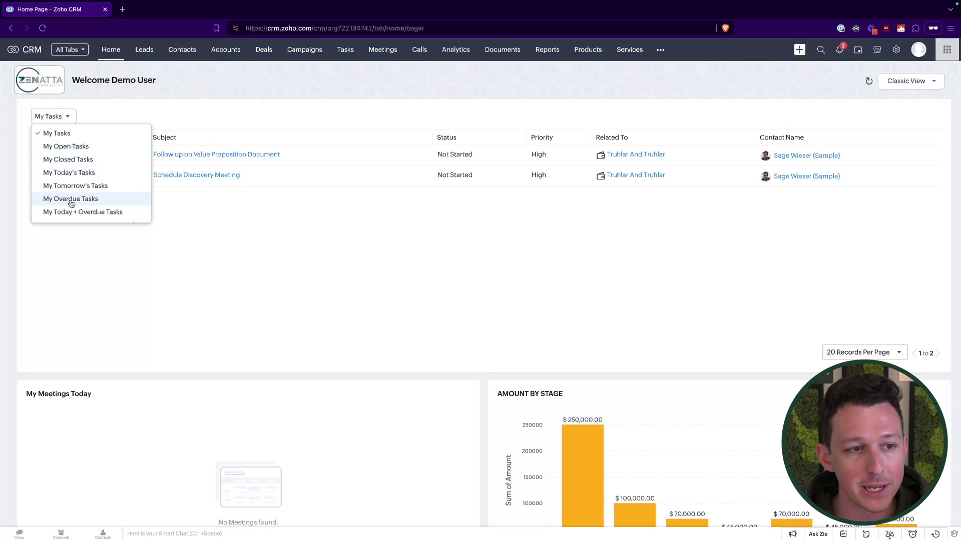
{"action": "left_click", "coordinate": [224, 108]}
- Filter tasks to My Overdue Tasks, then My Tomorrow's Tasks, then My Open Tasks
{"action": "left_click", "coordinate": [50, 116]}
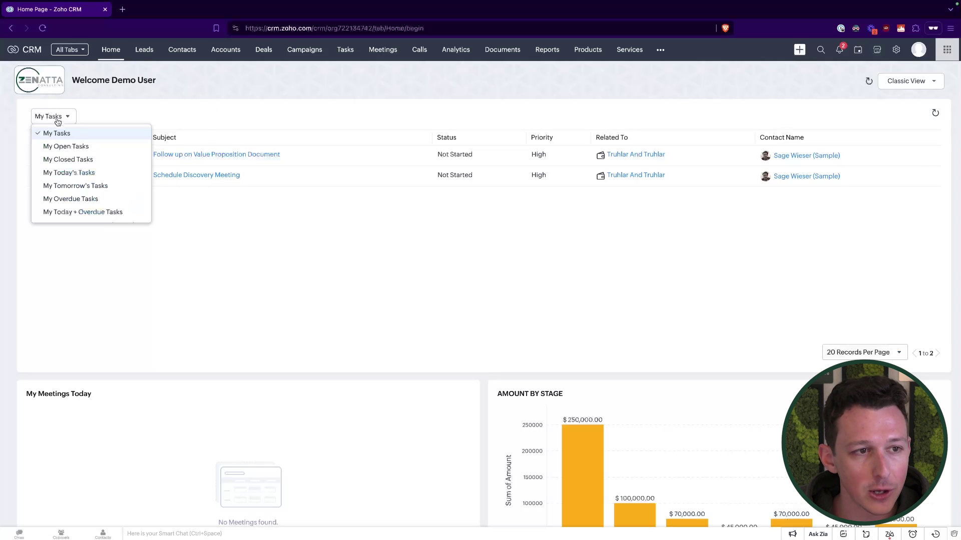
{"action": "left_click", "coordinate": [70, 199]}
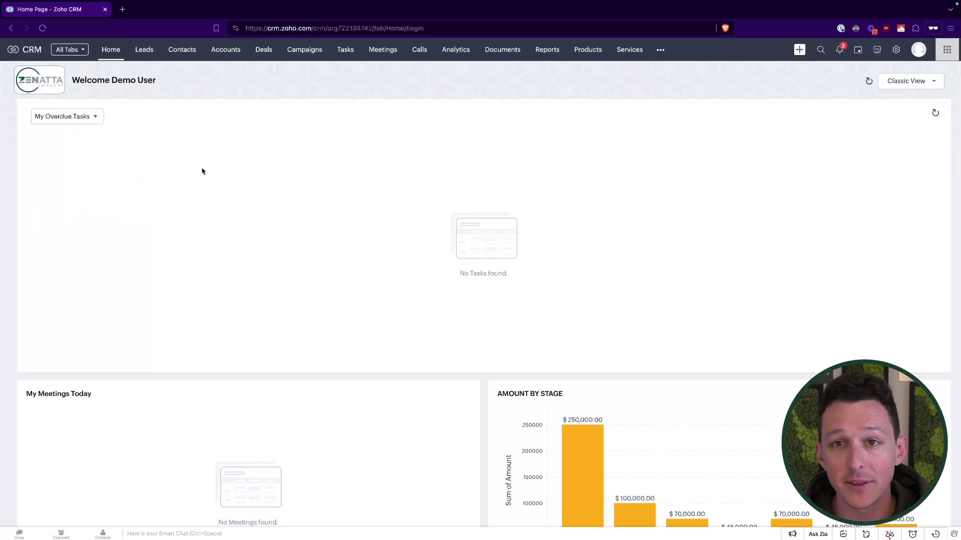
{"action": "left_click", "coordinate": [95, 120]}
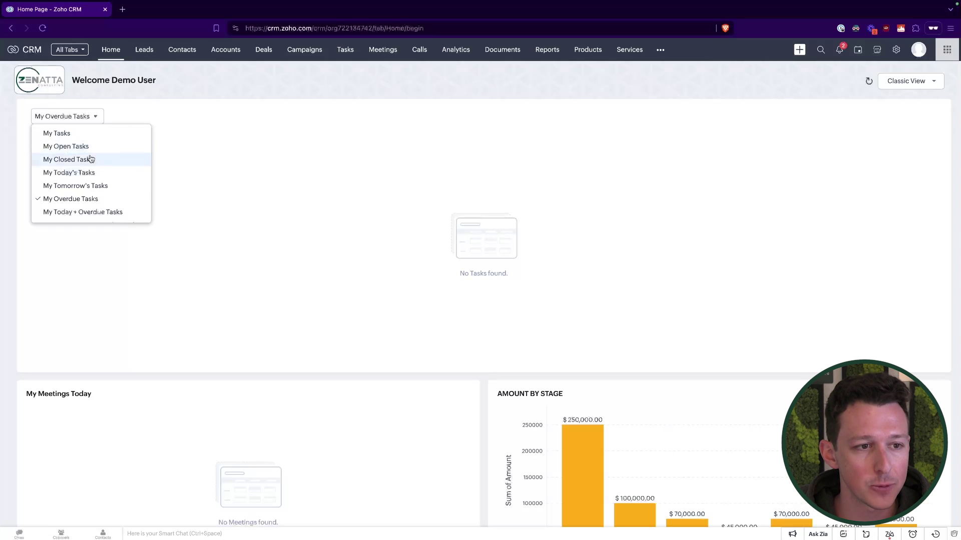
{"action": "left_click", "coordinate": [80, 185]}
{"action": "left_click", "coordinate": [88, 116]}
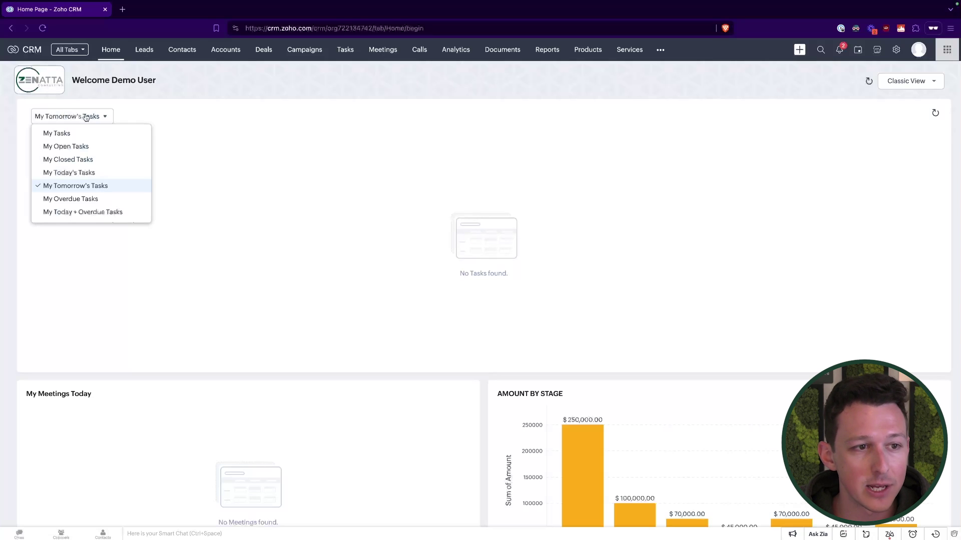
{"action": "left_click", "coordinate": [80, 146]}
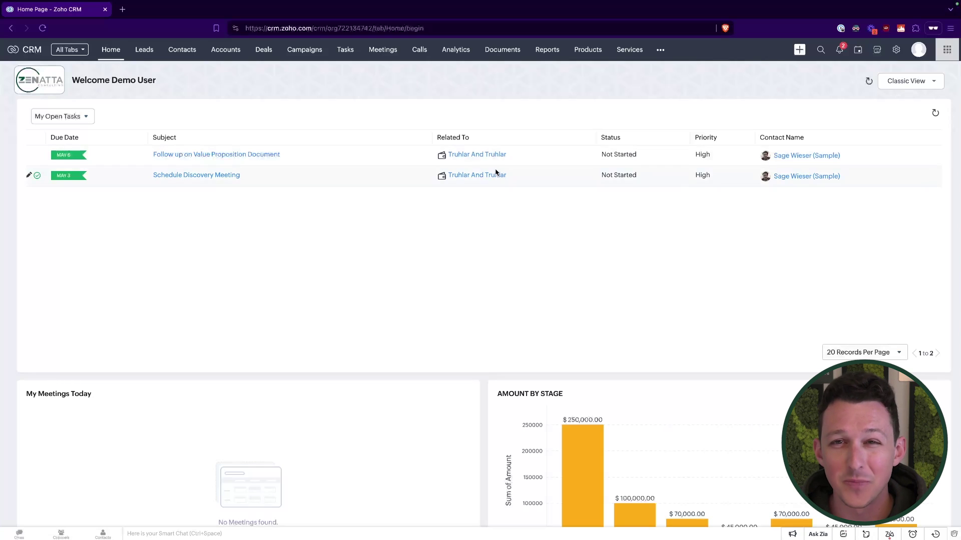
{"action": "left_click", "coordinate": [65, 117]}
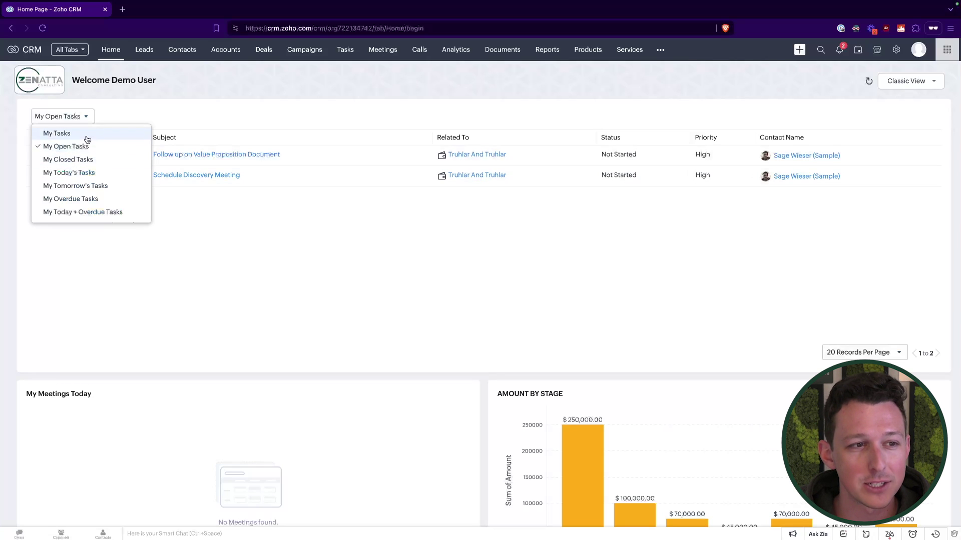
{"action": "left_click", "coordinate": [306, 113]}
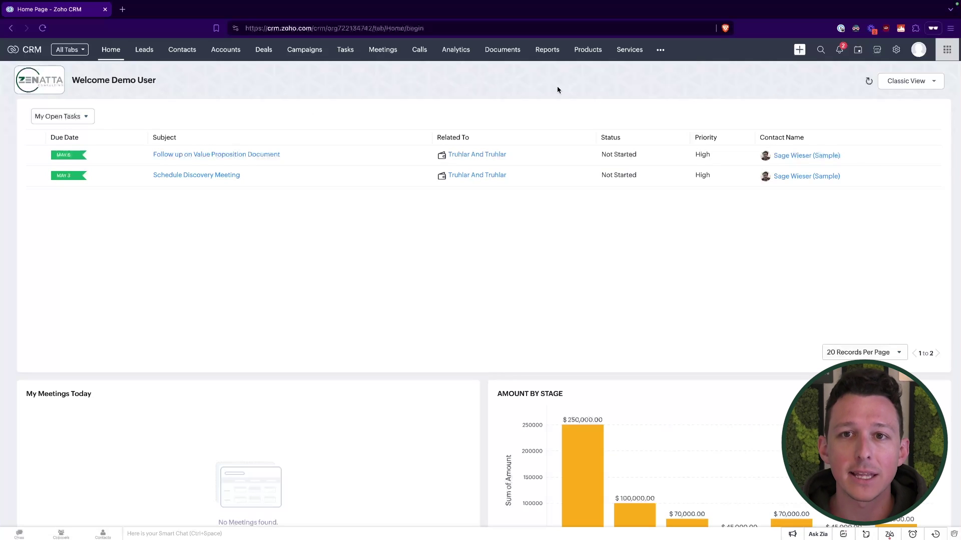
- Switch the home page view to Pipeline Dashboard
{"action": "left_click", "coordinate": [916, 82]}
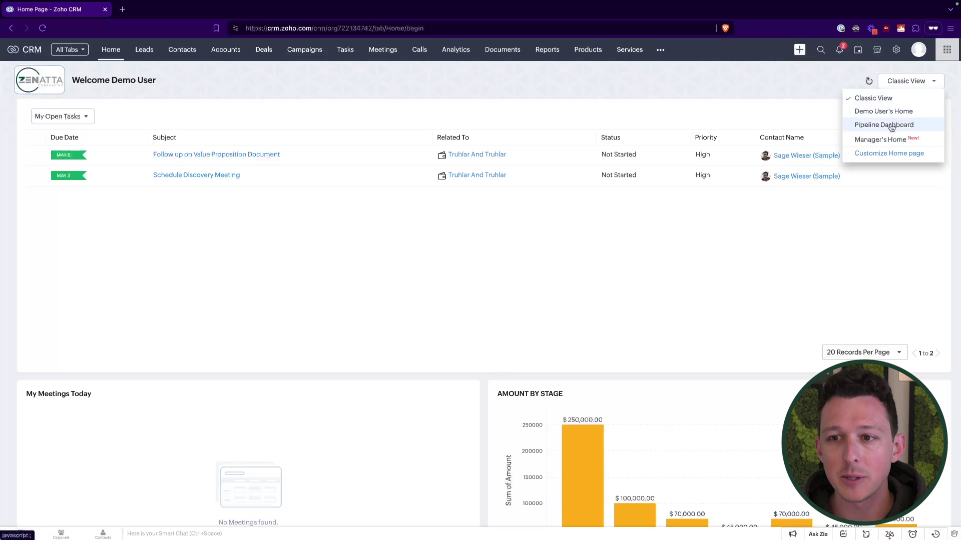
{"action": "left_click", "coordinate": [891, 126]}
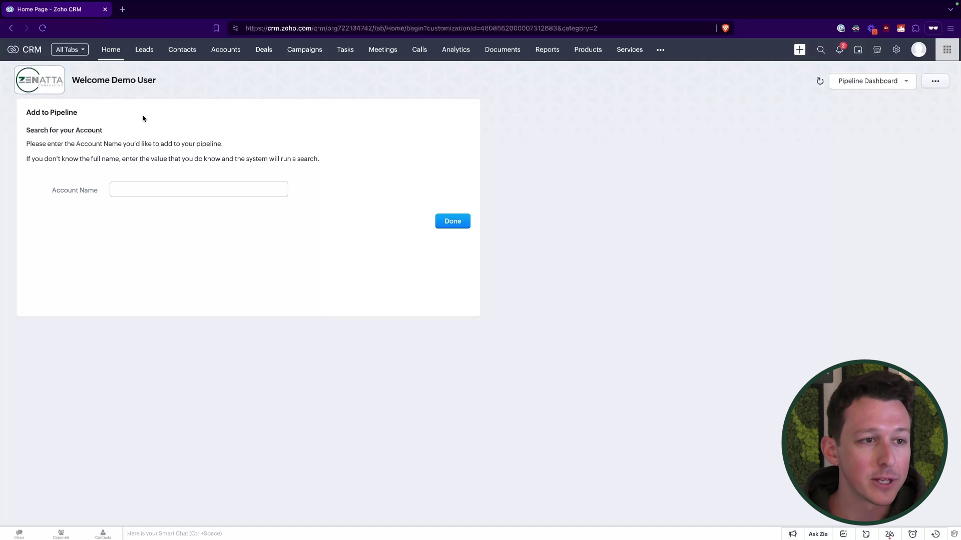
{"action": "left_click_drag", "start_coordinate": [30, 122], "coordinate": [253, 161]}
{"action": "left_click", "coordinate": [253, 163]}
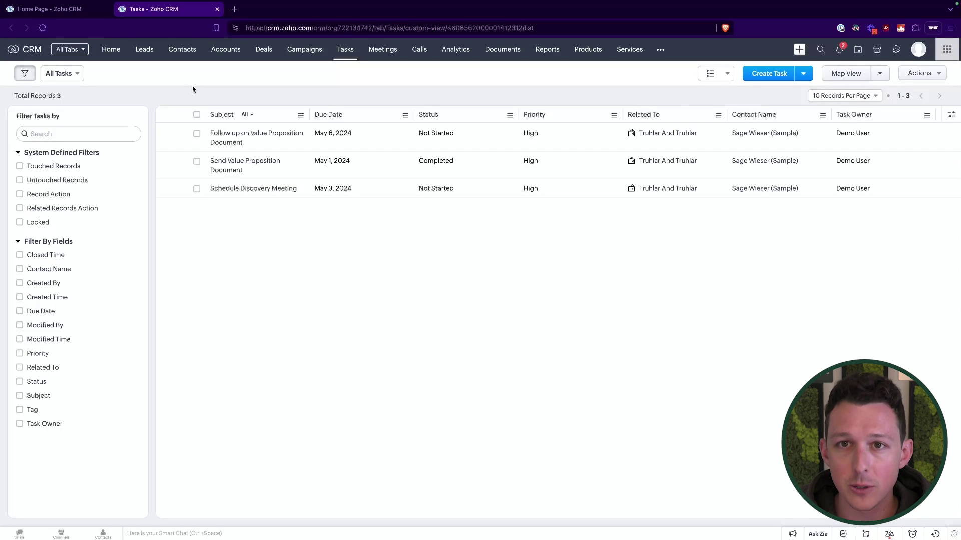
- Filter the task list to My Open Tasks, then to My Overdue Tasks
{"action": "left_click", "coordinate": [70, 74]}
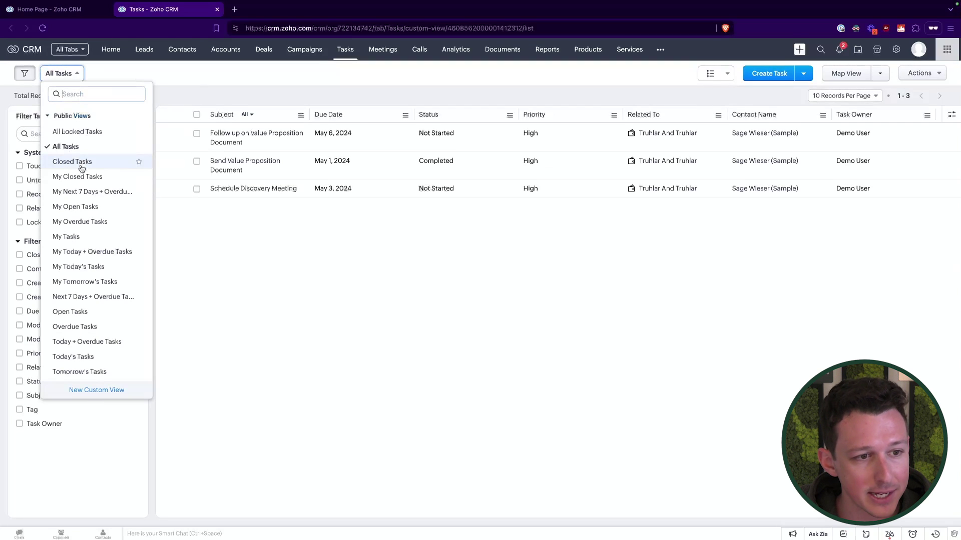
{"action": "left_click", "coordinate": [136, 206]}
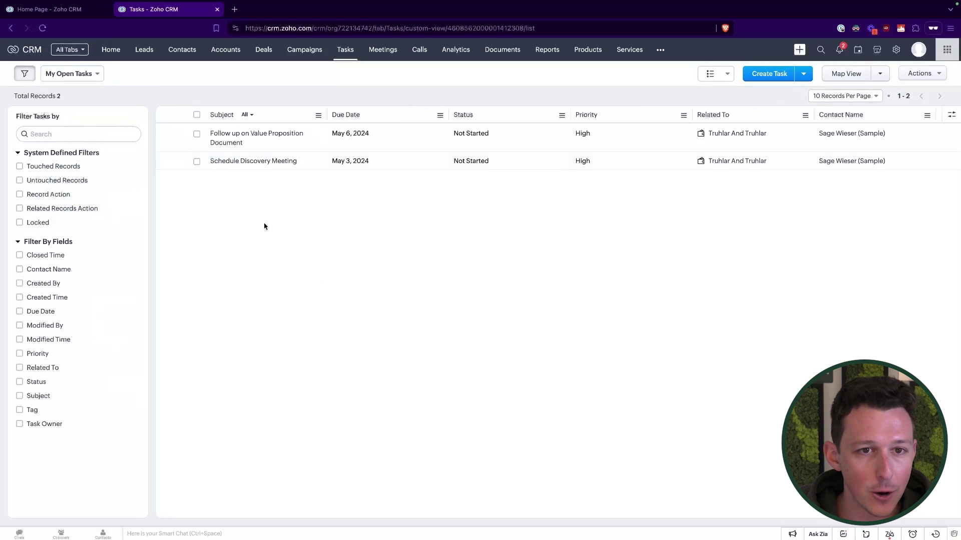
{"action": "left_click", "coordinate": [92, 78]}
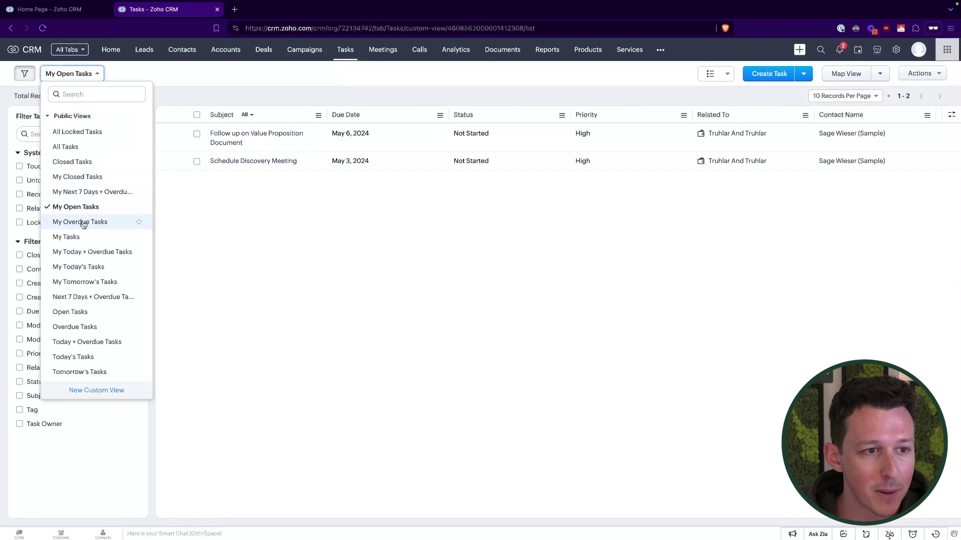
{"action": "left_click", "coordinate": [86, 221]}
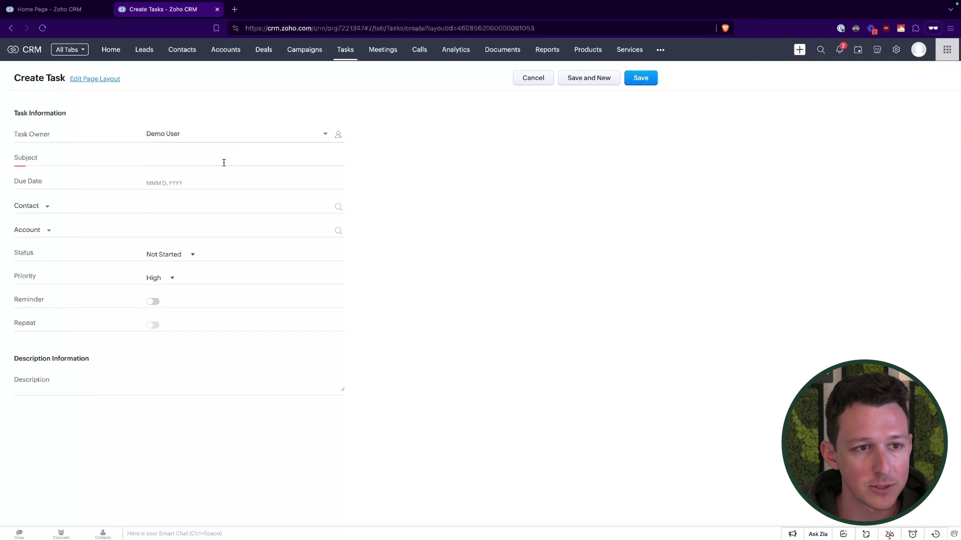
- Save a new task 'Example Overdue Task' due Apr 11, 2024, then list My Open Tasks
{"action": "left_click", "coordinate": [225, 158]}
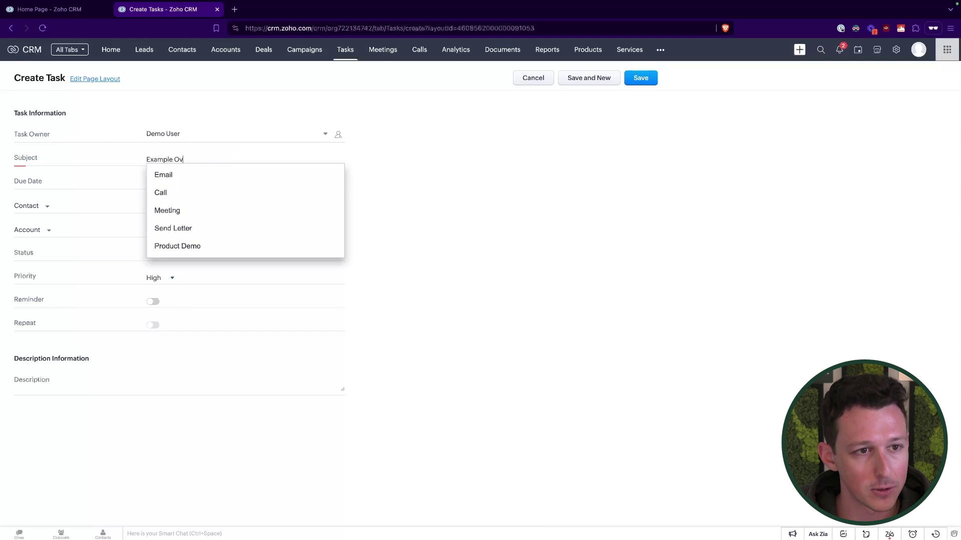
{"action": "key", "text": "Escape"}
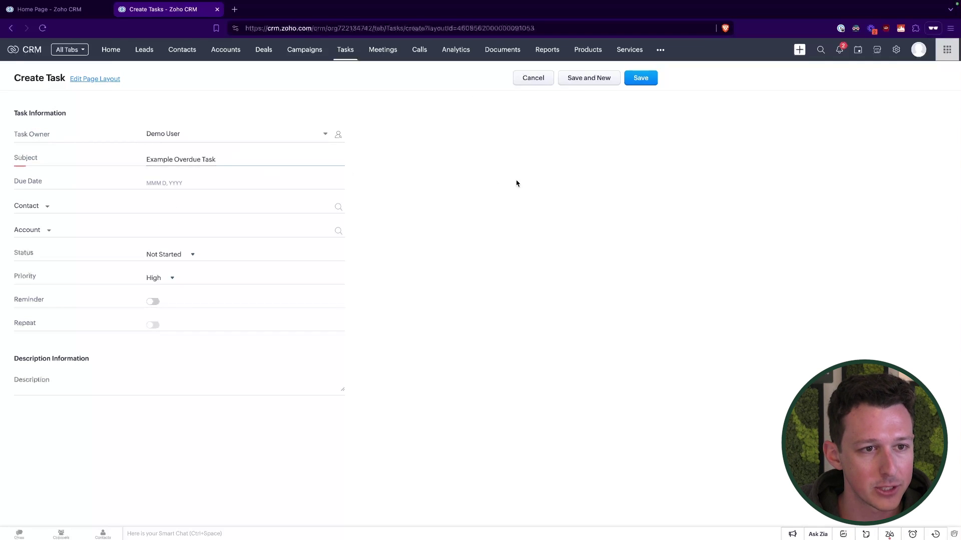
{"action": "left_click", "coordinate": [165, 184]}
{"action": "left_click", "coordinate": [215, 243]}
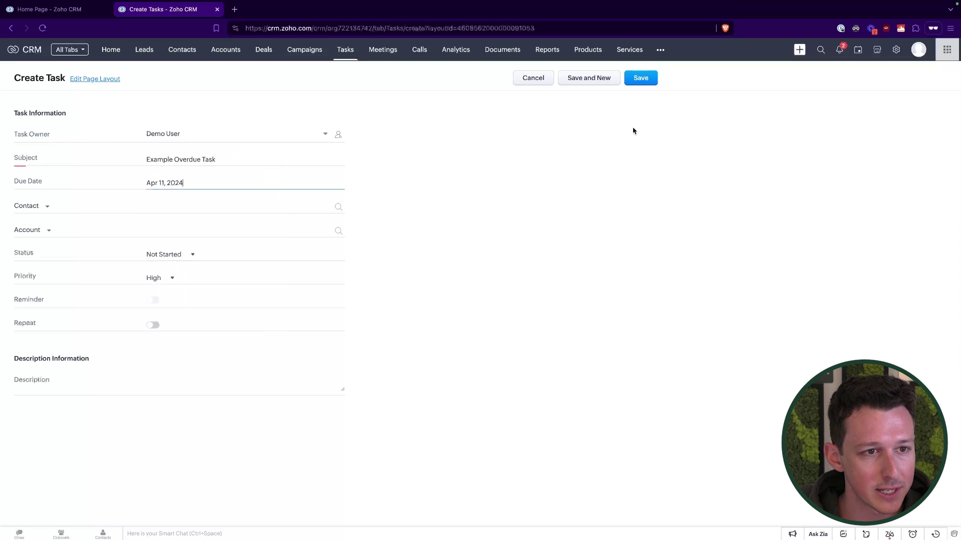
{"action": "left_click", "coordinate": [638, 79]}
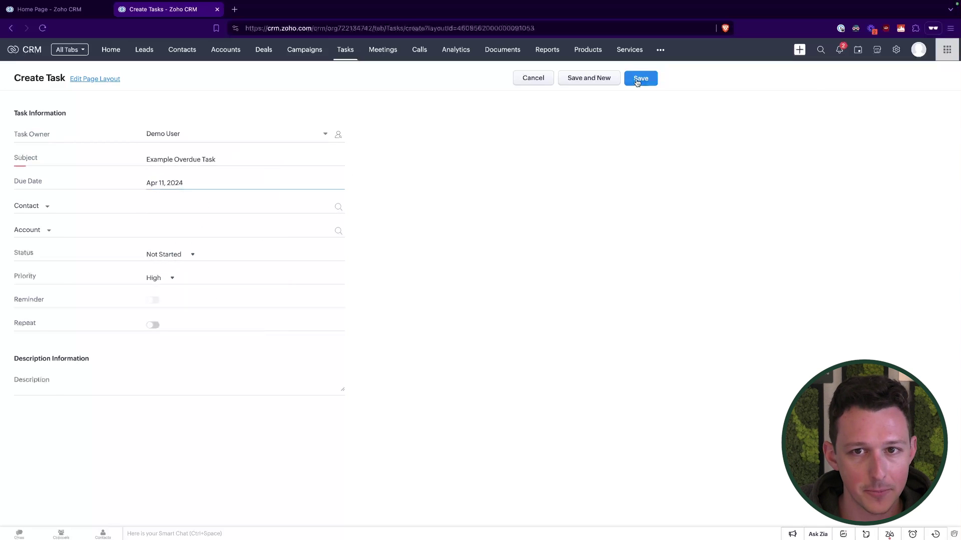
{"action": "left_click", "coordinate": [104, 79]}
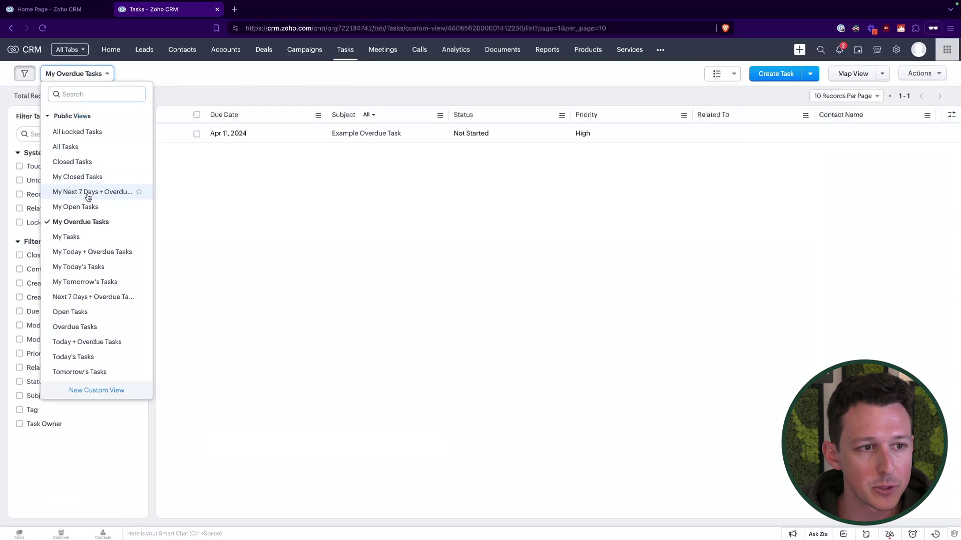
{"action": "left_click", "coordinate": [87, 207]}
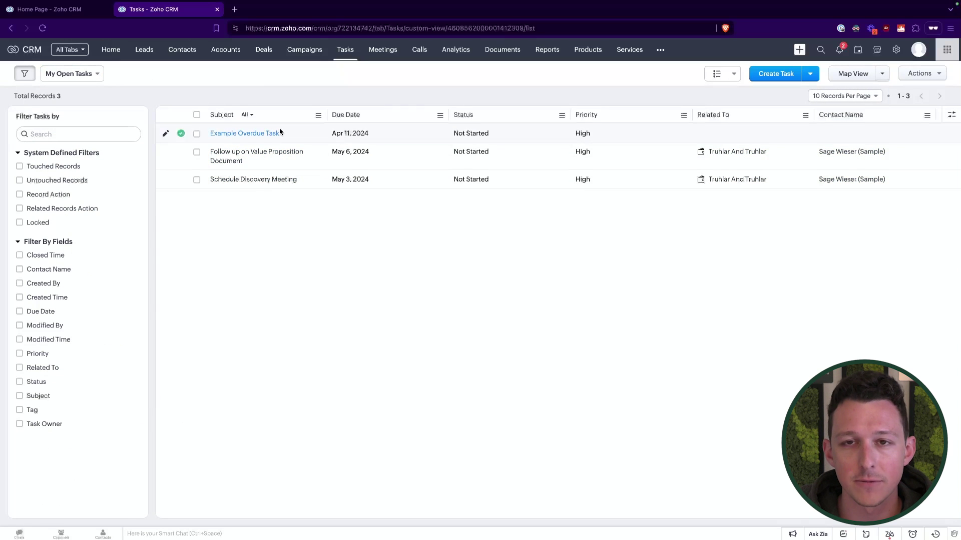
- In the home page tab, open the Pipeline Dashboard layout from Customize Home page
{"action": "left_click", "coordinate": [47, 10]}
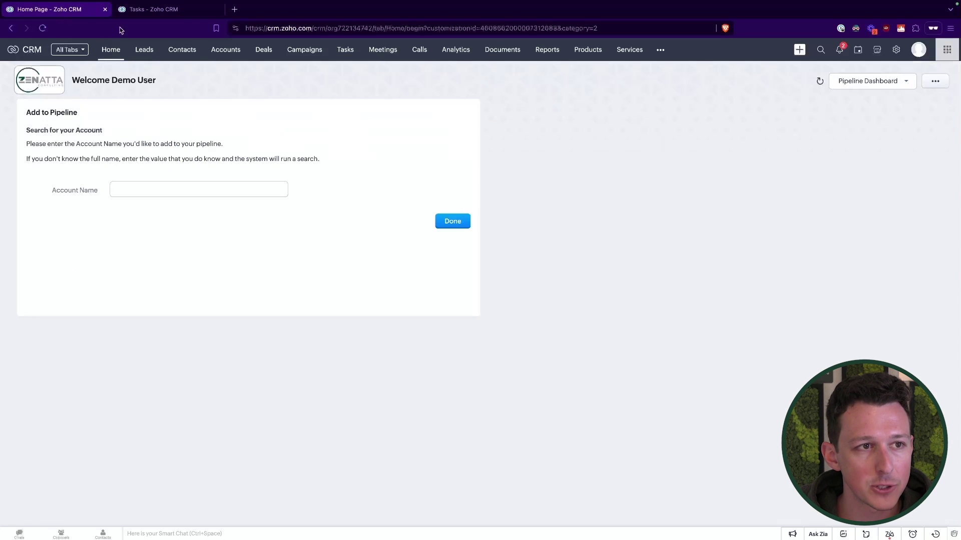
{"action": "left_click", "coordinate": [887, 81]}
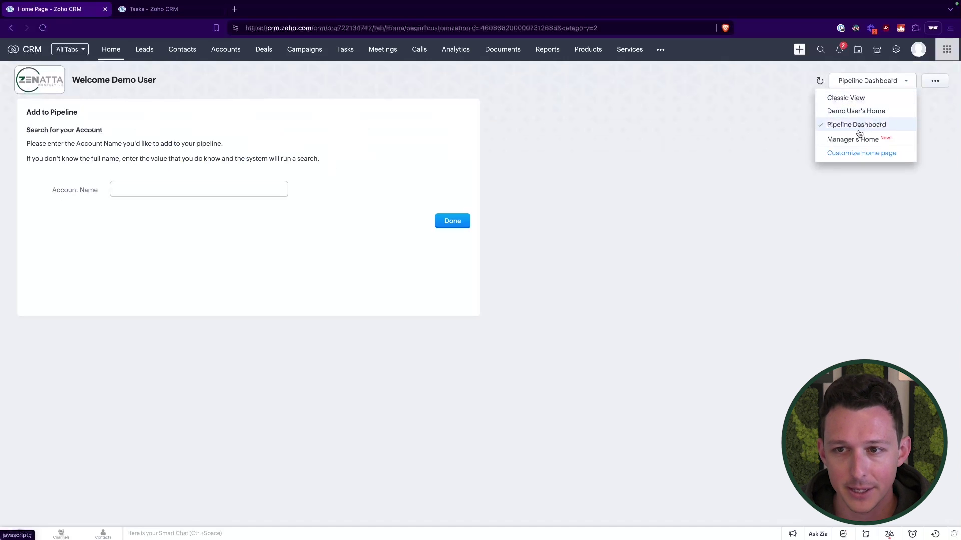
{"action": "left_click", "coordinate": [855, 155]}
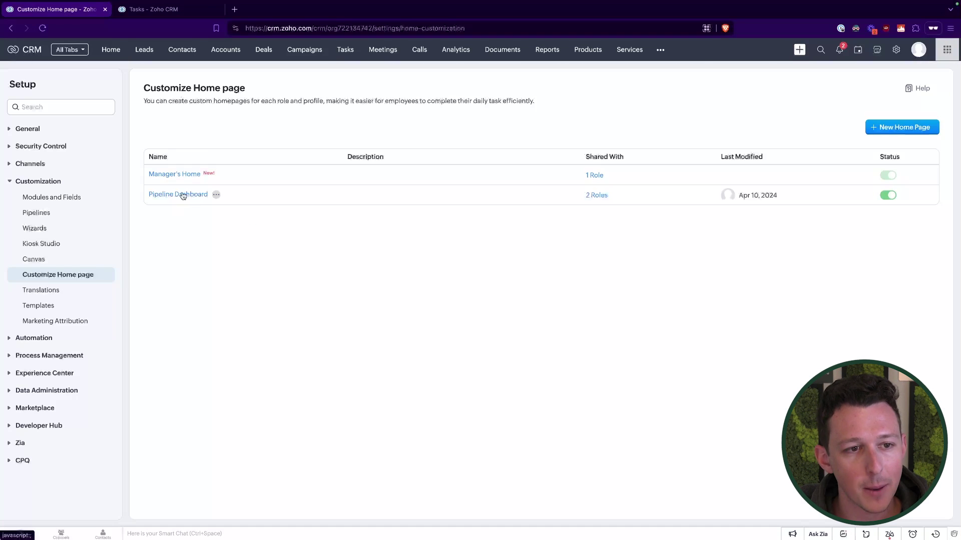
{"action": "left_click", "coordinate": [183, 195]}
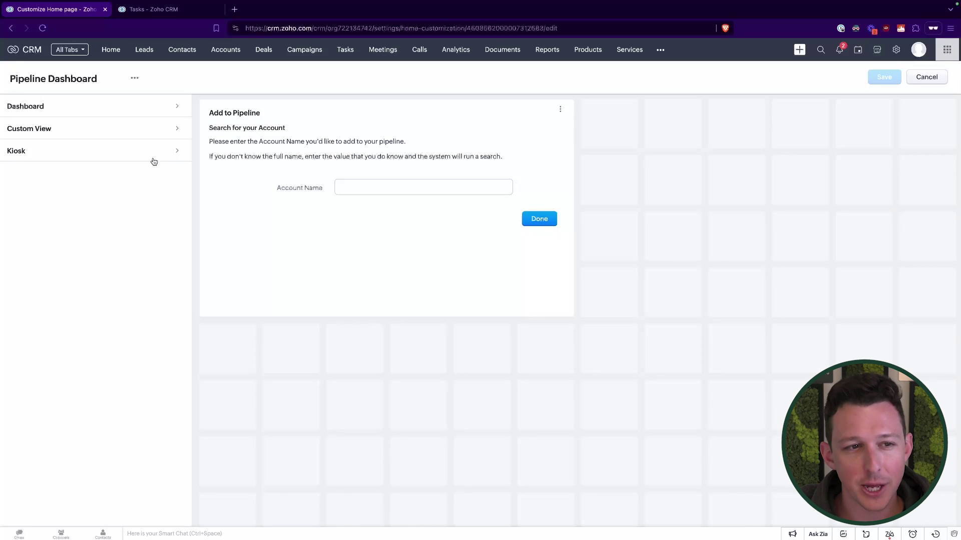
- Under Custom View, pick the Tasks module and add the My Open Tasks list
{"action": "left_click", "coordinate": [124, 126]}
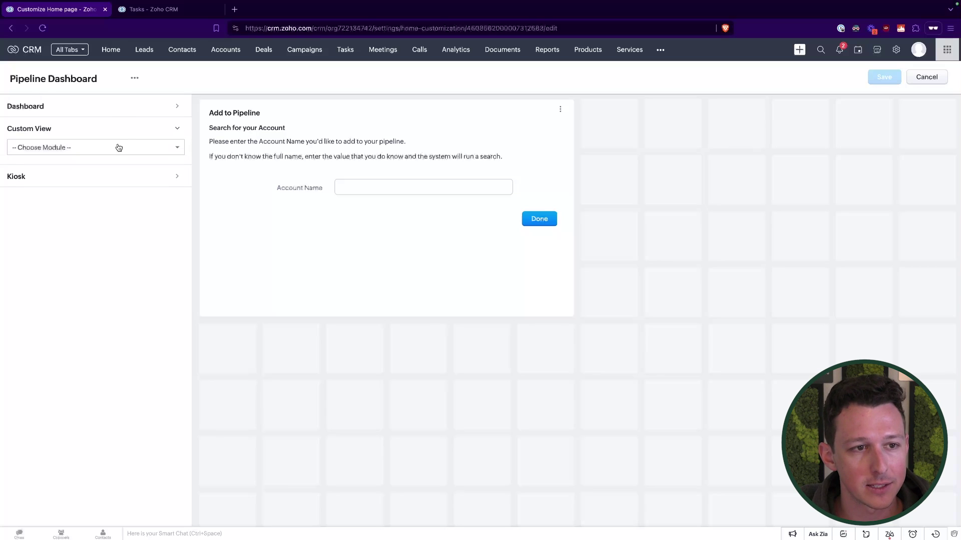
{"action": "left_click", "coordinate": [118, 147]}
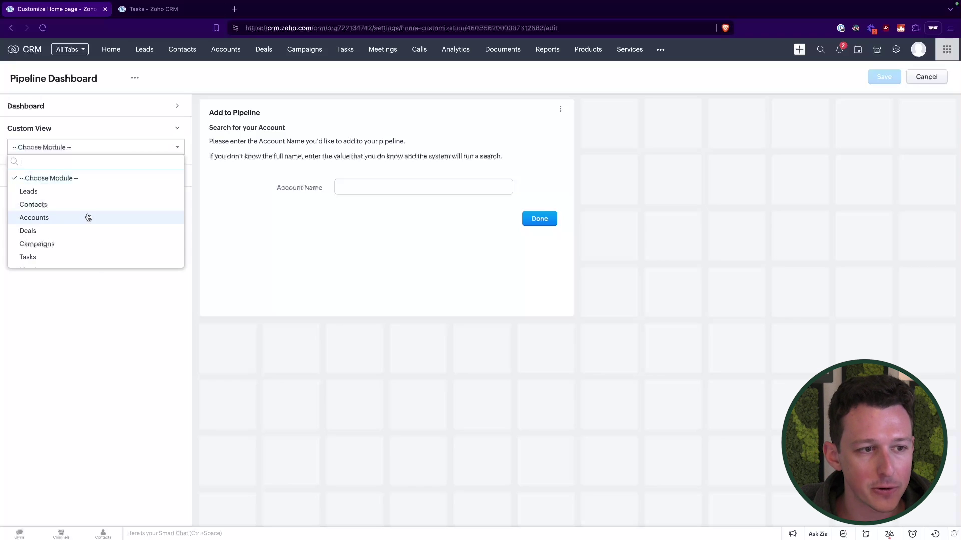
{"action": "scroll", "coordinate": [86, 217], "scroll_direction": "down", "scroll_amount": 2}
{"action": "left_click", "coordinate": [76, 233]}
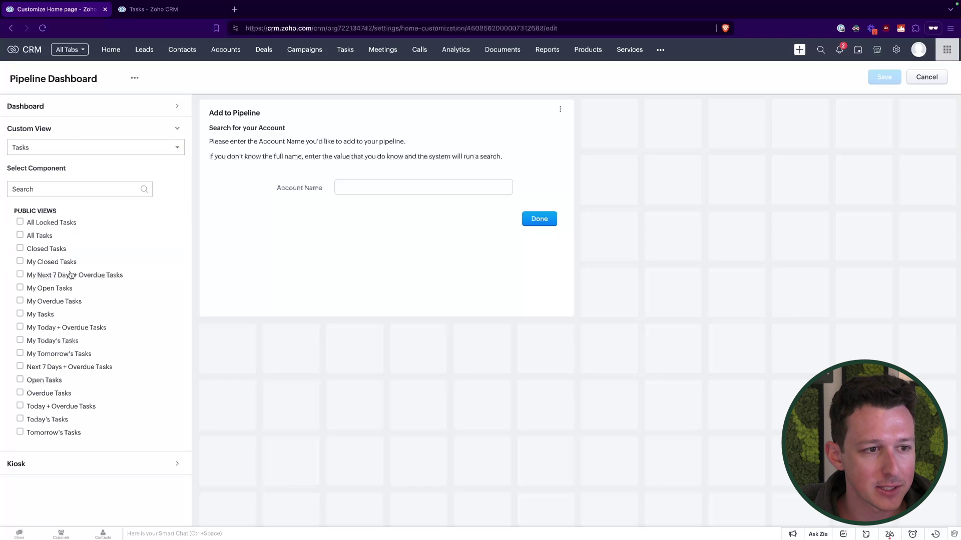
{"action": "left_click", "coordinate": [19, 289]}
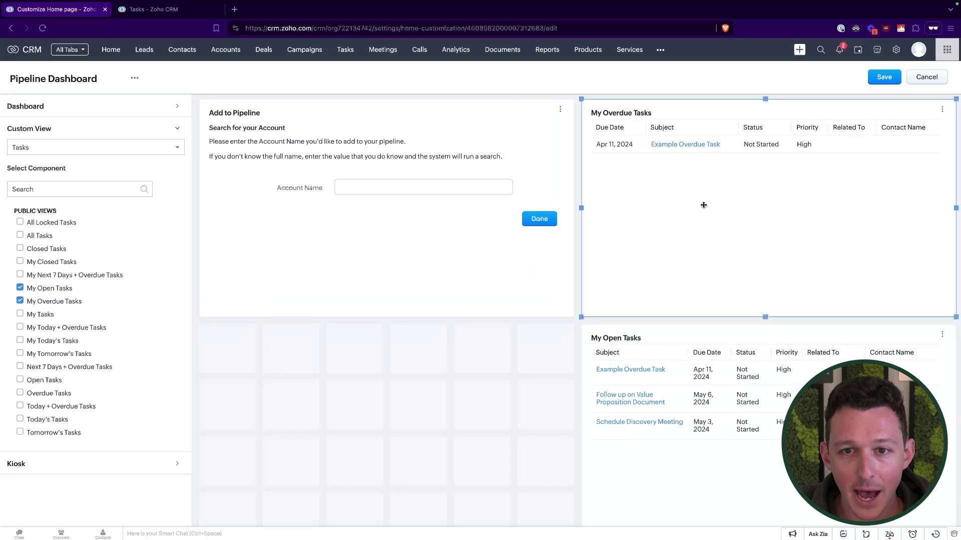
- Move My Open Tasks below Add to Pipeline and stretch it to full width
{"action": "left_click_drag", "start_coordinate": [689, 348], "coordinate": [325, 359]}
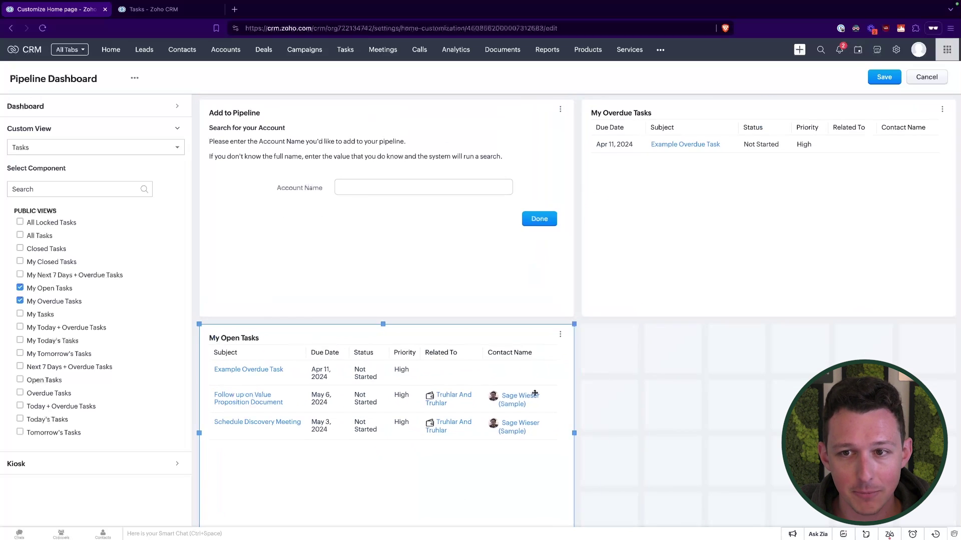
{"action": "left_click_drag", "start_coordinate": [779, 429], "coordinate": [785, 430]}
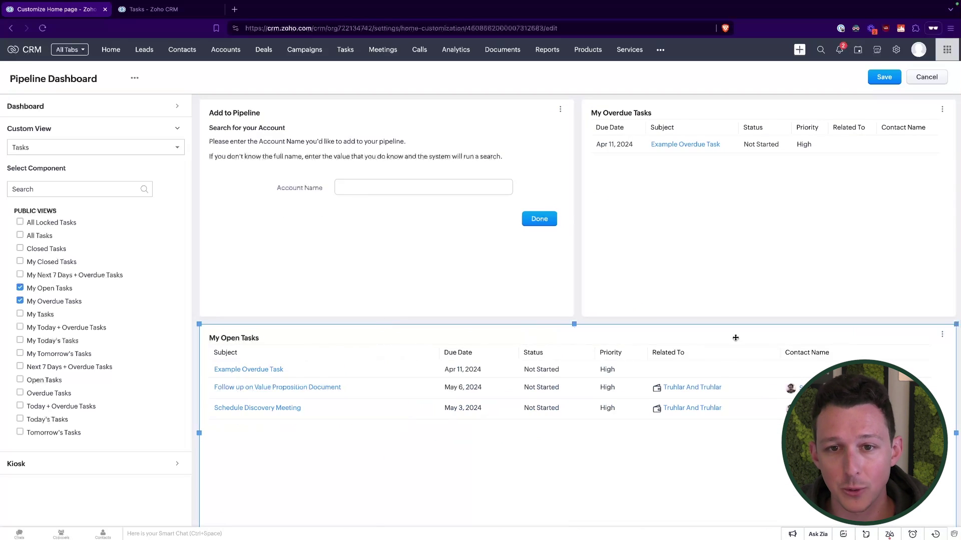
{"action": "scroll", "coordinate": [718, 376], "scroll_direction": "down", "scroll_amount": 1}
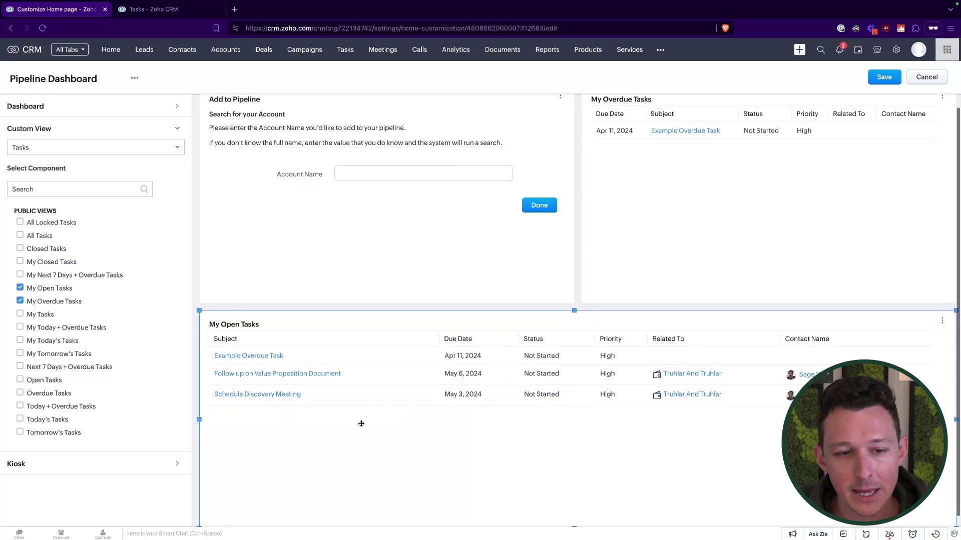
{"action": "scroll", "coordinate": [572, 391], "scroll_direction": "down", "scroll_amount": 1}
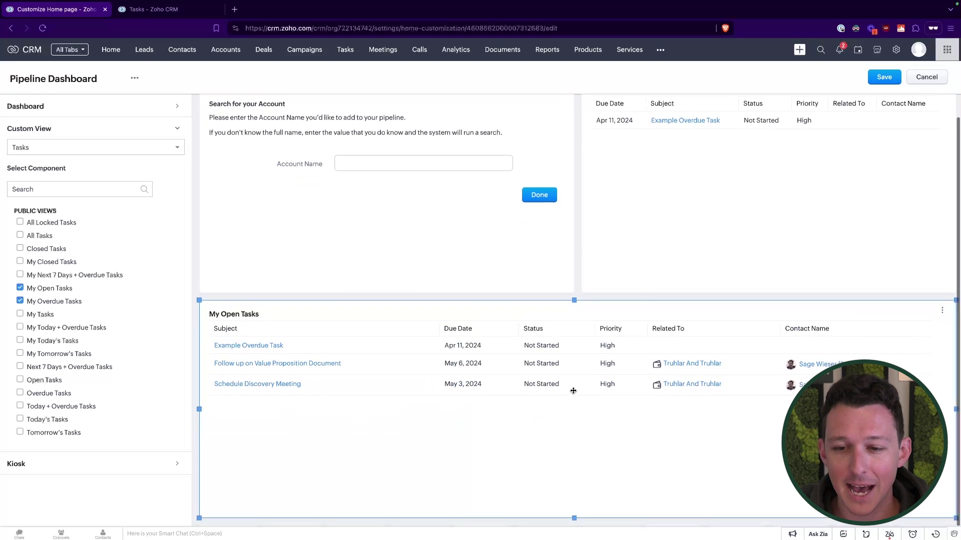
{"action": "scroll", "coordinate": [573, 390], "scroll_direction": "up", "scroll_amount": 2}
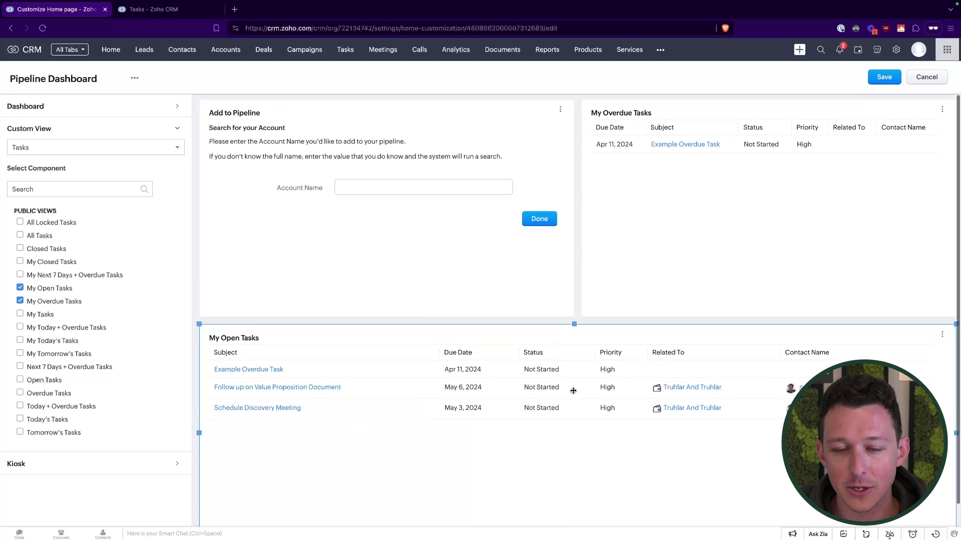
- Add My Today's Tasks above My Open Tasks at full row width, then save the layout
{"action": "left_click", "coordinate": [20, 341]}
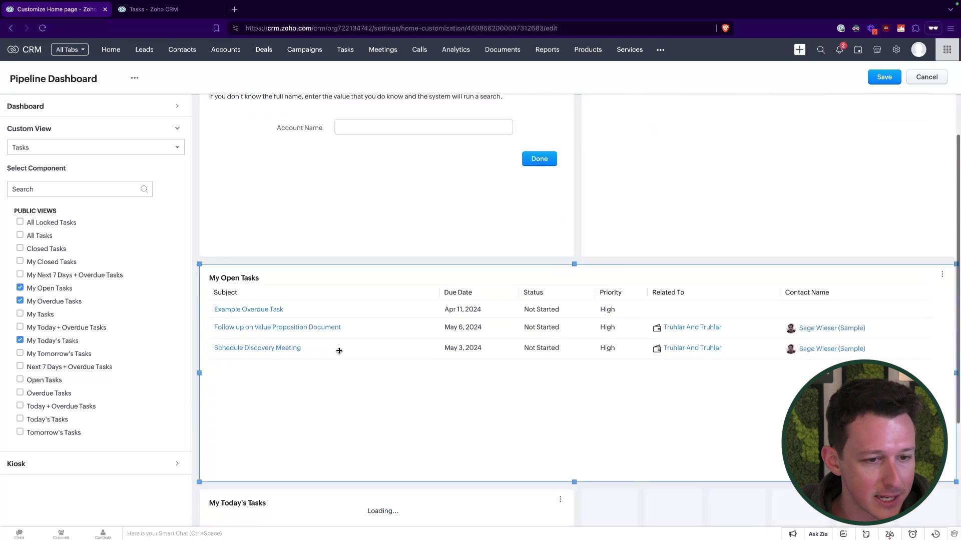
{"action": "left_click_drag", "start_coordinate": [352, 392], "coordinate": [352, 163]}
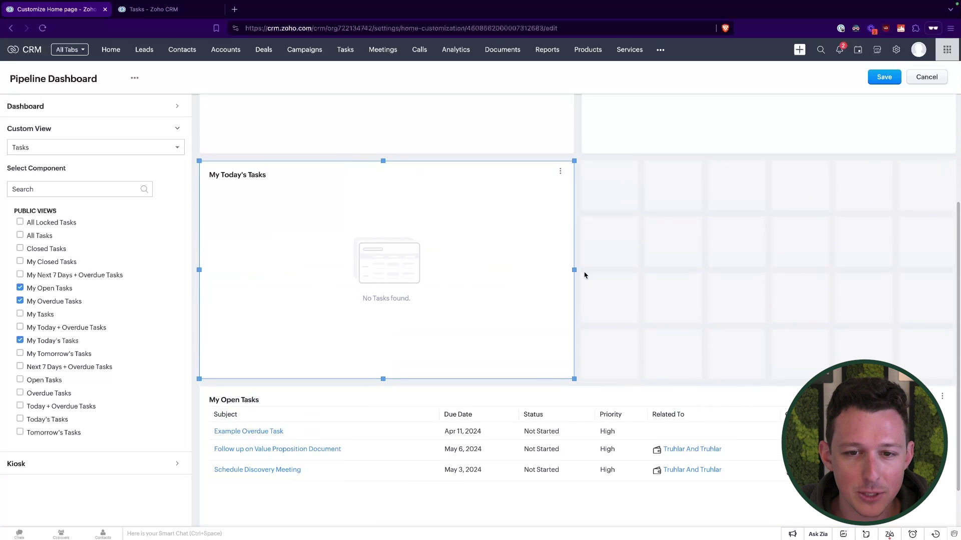
{"action": "left_click_drag", "start_coordinate": [575, 270], "coordinate": [958, 257]}
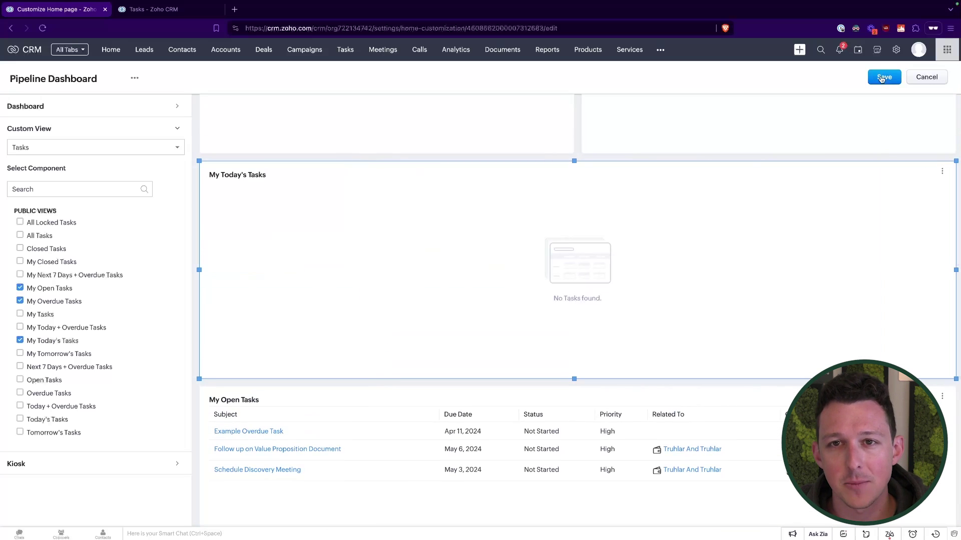
{"action": "scroll", "coordinate": [610, 240], "scroll_direction": "down", "scroll_amount": 1}
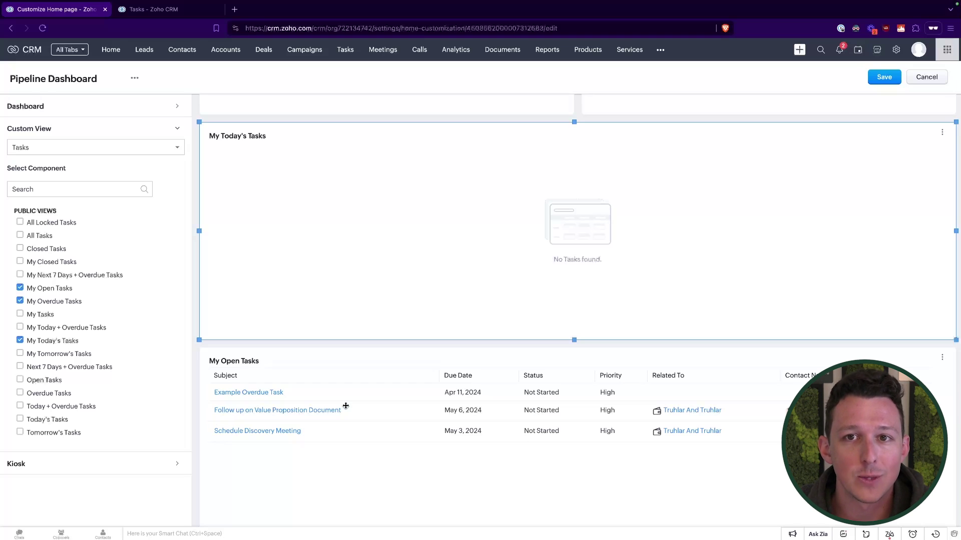
{"action": "scroll", "coordinate": [346, 406], "scroll_direction": "up", "scroll_amount": 1}
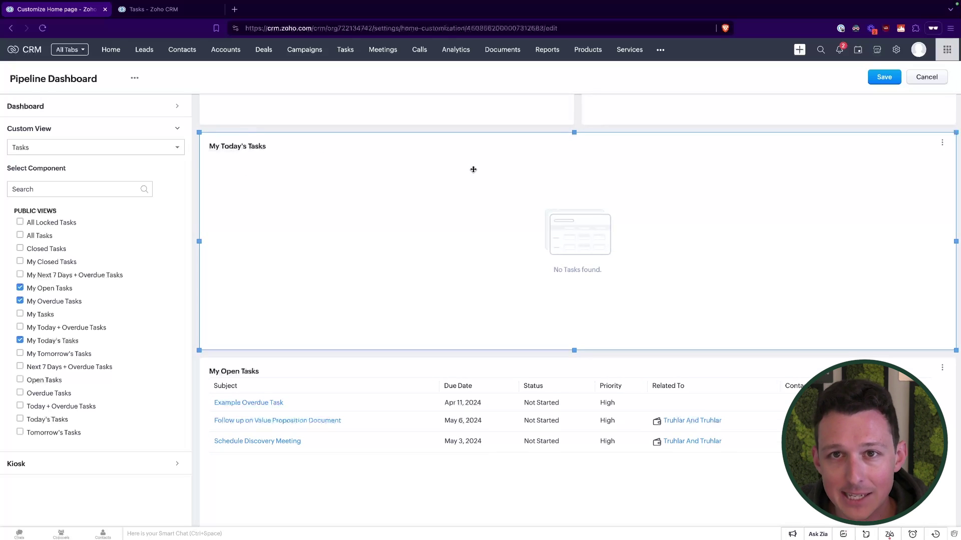
{"action": "left_click", "coordinate": [883, 77]}
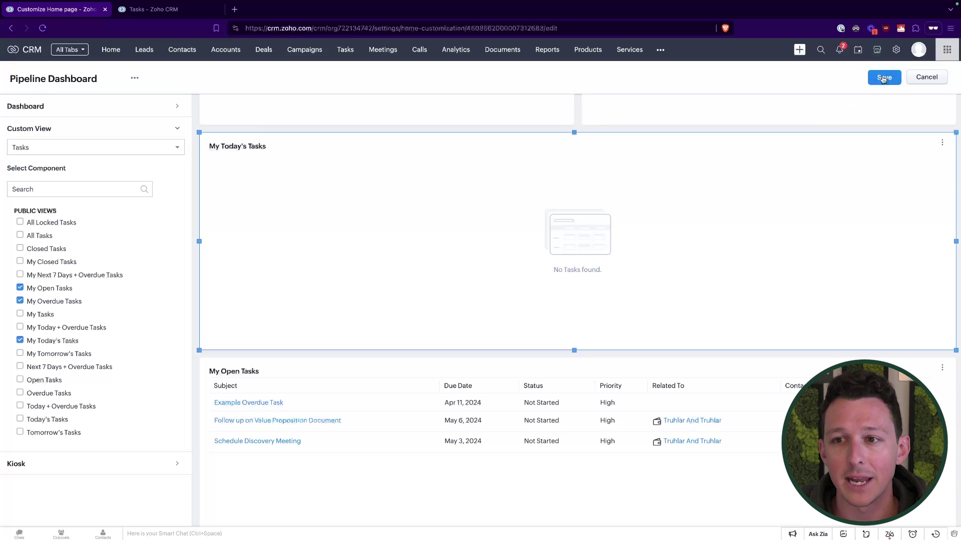
- On Home, select Pipeline Dashboard and review its overdue, today's and open task lists
{"action": "left_click", "coordinate": [120, 52]}
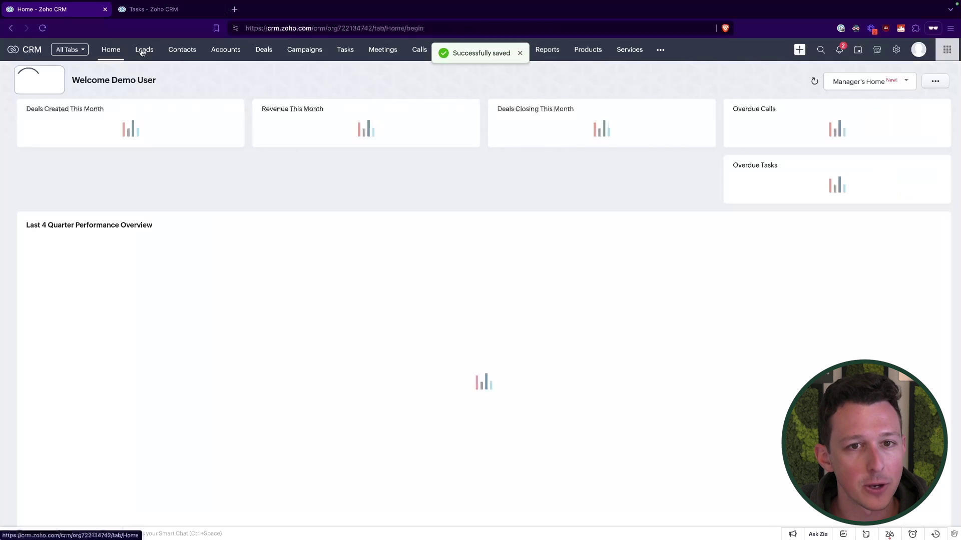
{"action": "left_click", "coordinate": [850, 81]}
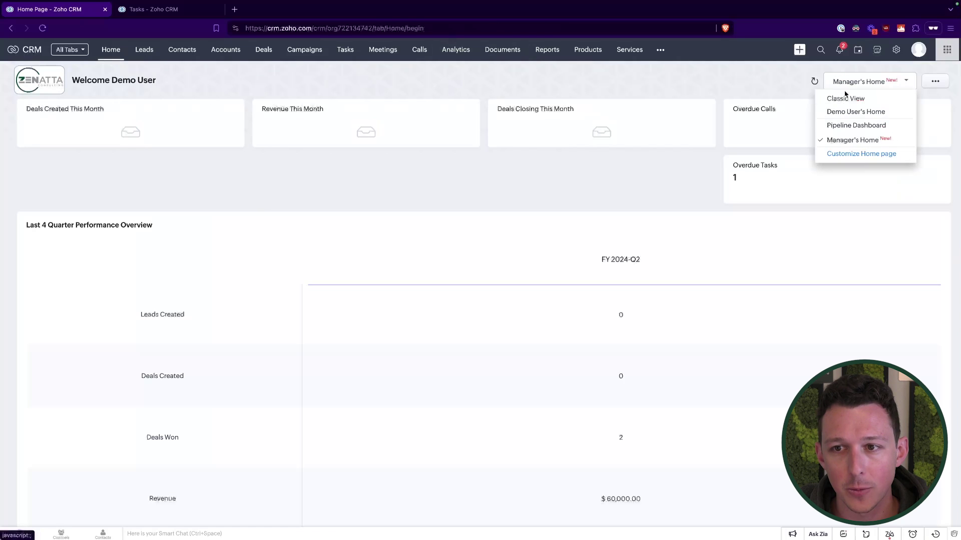
{"action": "left_click", "coordinate": [843, 125]}
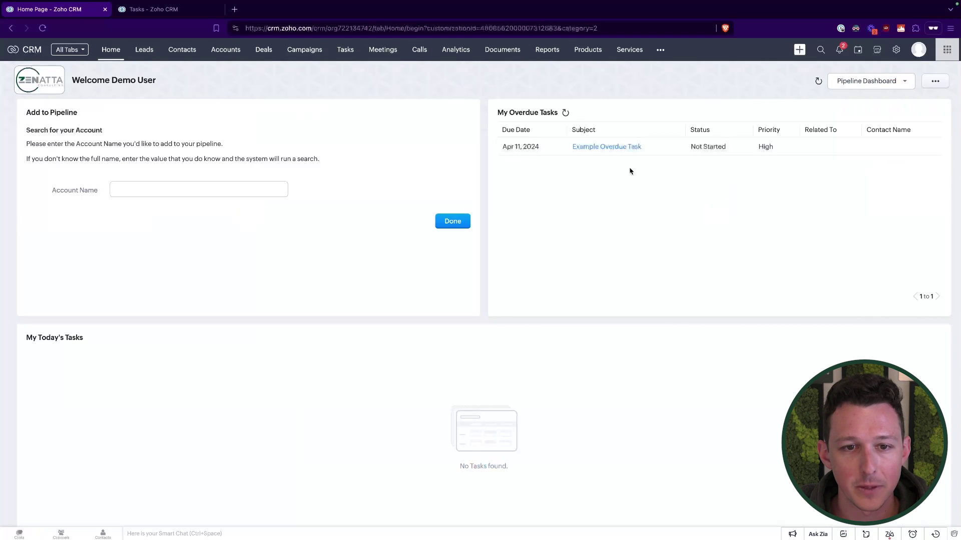
{"action": "scroll", "coordinate": [562, 178], "scroll_direction": "down", "scroll_amount": 5}
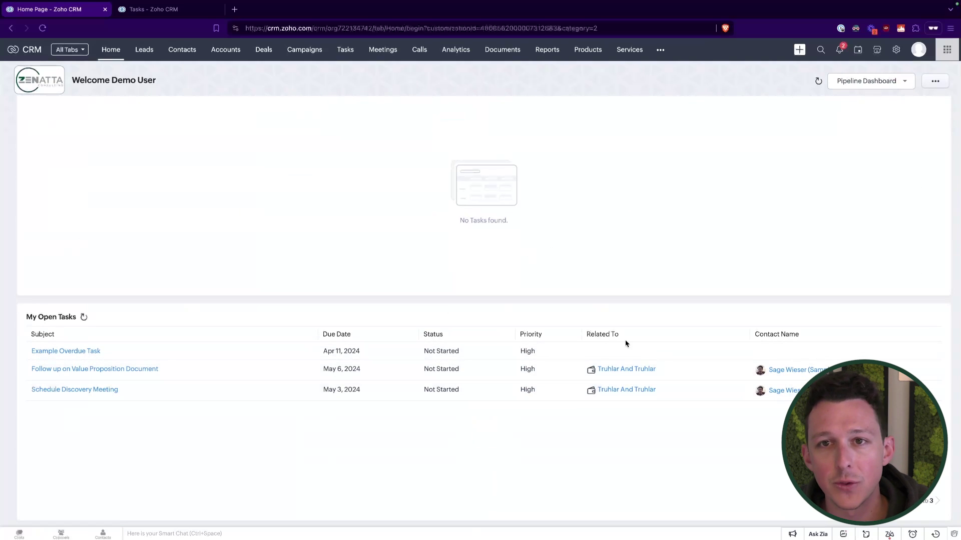
{"action": "left_click_drag", "start_coordinate": [658, 369], "coordinate": [595, 374]}
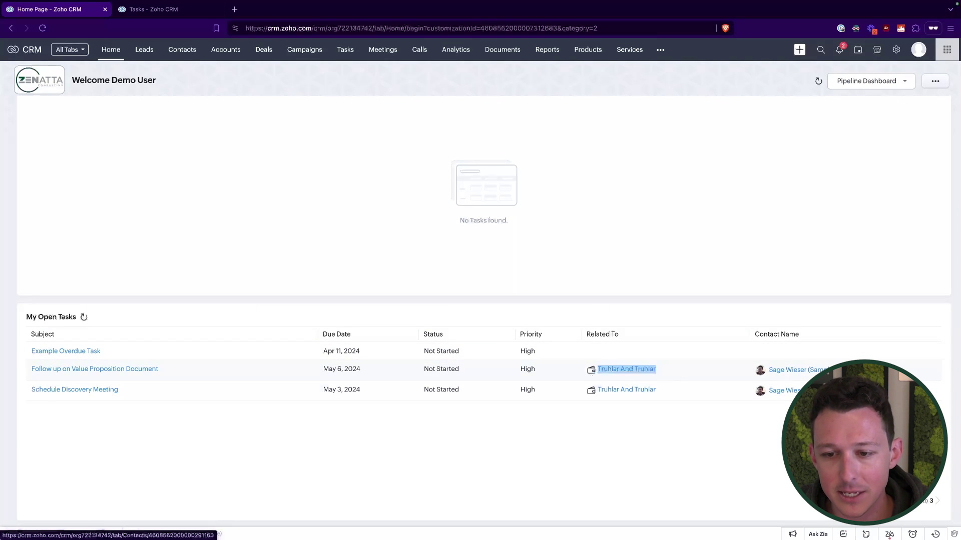
{"action": "left_click", "coordinate": [781, 370]}
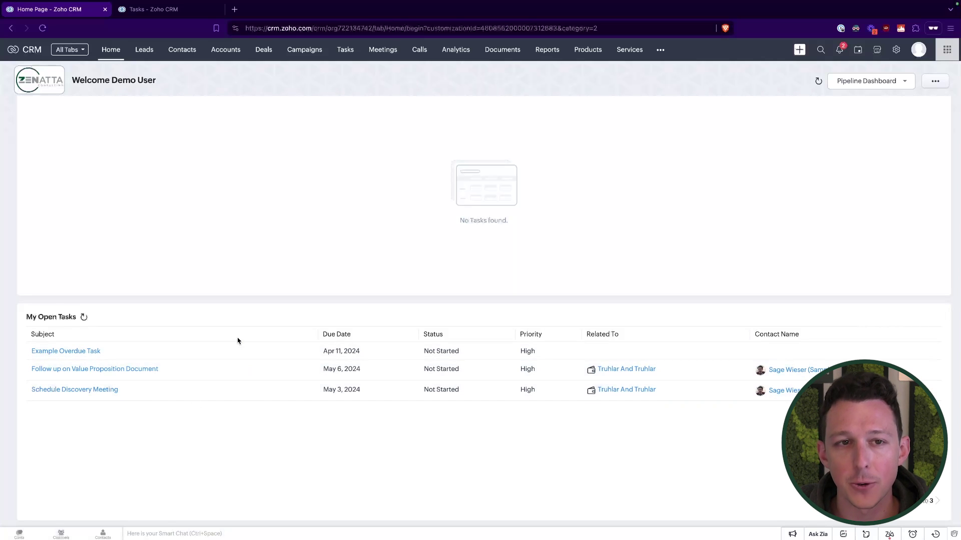
{"action": "scroll", "coordinate": [237, 341], "scroll_direction": "up", "scroll_amount": 4}
{"action": "scroll", "coordinate": [350, 124], "scroll_direction": "up", "scroll_amount": 1}
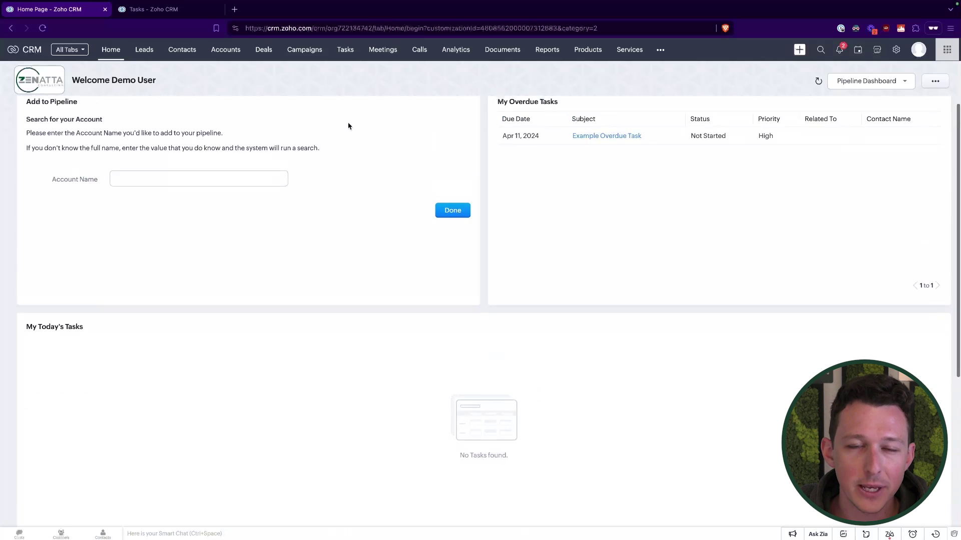
- Go to Tasks and display the My Open Tasks records in Kanban View
{"action": "left_click", "coordinate": [345, 52]}
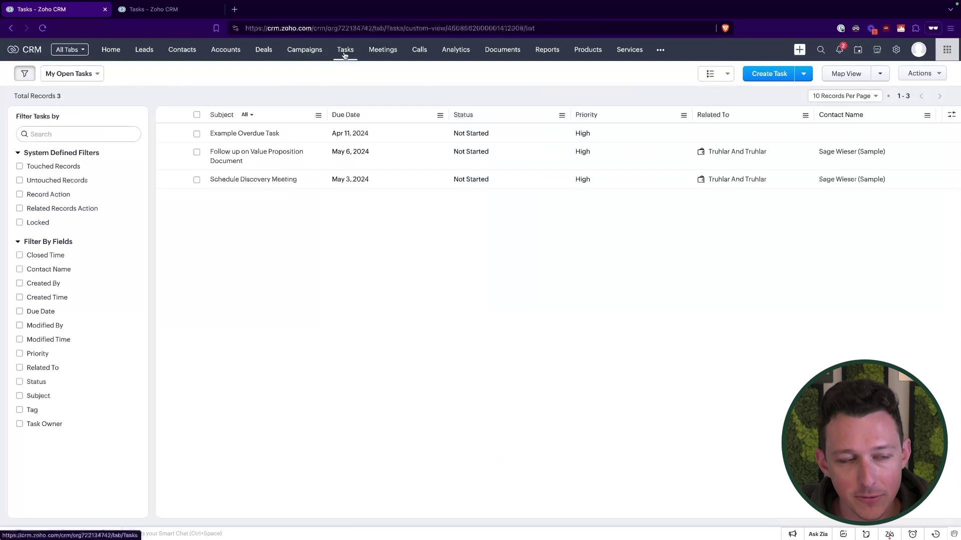
{"action": "left_click", "coordinate": [90, 73]}
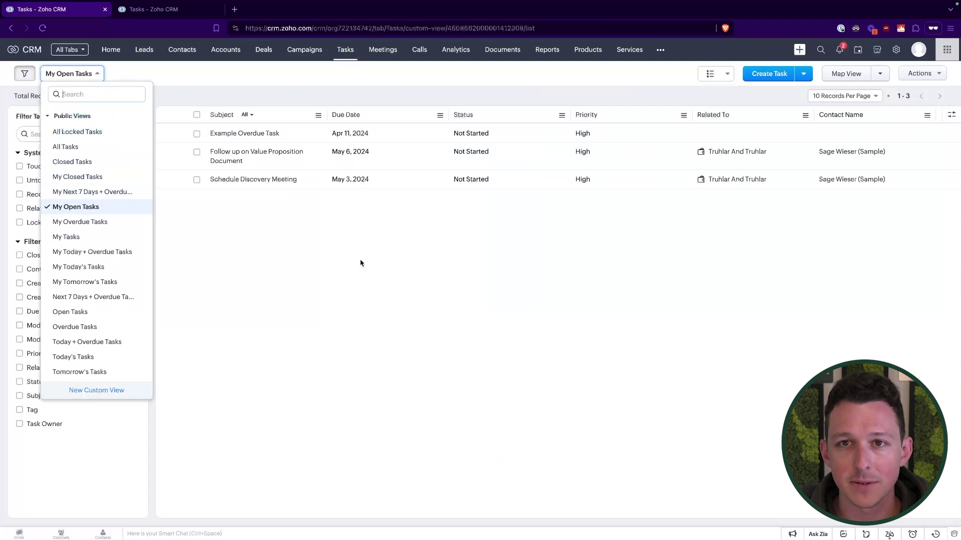
{"action": "left_click", "coordinate": [549, 60]}
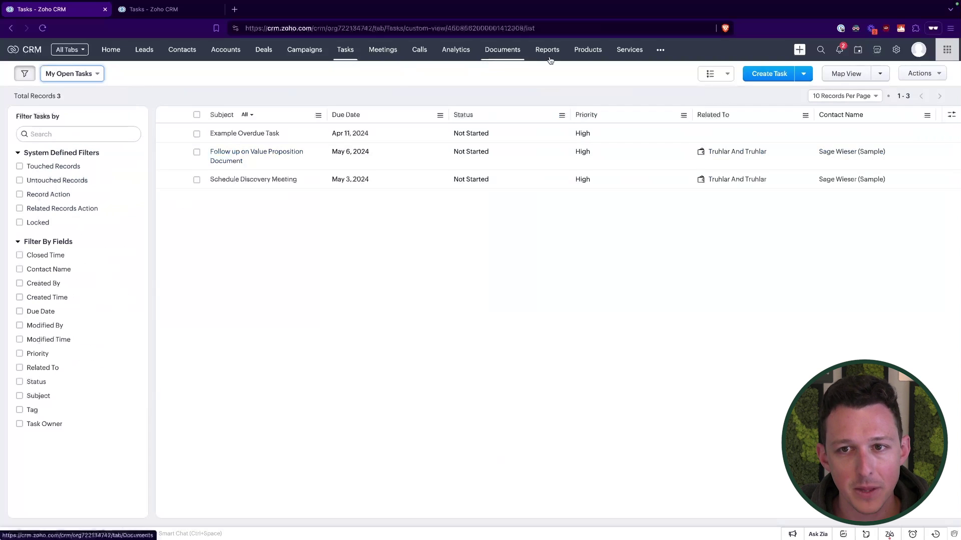
{"action": "left_click", "coordinate": [716, 74]}
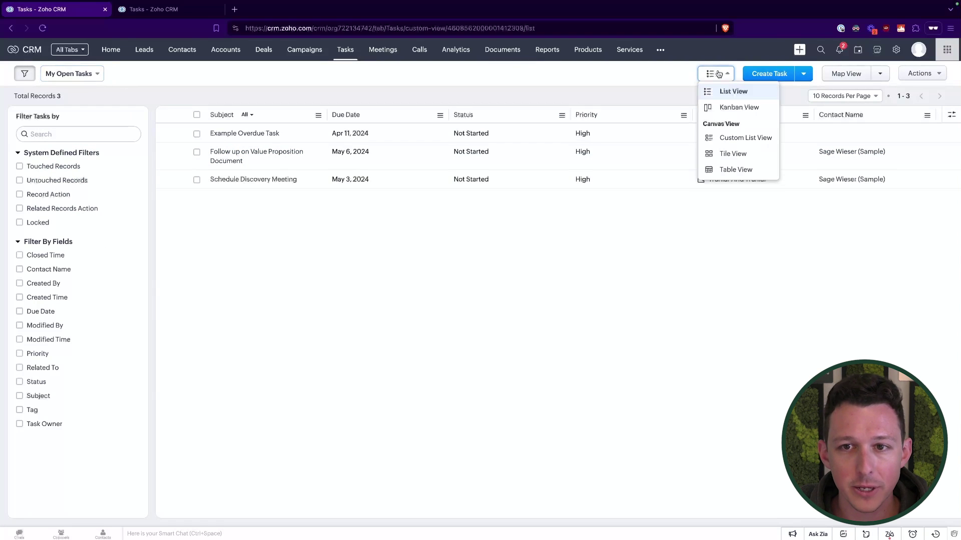
{"action": "left_click", "coordinate": [719, 109]}
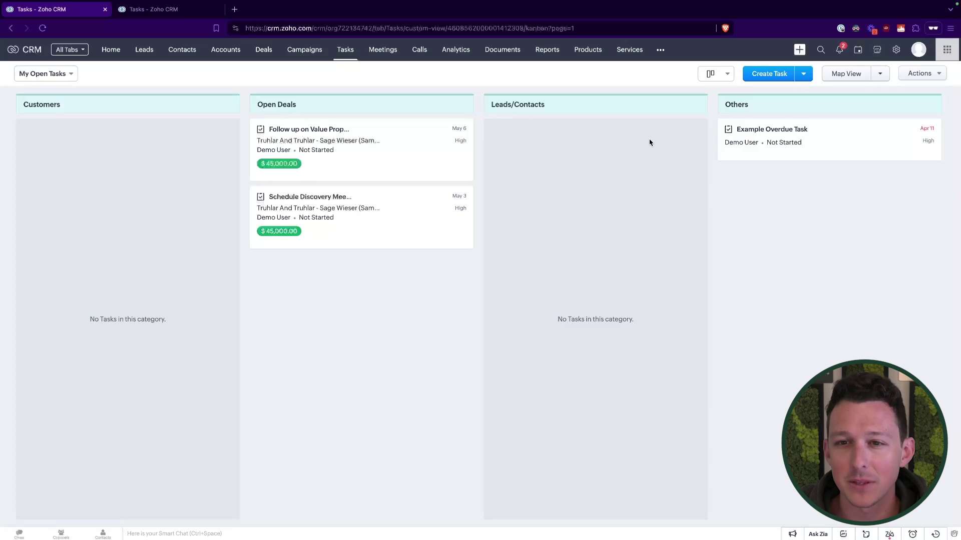
{"action": "left_click", "coordinate": [720, 74]}
{"action": "left_click", "coordinate": [607, 177]}
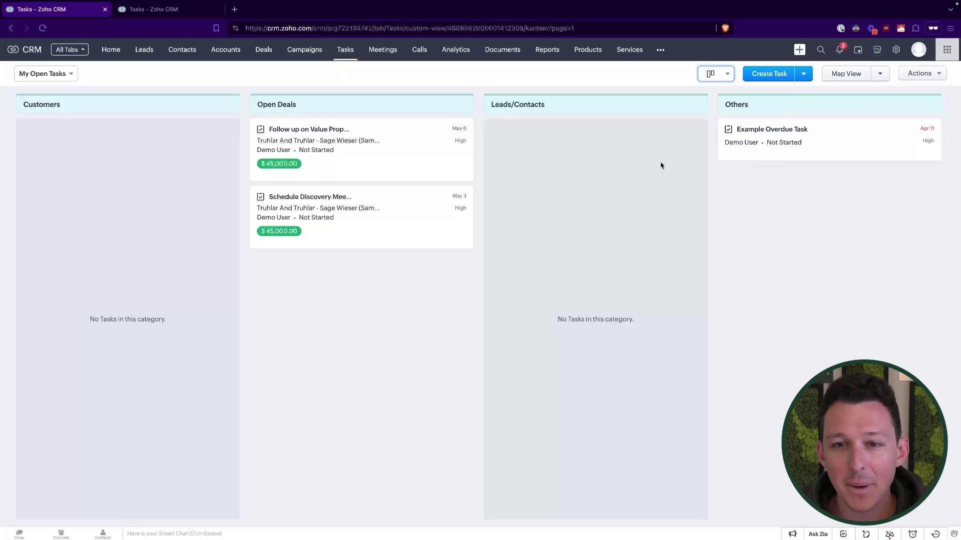
- Close the Follow up on Value Proposition Document Kanban card, confirming it as Completed
{"action": "left_click", "coordinate": [419, 139]}
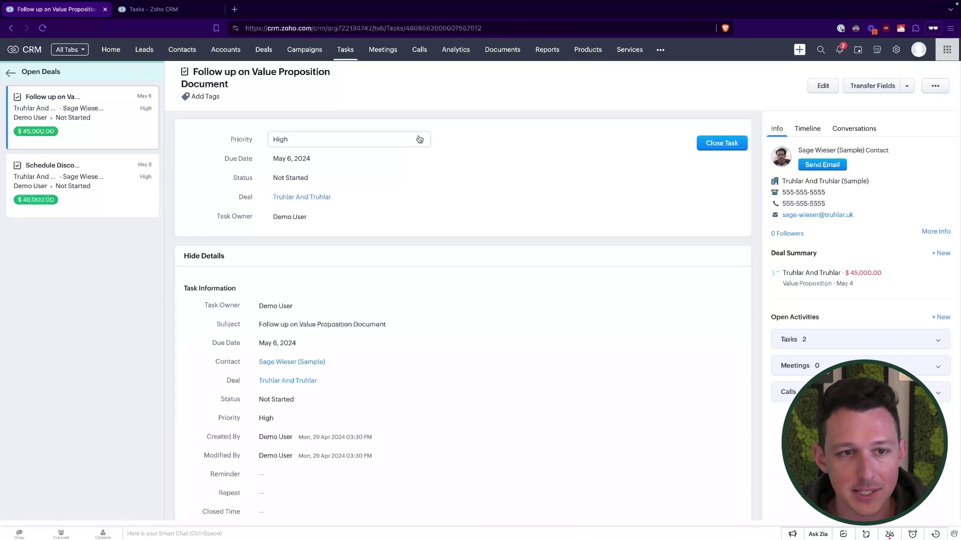
{"action": "left_click", "coordinate": [11, 74]}
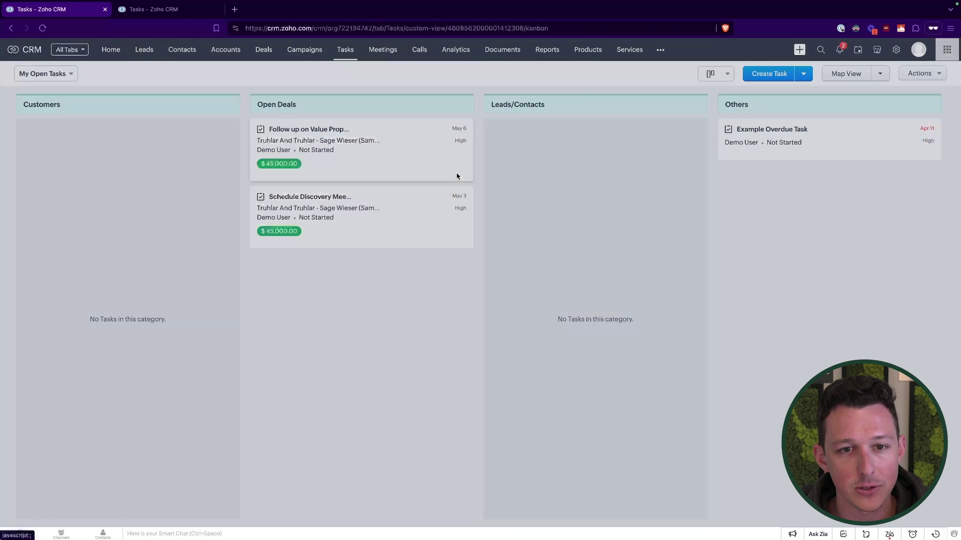
{"action": "left_click", "coordinate": [456, 173]}
{"action": "left_click", "coordinate": [465, 85]}
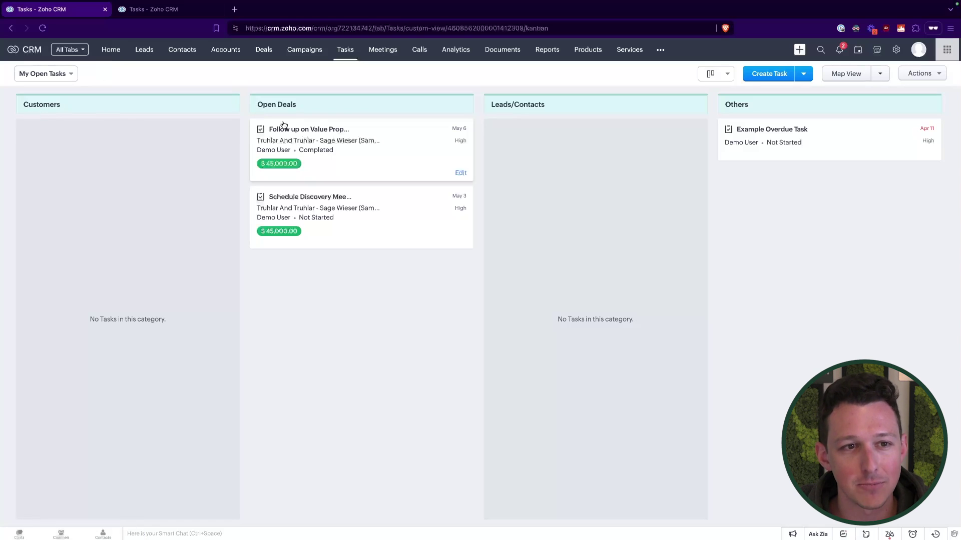
- Go back to the Home dashboard and scroll to My Open Tasks, now listing two tasks
{"action": "left_click", "coordinate": [119, 56]}
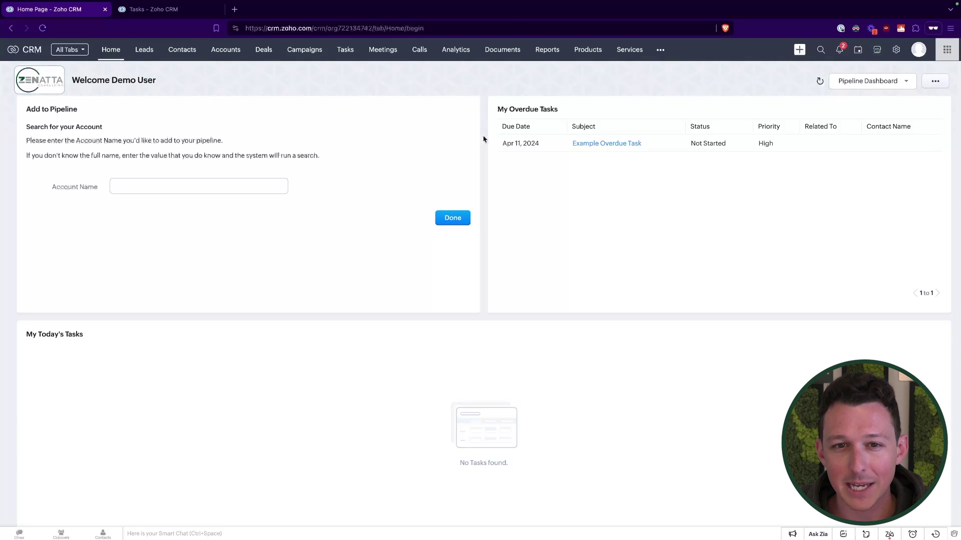
{"action": "scroll", "coordinate": [483, 139], "scroll_direction": "down", "scroll_amount": 5}
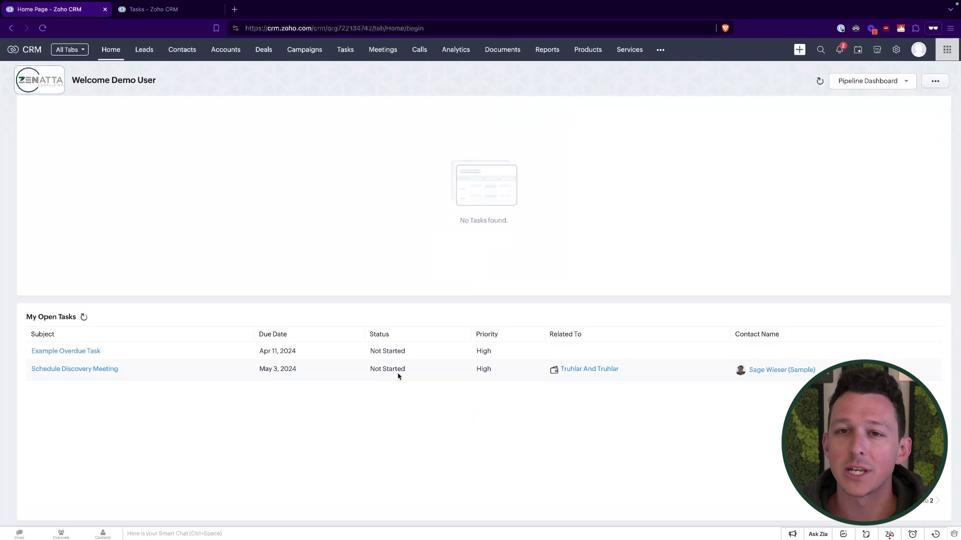
- Switch the home page from Pipeline Dashboard to Classic View, then browse the My Open Tasks view list without changing it
{"action": "left_click", "coordinate": [866, 80]}
{"action": "left_click", "coordinate": [863, 96]}
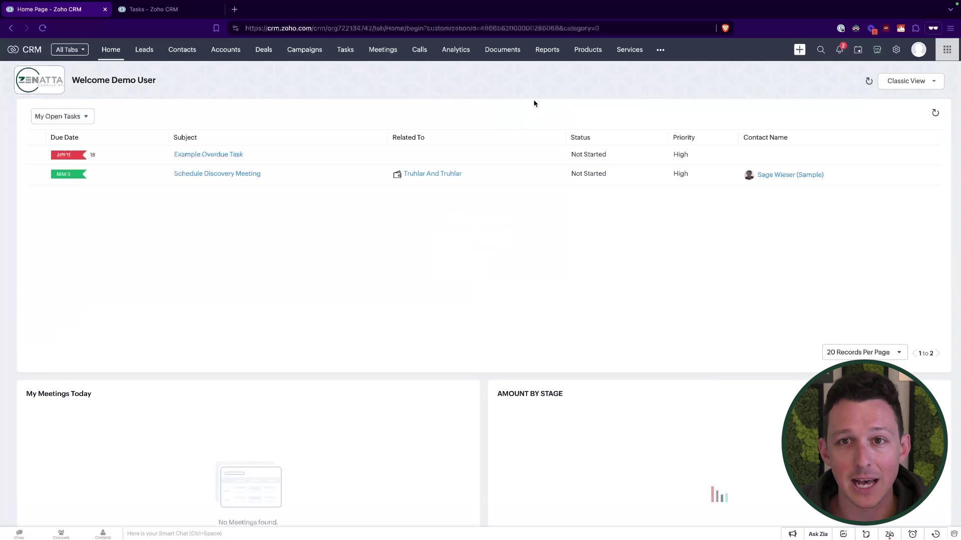
{"action": "left_click", "coordinate": [85, 117]}
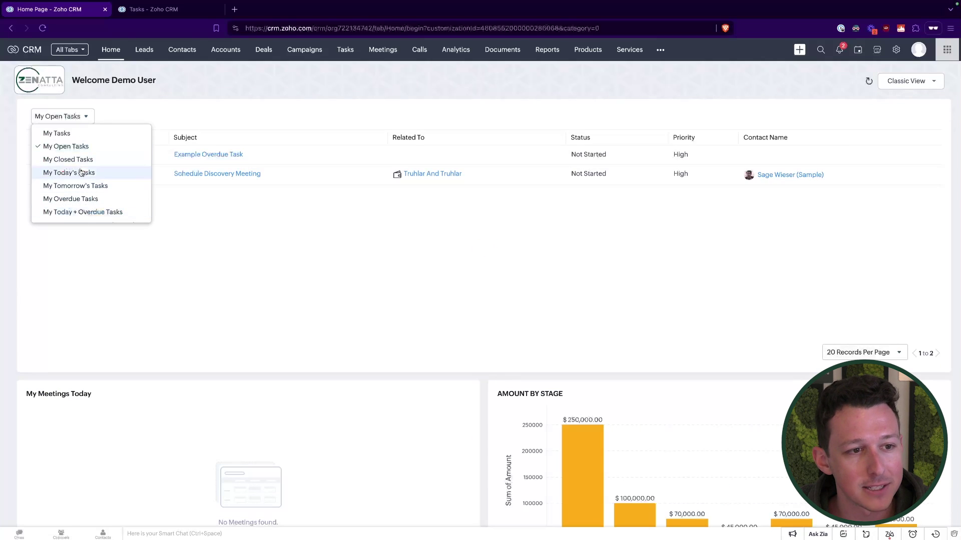
{"action": "scroll", "coordinate": [81, 185], "scroll_direction": "down", "scroll_amount": 1}
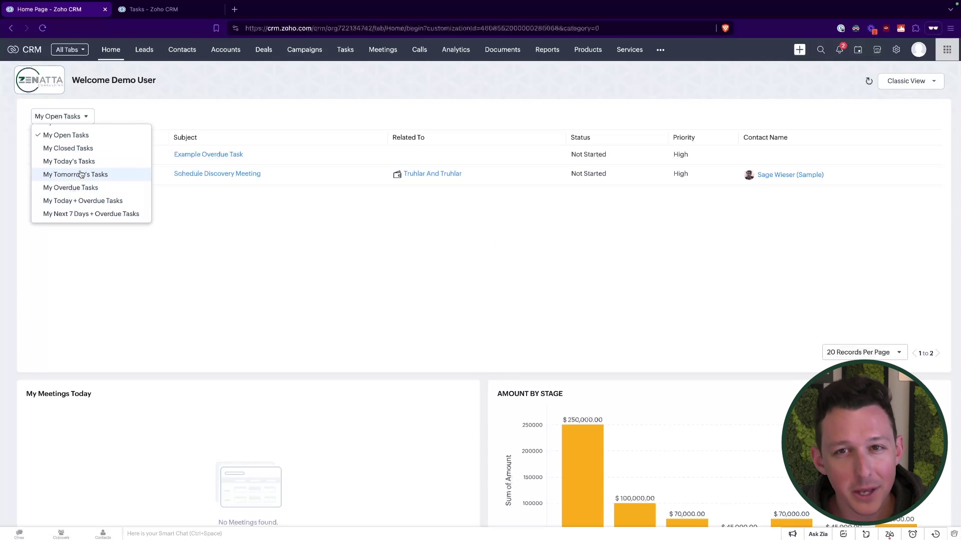
{"action": "left_click", "coordinate": [339, 114]}
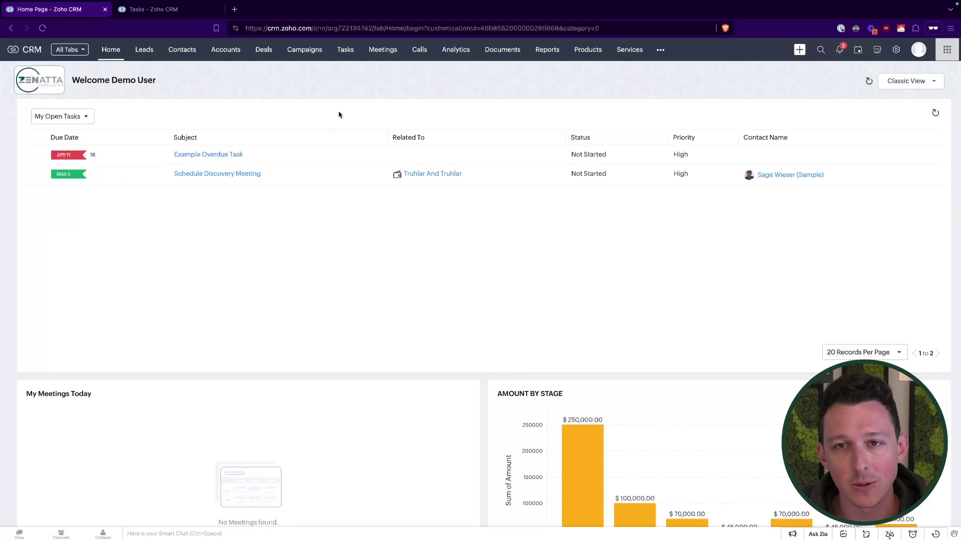